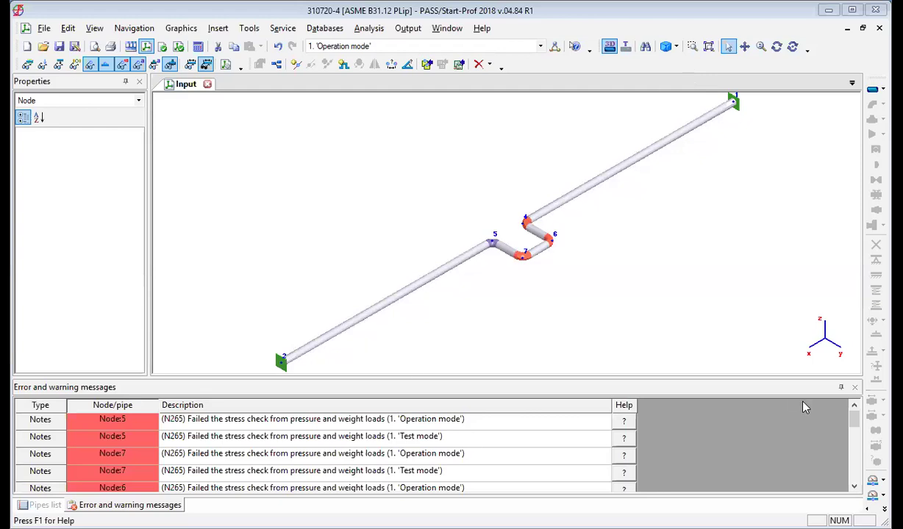
Review the stress check failures and pipe wall thickness warnings listed for the nodes and above-ground pipes.
left_click(854, 486)
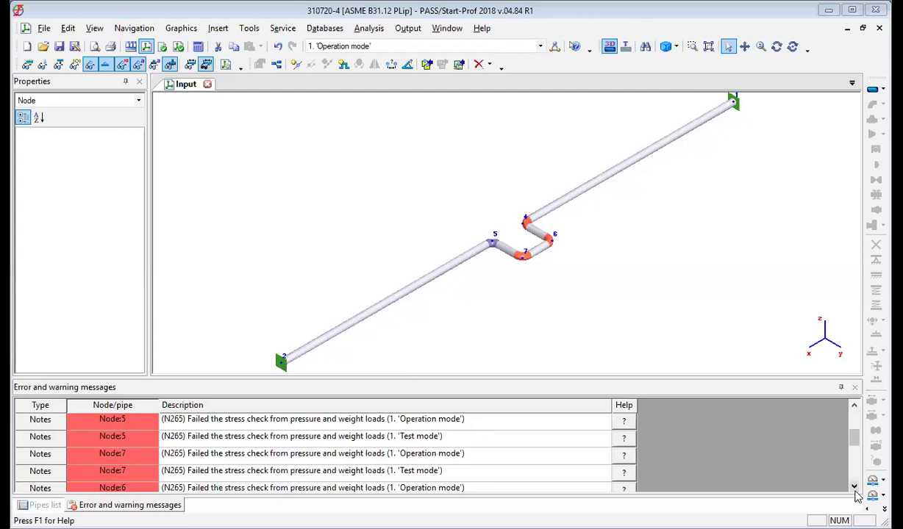
left_click(854, 487)
left_click(854, 487)
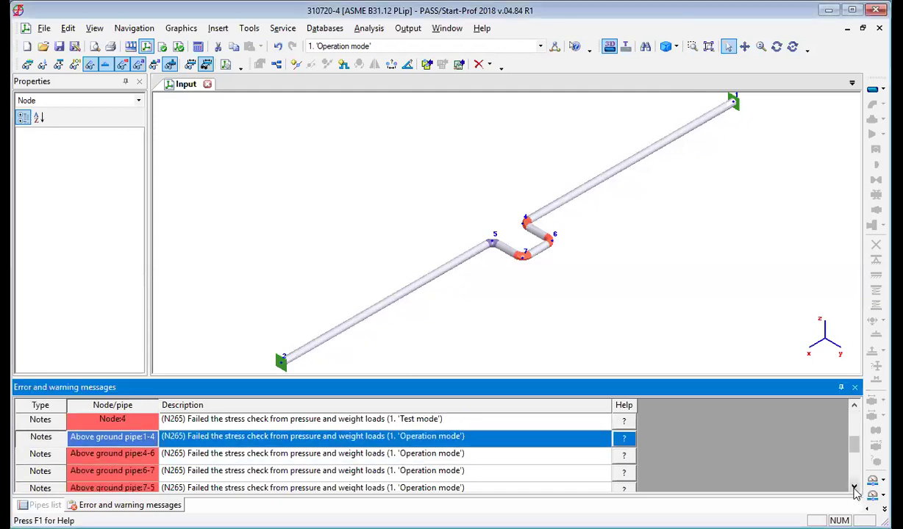
left_click(854, 487)
left_click(855, 487)
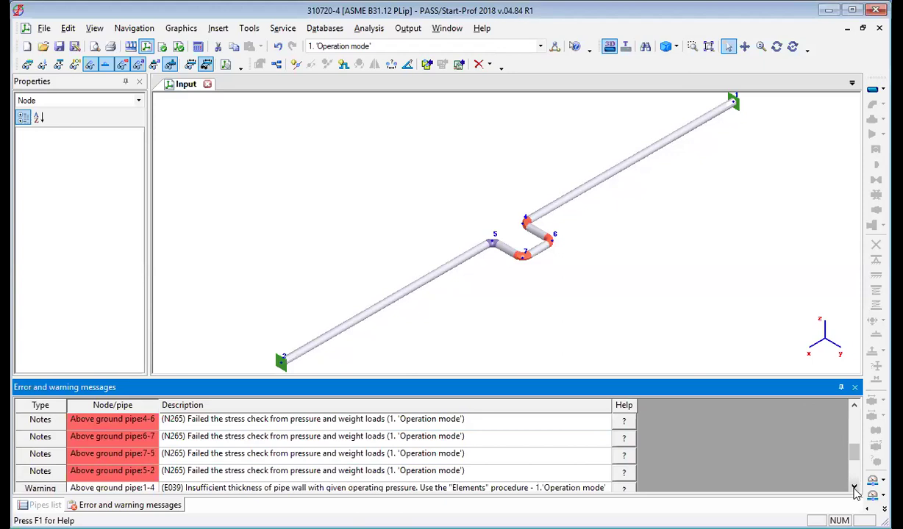
left_click(855, 488)
left_click(854, 488)
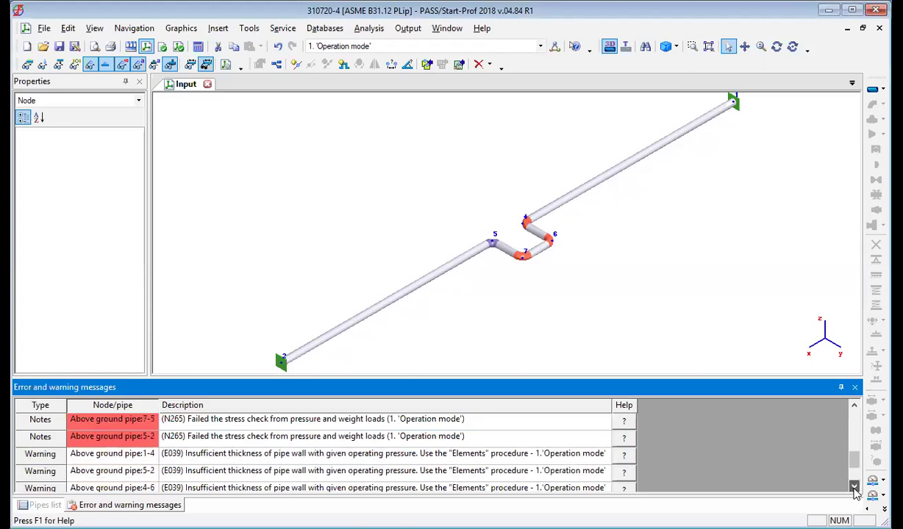
left_click(854, 405)
left_click(855, 405)
left_click(854, 405)
left_click(854, 405)
left_click(855, 405)
left_click(854, 405)
left_click(854, 405)
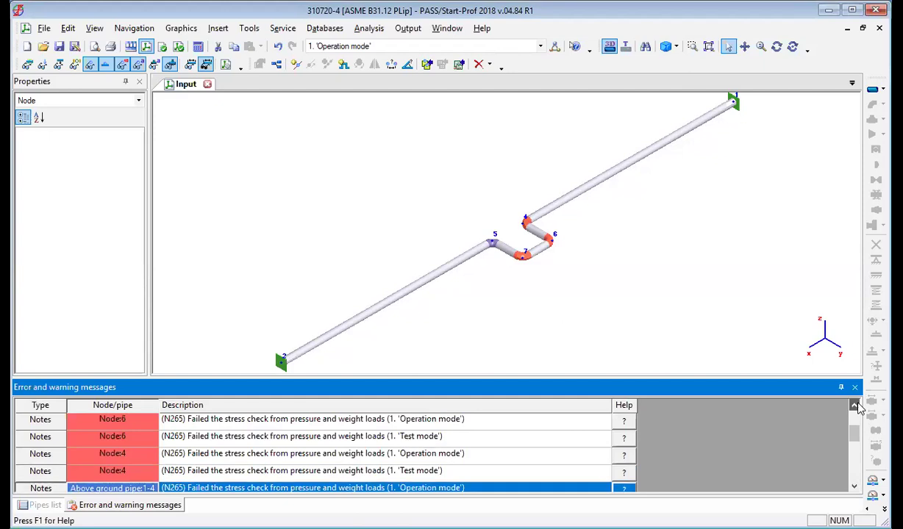
Set the operating pressure of pipe 5-2 to 10 MPa.
left_click(404, 300)
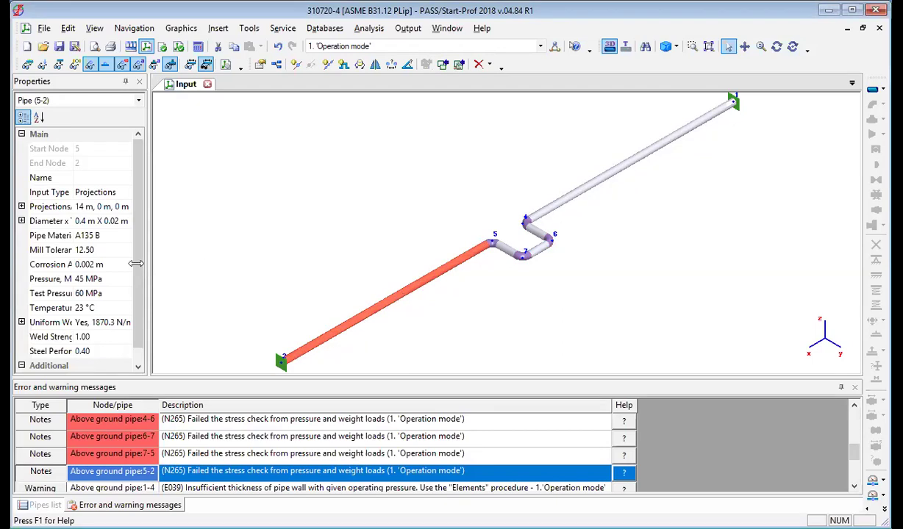
left_click(86, 279)
left_click(85, 279)
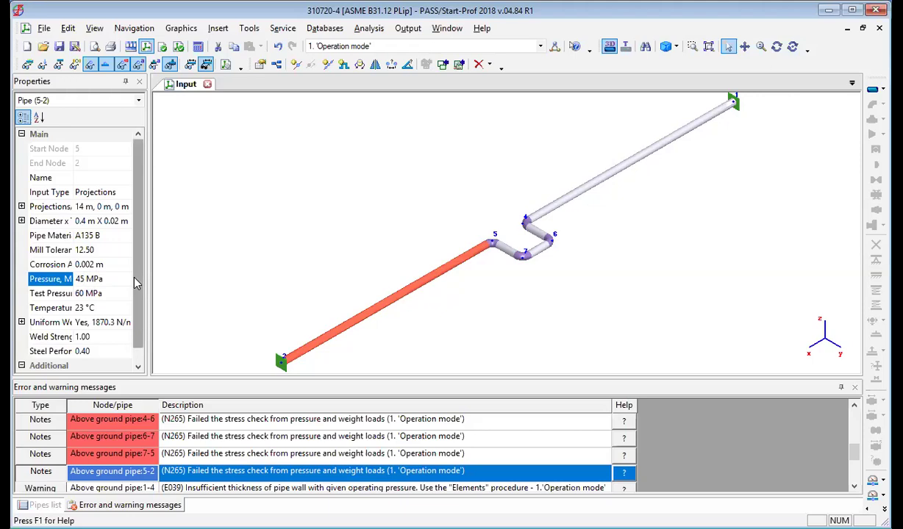
key("BackSpace")
key("BackSpace")
type("15")
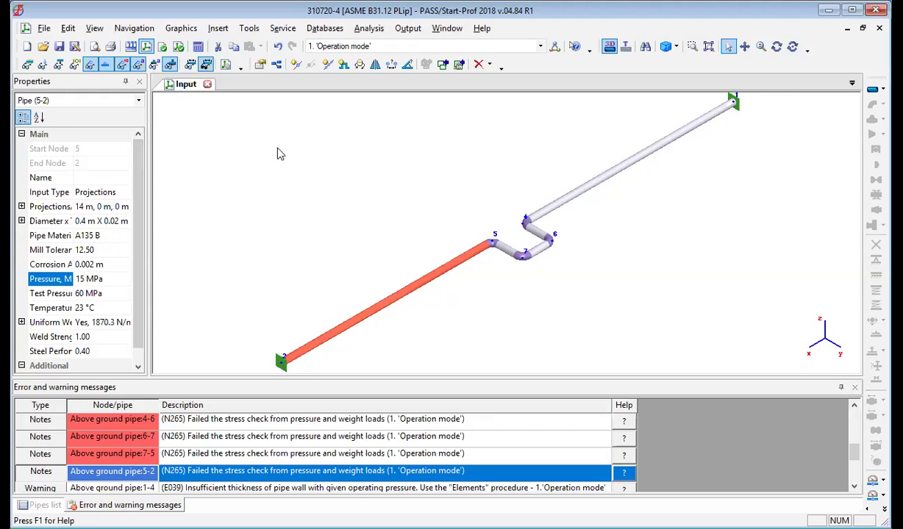
left_click(81, 292)
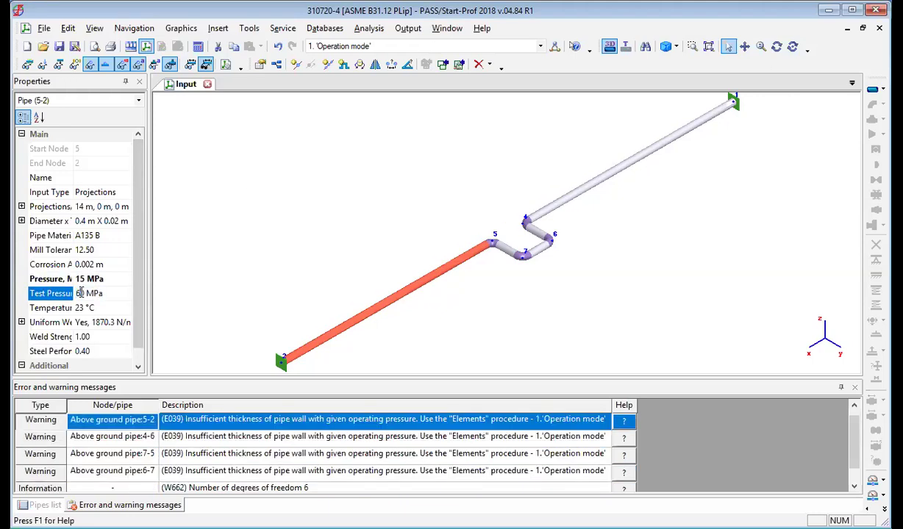
left_click(84, 279)
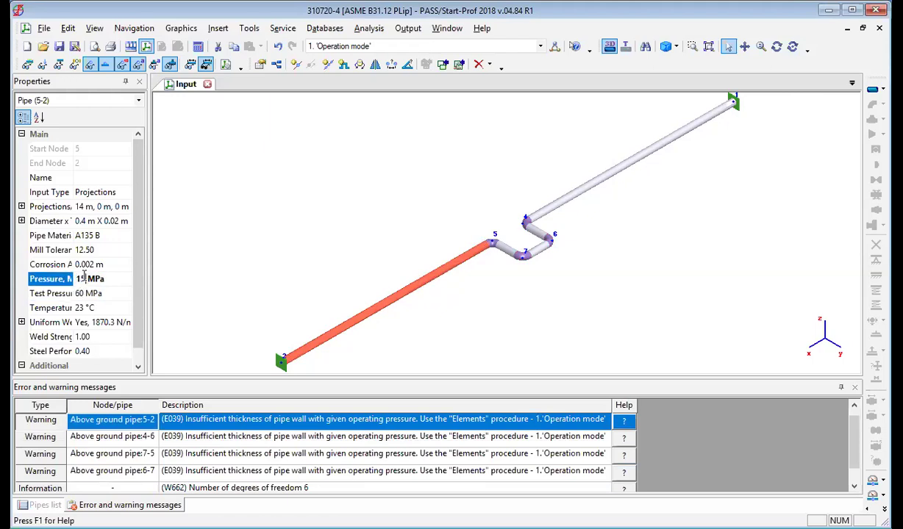
key("BackSpace")
type("0")
Set the test pressure of pipe 5-2 to 15 MPa.
left_click(81, 295)
left_click(80, 294)
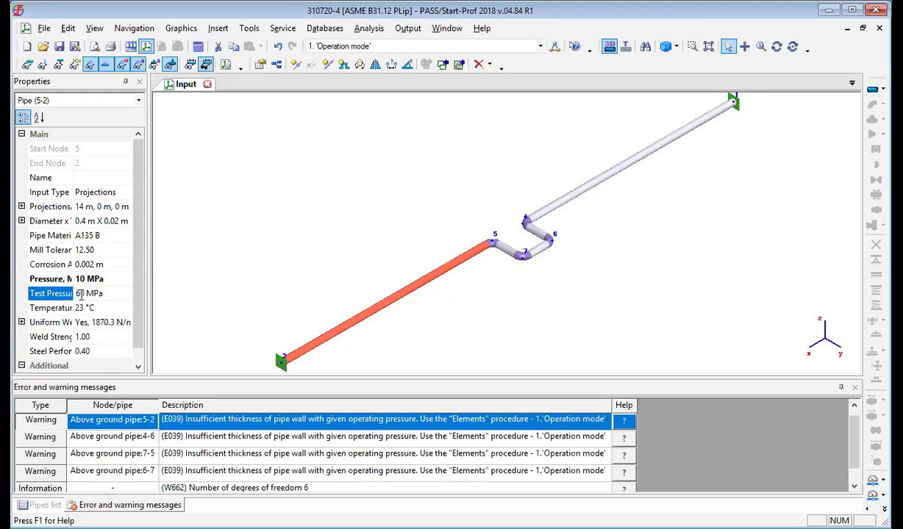
key("Delete")
key("BackSpace")
type("15")
key("Return")
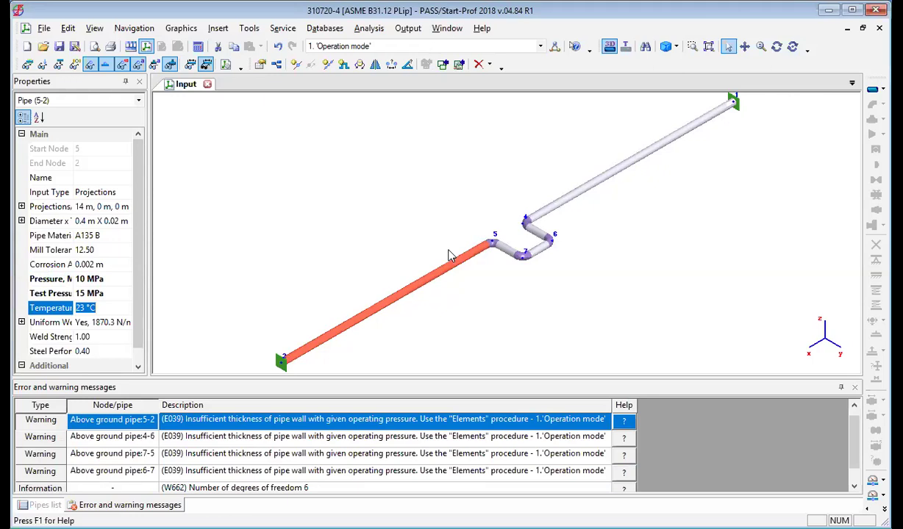
Set pipe 7-5 to an operating pressure of 10 MPa and a test pressure of 15 MPa.
left_click(506, 251)
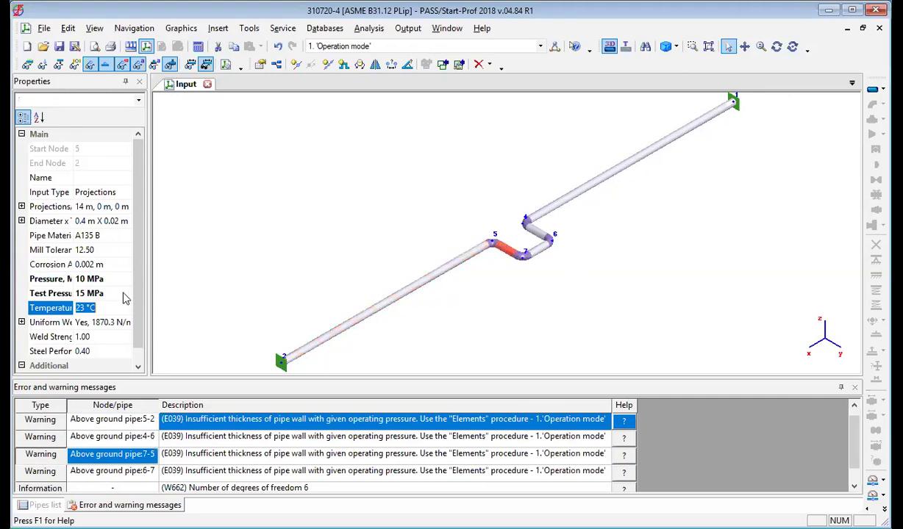
left_click(81, 279)
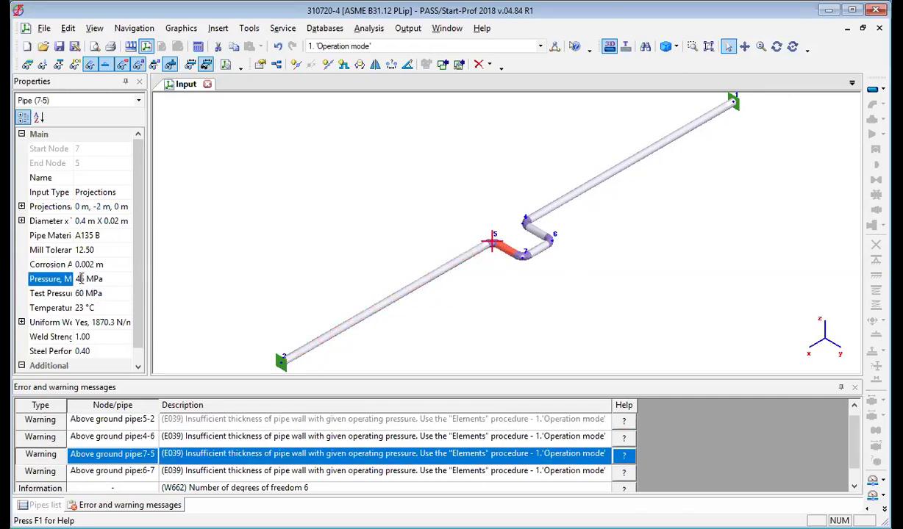
type("6")
key("BackSpace")
type("10")
left_click(79, 293)
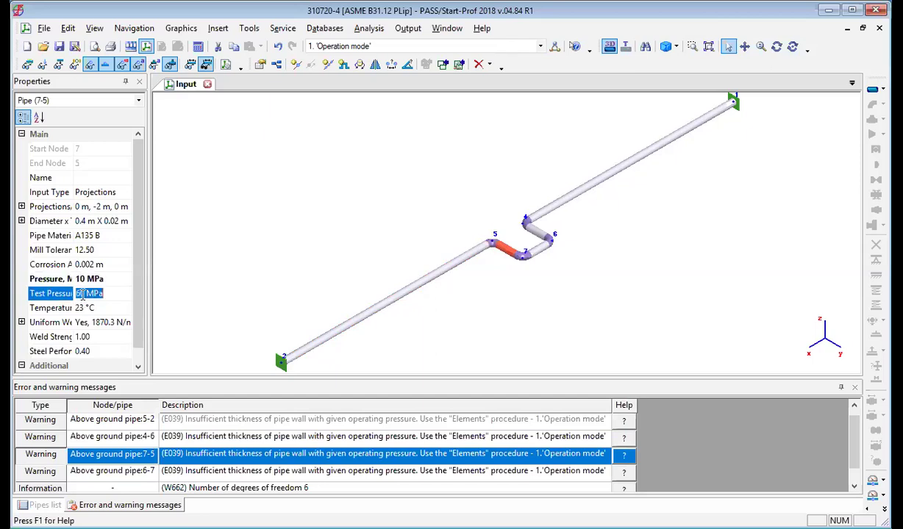
type("15")
Set pipe 6-7 to an operating pressure of 10 MPa and a test pressure of 15 MPa.
left_click(539, 247)
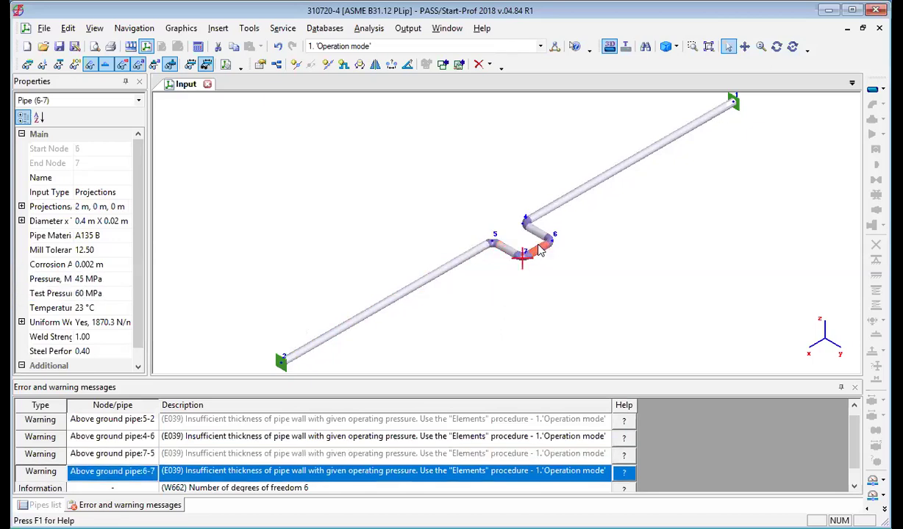
left_click(85, 279)
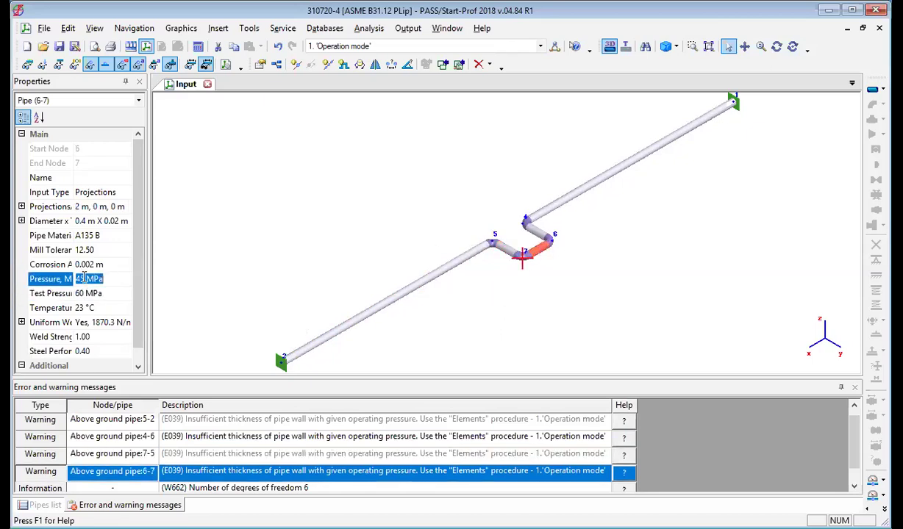
type("10")
key("Return")
left_click(82, 294)
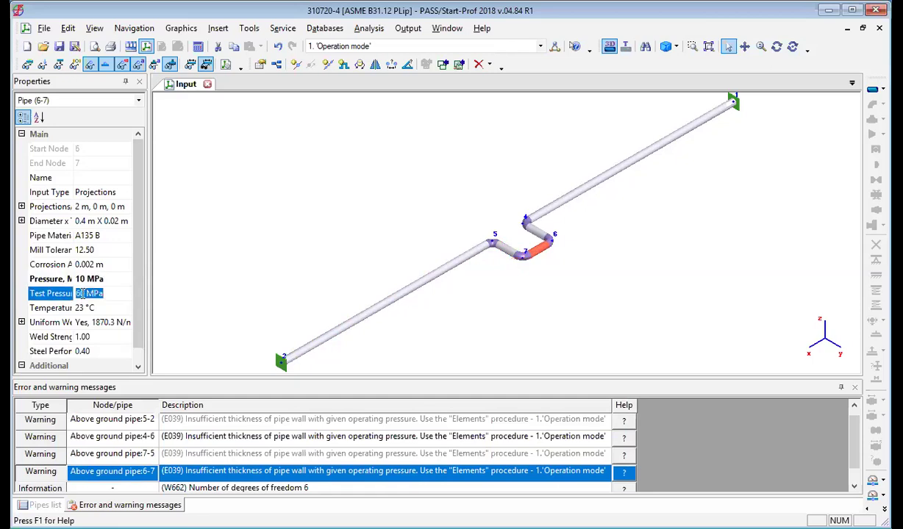
type("15")
key("Return")
Set pipe 4-6 to an operating pressure of 10 MPa and a test pressure of 15 MPa.
left_click(539, 237)
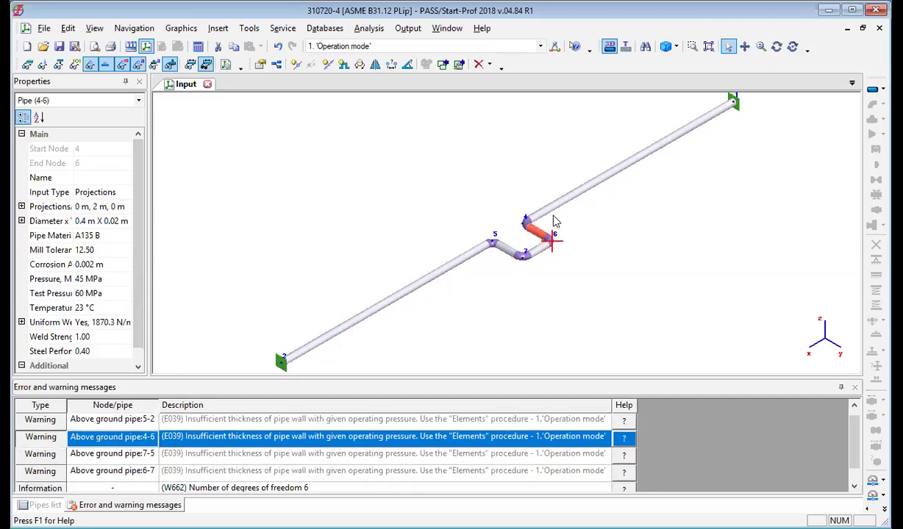
left_click(78, 278)
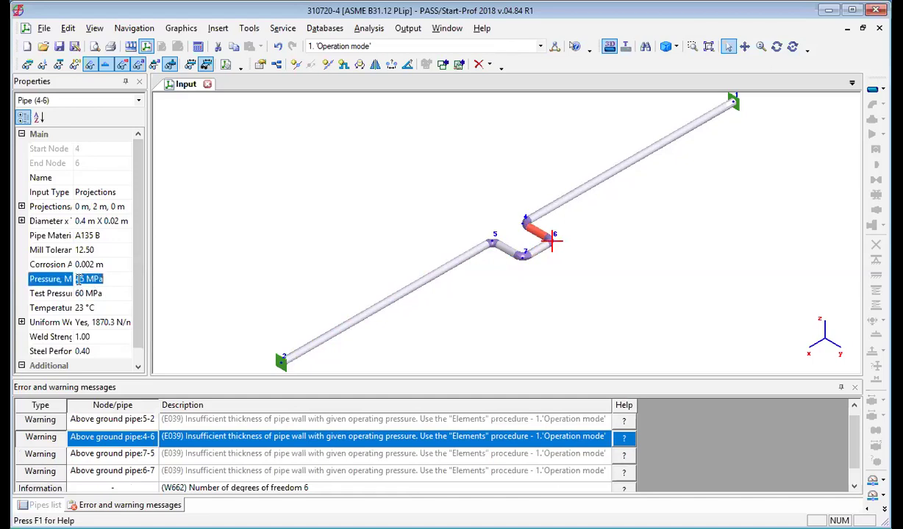
type("10")
left_click(84, 293)
type("15")
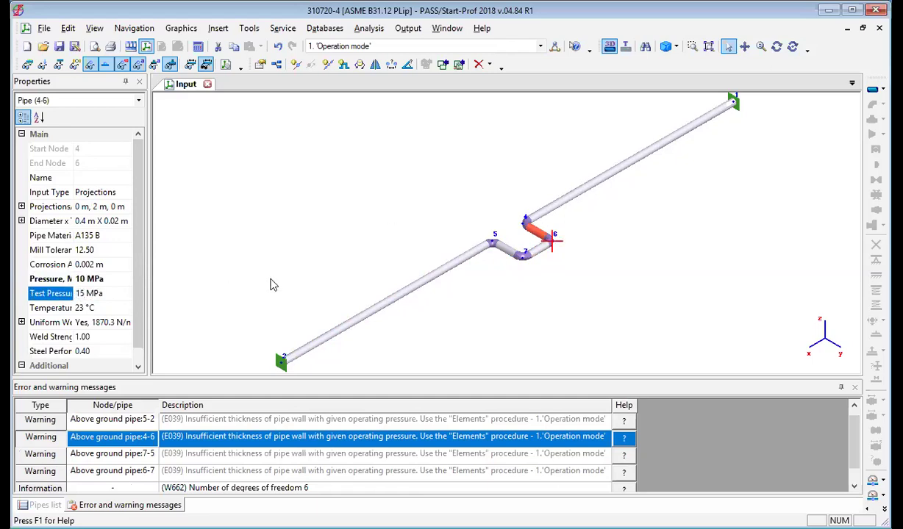
Set pipe 1-4 to an operating pressure of 10 MPa and a test pressure of 15 MPa.
left_click(599, 187)
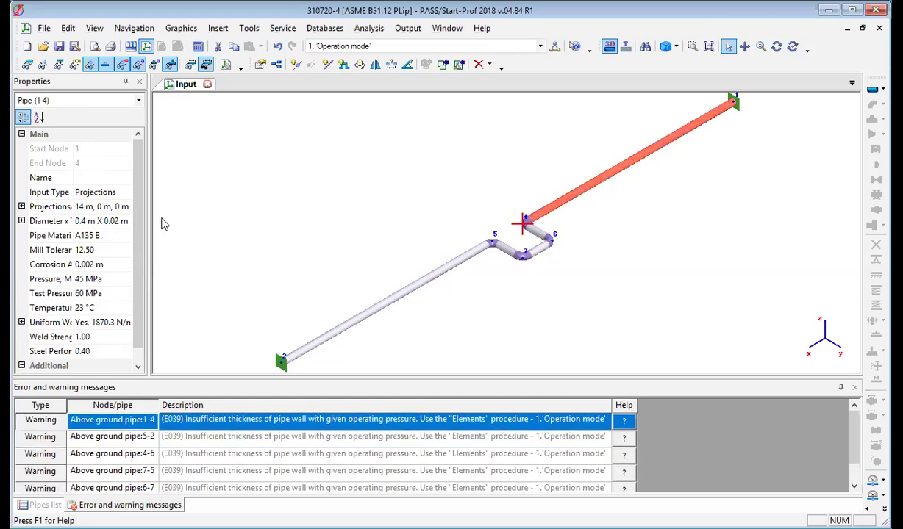
left_click(83, 280)
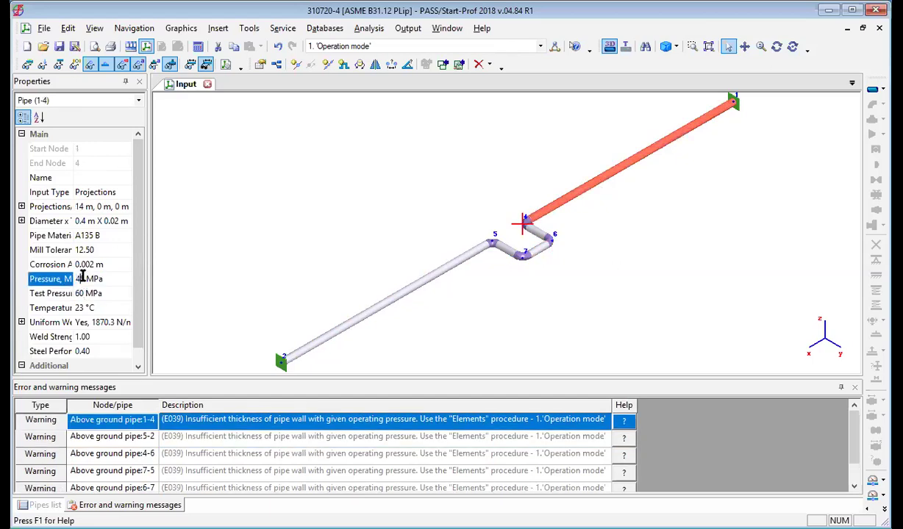
key("BackSpace")
type("10")
left_click(83, 293)
type("15")
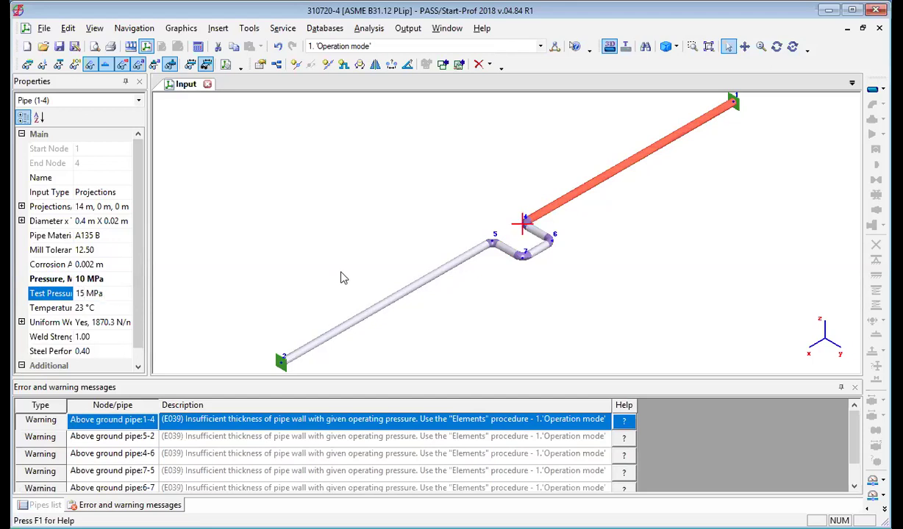
left_click(386, 305)
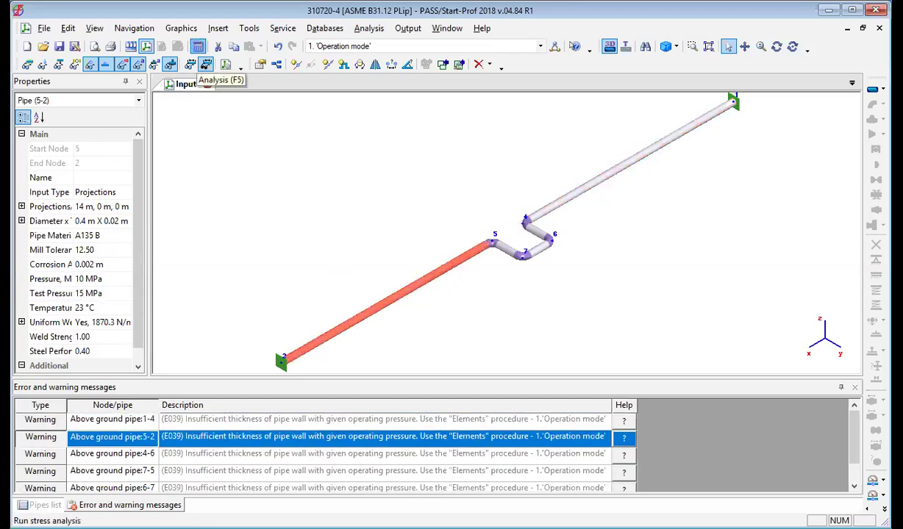
Run the stress analysis, saving file 310720-4 beforehand and continuing past the warning messages.
left_click(197, 46)
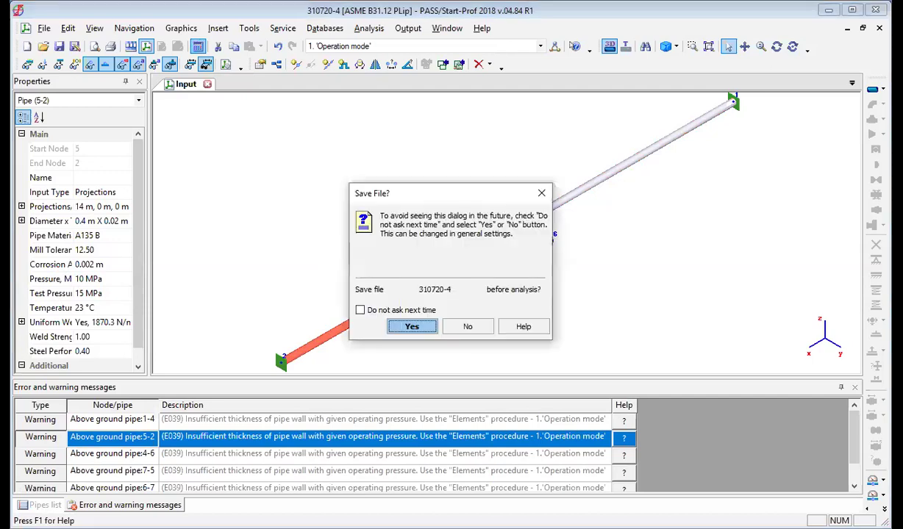
left_click(412, 327)
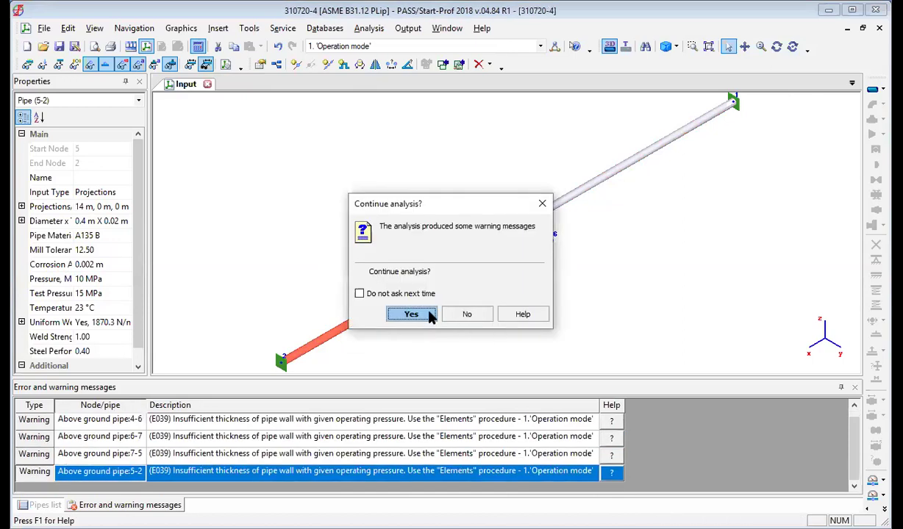
left_click(412, 315)
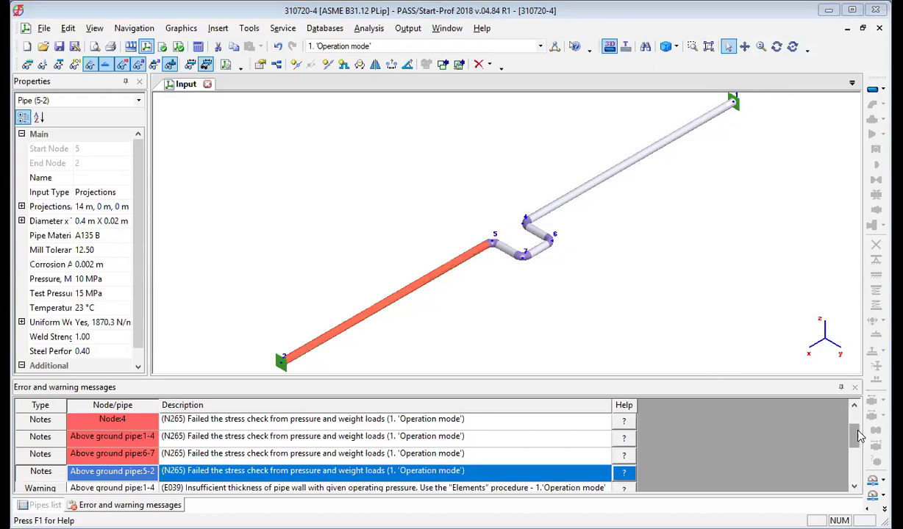
Examine the new analysis messages for the nodes and pipes, including the entries for pipes 7-5 and 5-2.
left_click_drag(857, 434, 855, 415)
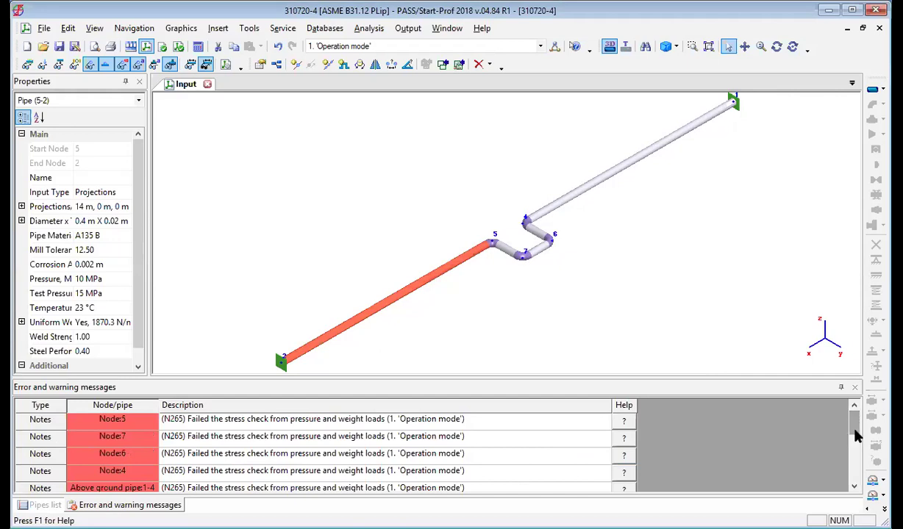
left_click(855, 487)
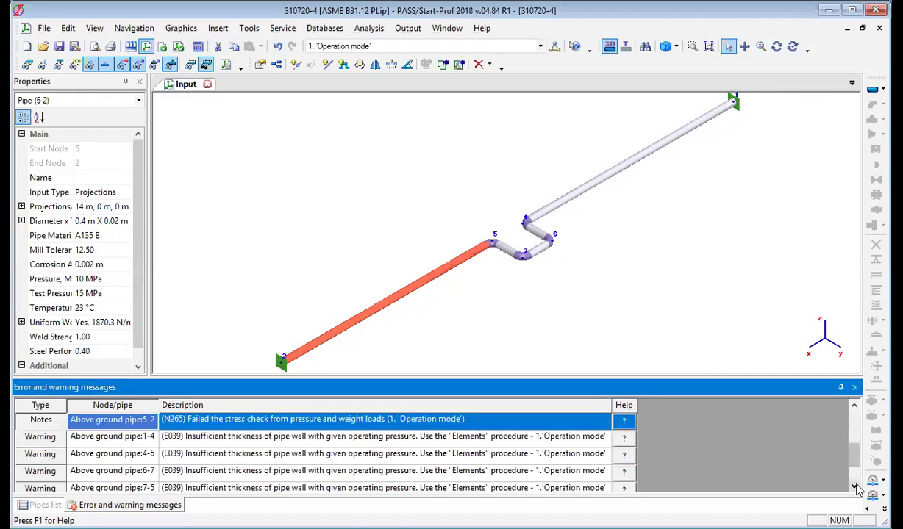
scroll(856, 490, "down", 1)
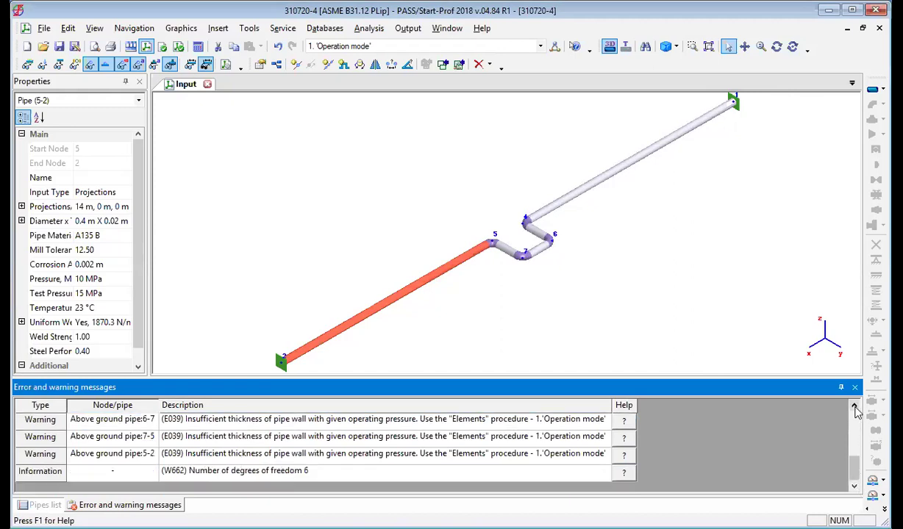
left_click(854, 407)
left_click(855, 408)
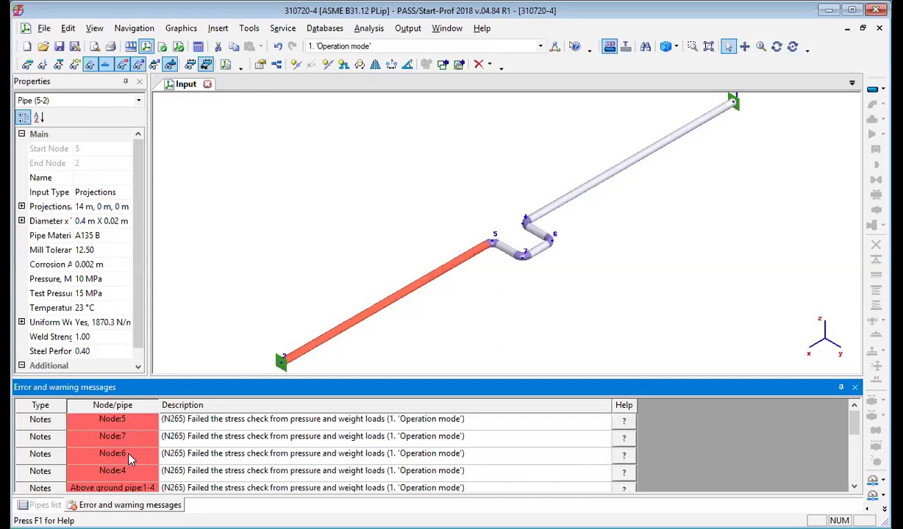
left_click(507, 249)
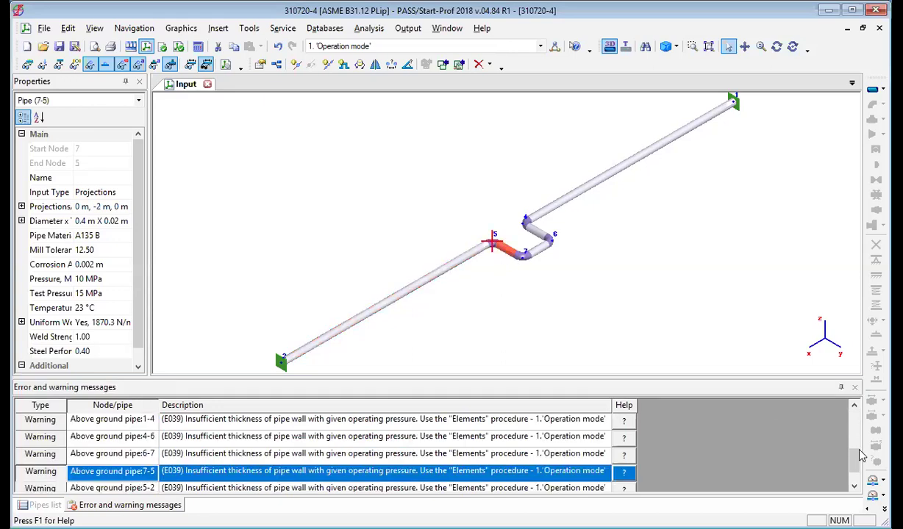
left_click_drag(854, 460, 853, 423)
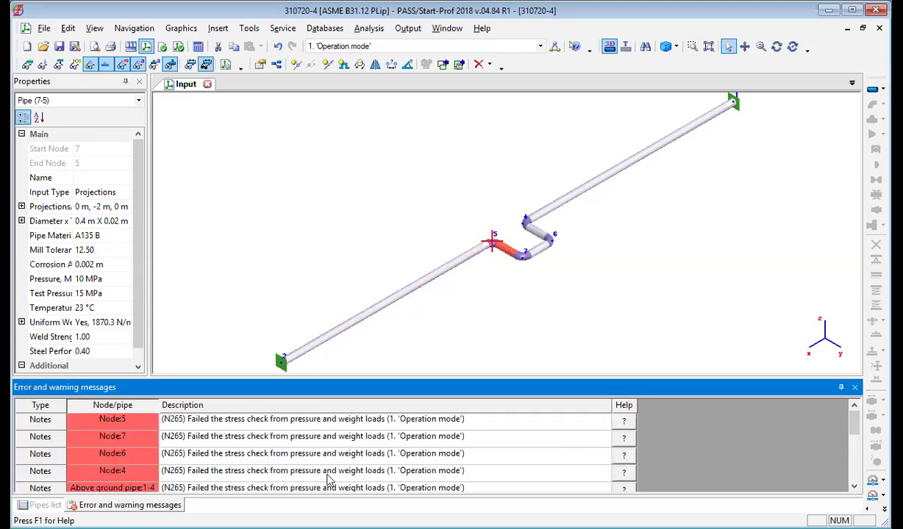
left_click(418, 290)
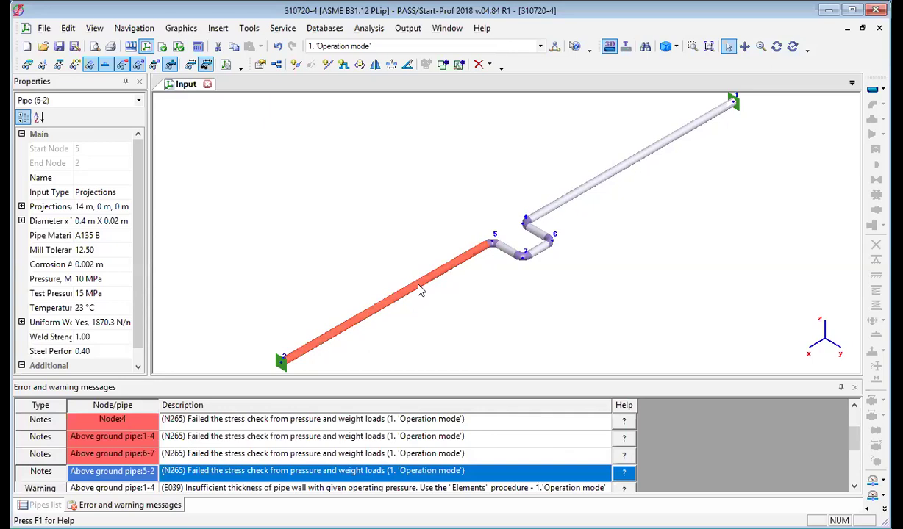
Set pipe 5-2 to an operating pressure of 0.5 MPa and a test pressure of 1.5 MPa.
left_click(587, 193)
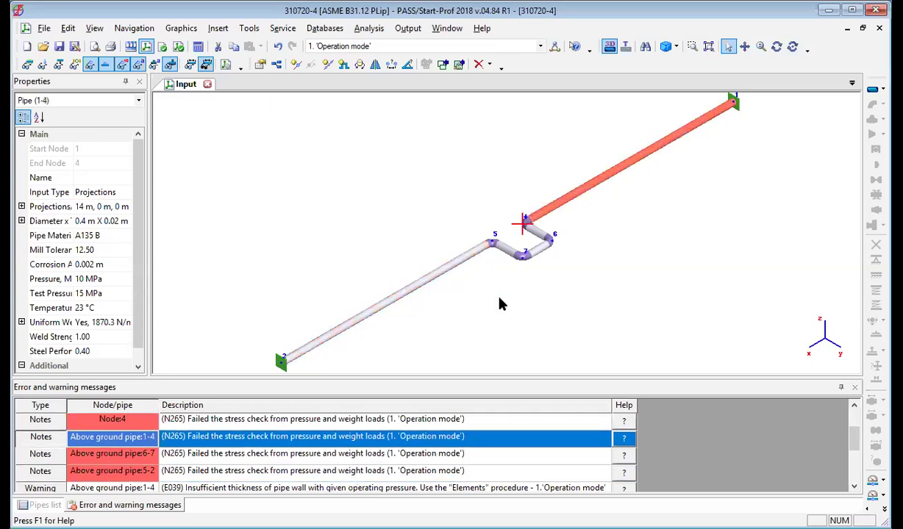
left_click(540, 253)
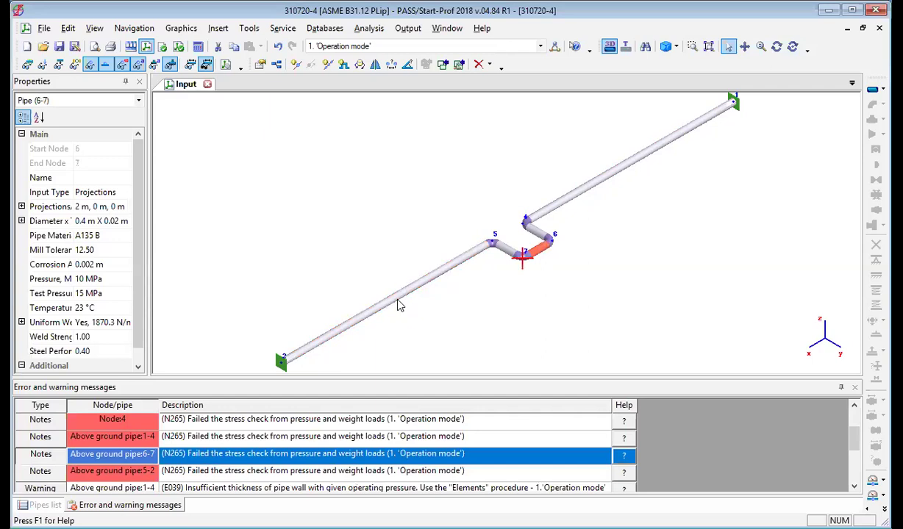
key("Down")
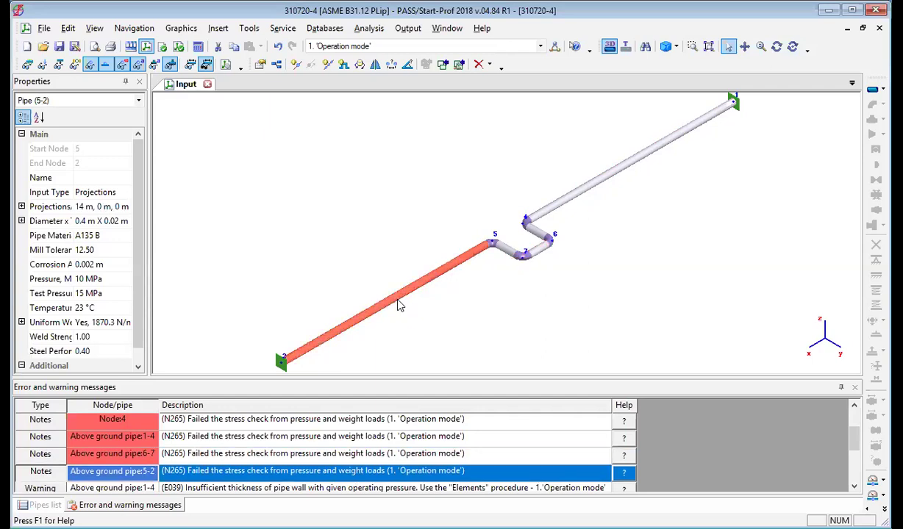
left_click(83, 279)
left_click(82, 279)
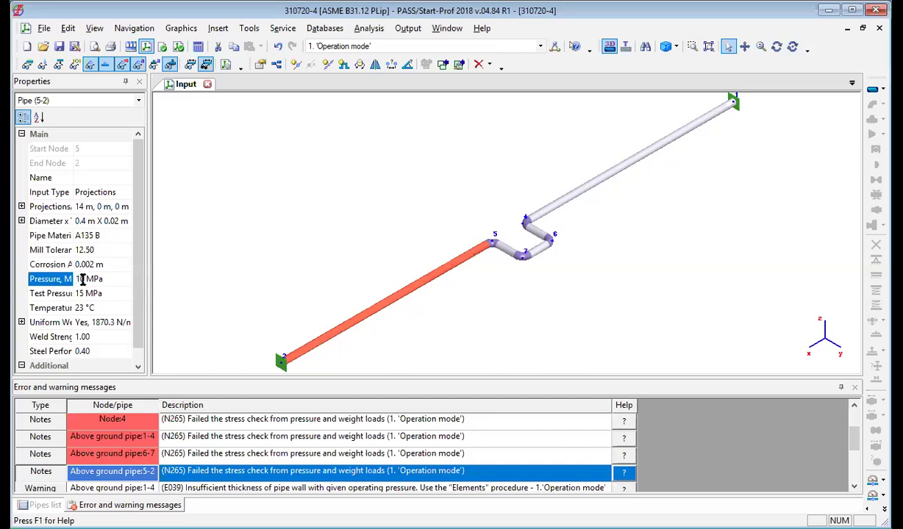
key("BackSpace")
key("BackSpace")
type(".5")
left_click(83, 293)
left_click(82, 292)
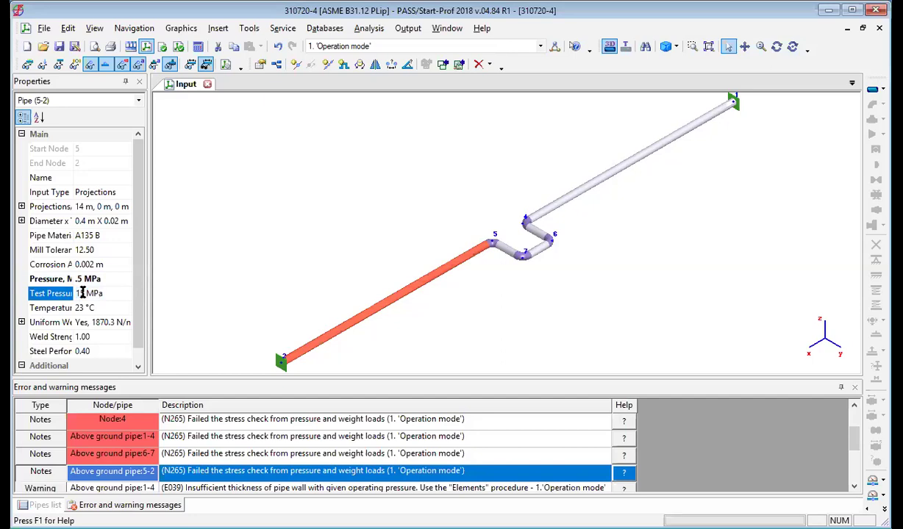
key("BackSpace")
type(".5")
key("Return")
Run the stress analysis, saving file 310720-4 beforehand, and review the messages for node 5 and pipe 1-4.
left_click(200, 48)
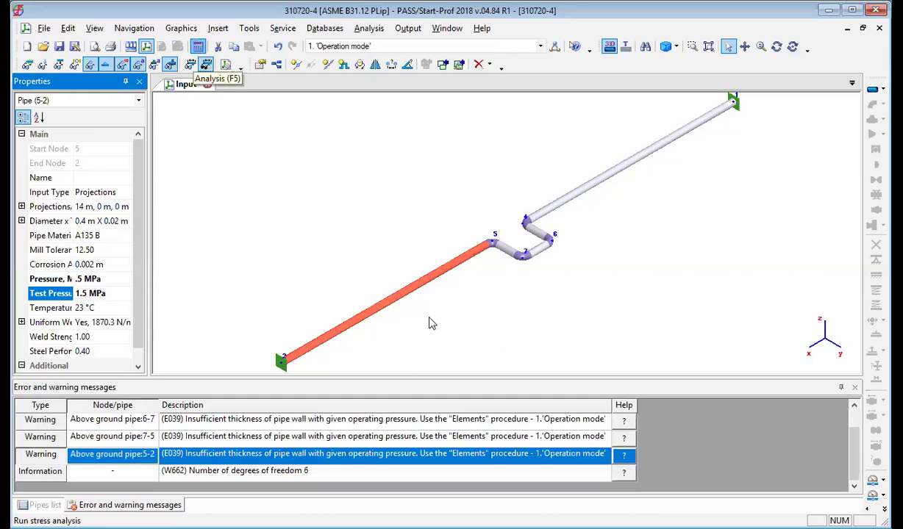
key("F5")
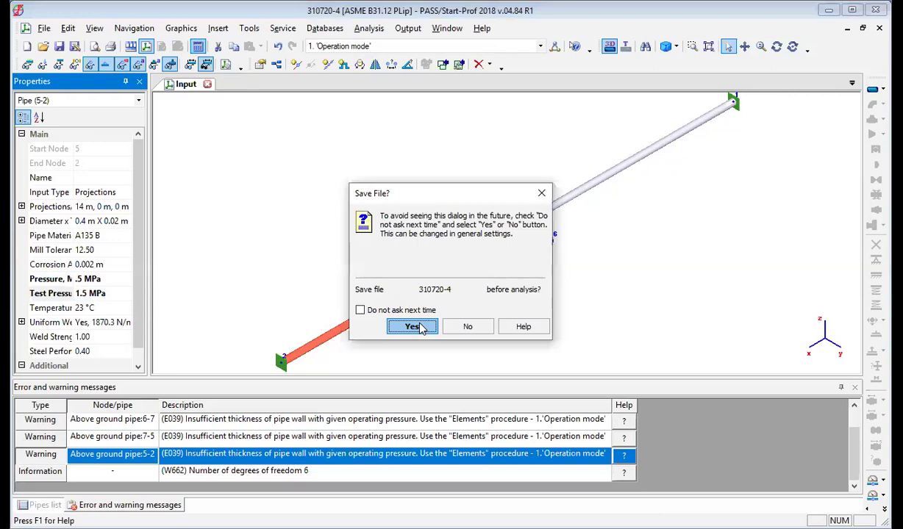
left_click(412, 327)
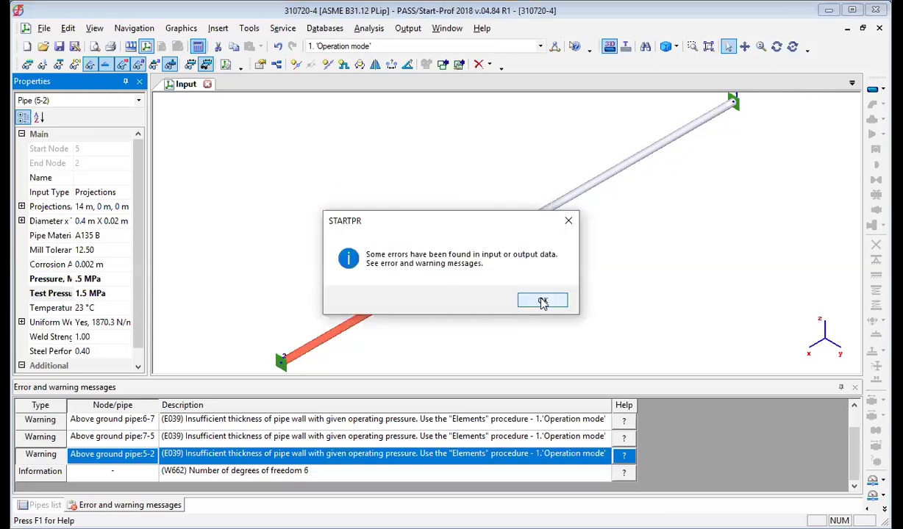
left_click(543, 302)
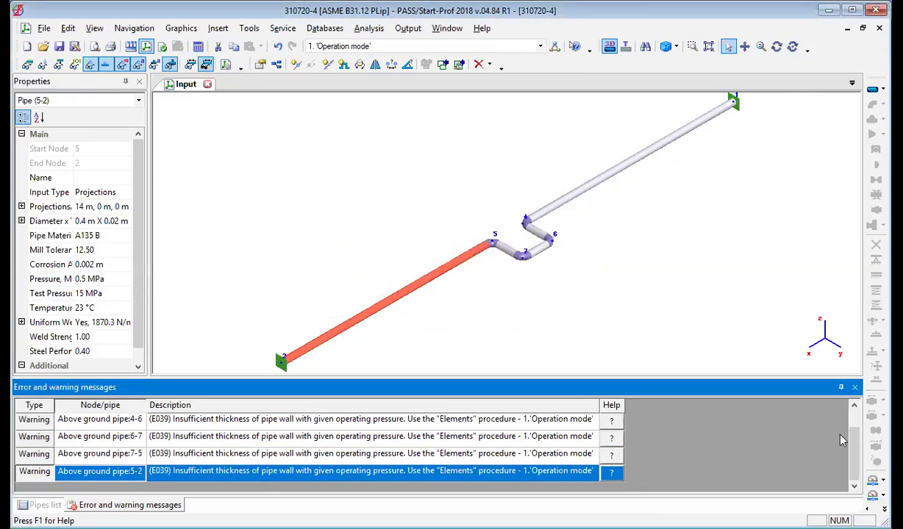
left_click(854, 408)
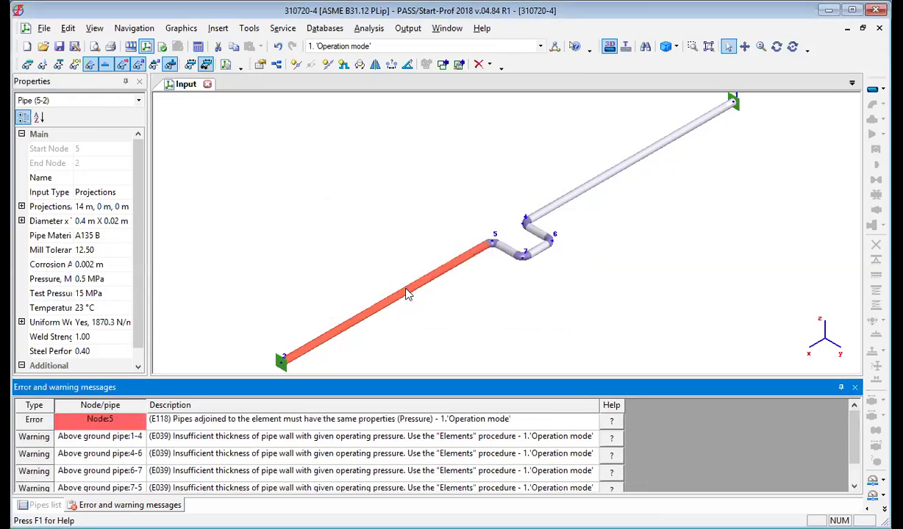
left_click(358, 420)
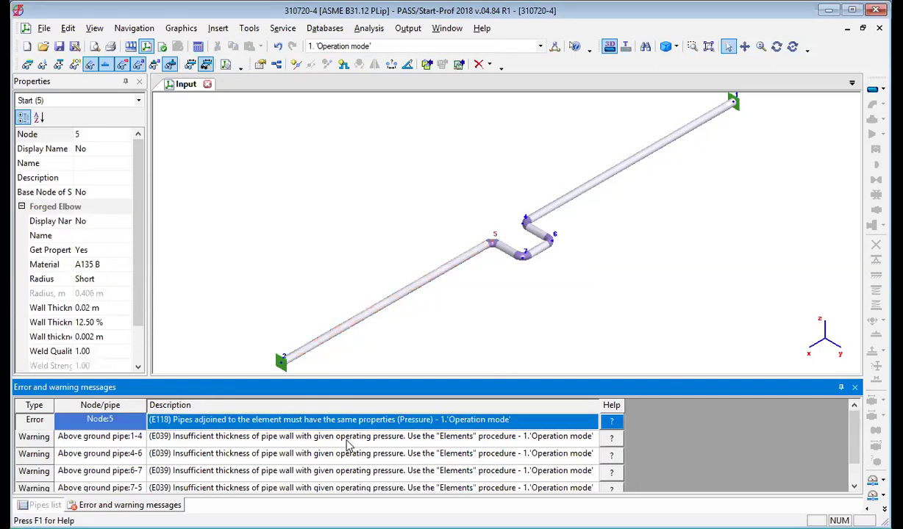
left_click(347, 439)
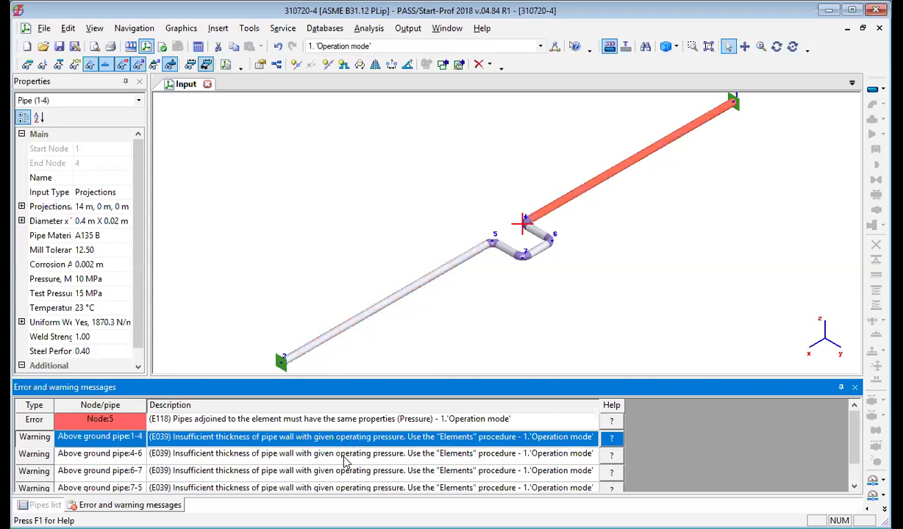
Split pipe 5-2 into 4 parts, numbering nodes from 8 and inserting a Constant Support at each new node.
left_click(378, 307)
right_click(378, 309)
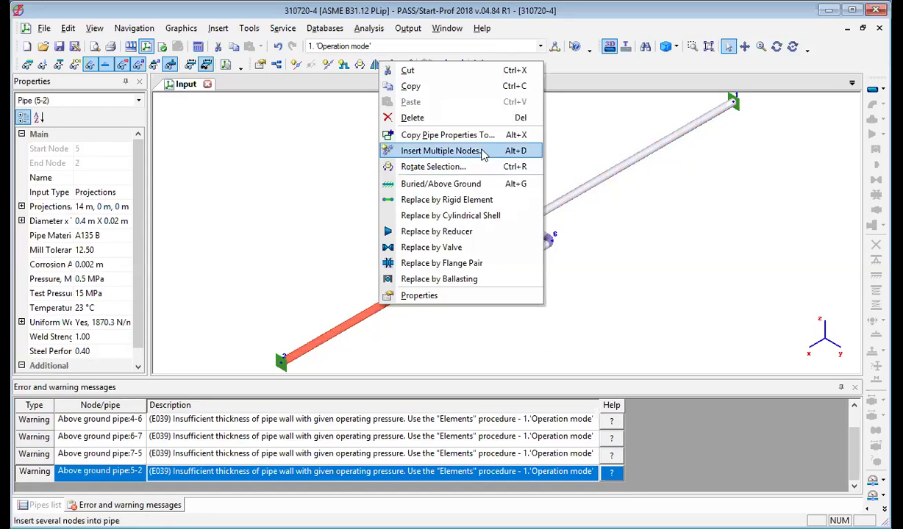
key("Return")
double_click(580, 229)
type("4")
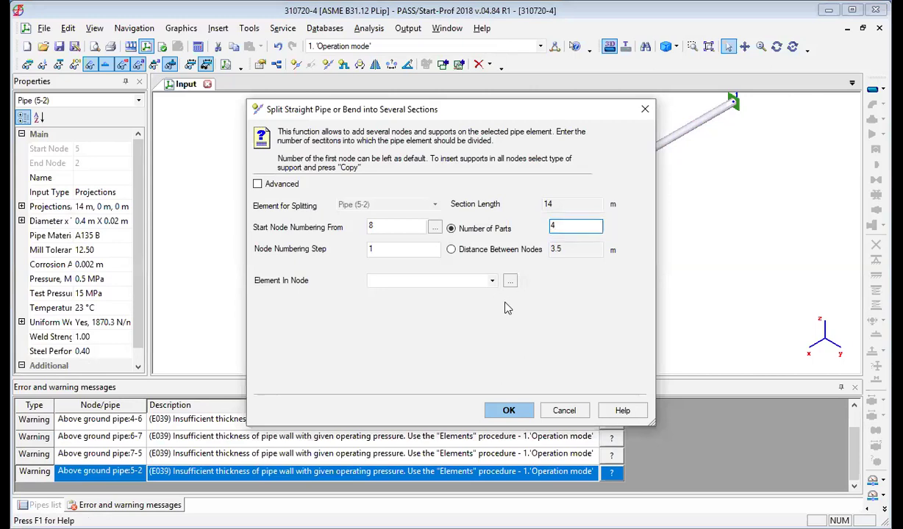
left_click(492, 280)
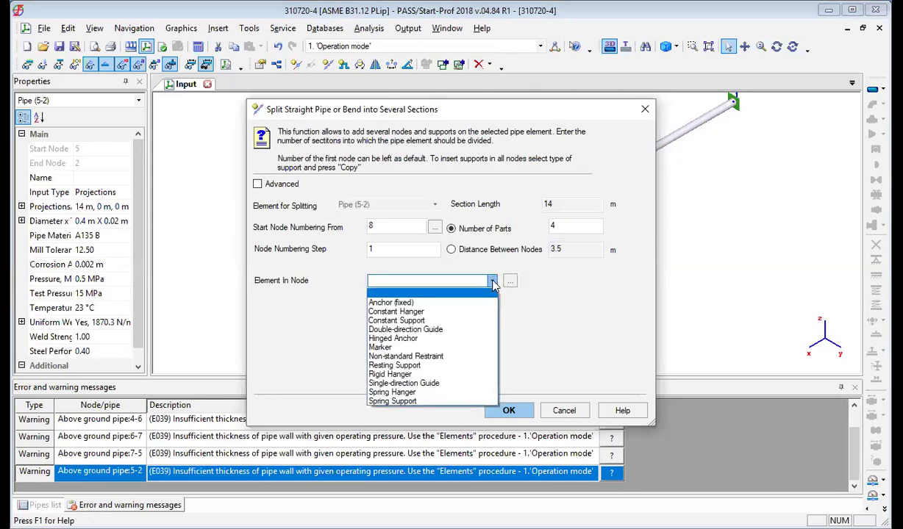
left_click(471, 321)
left_click(496, 410)
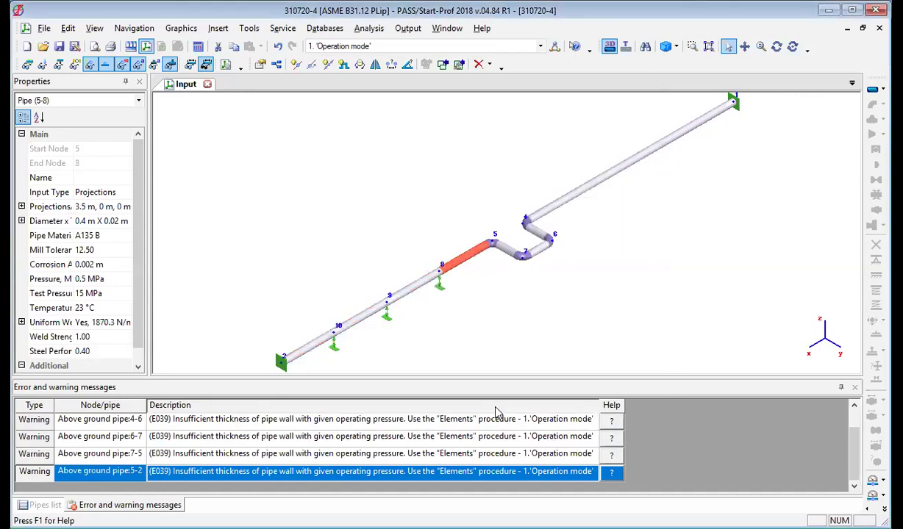
Split pipe 1-4 into 4 parts, numbering nodes from 11 with a Constant Support at each new node.
left_click(633, 166)
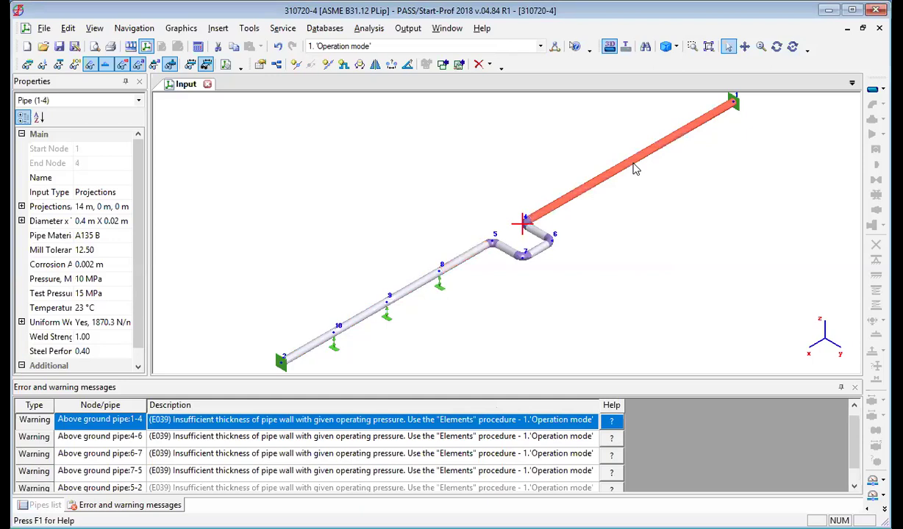
right_click(635, 168)
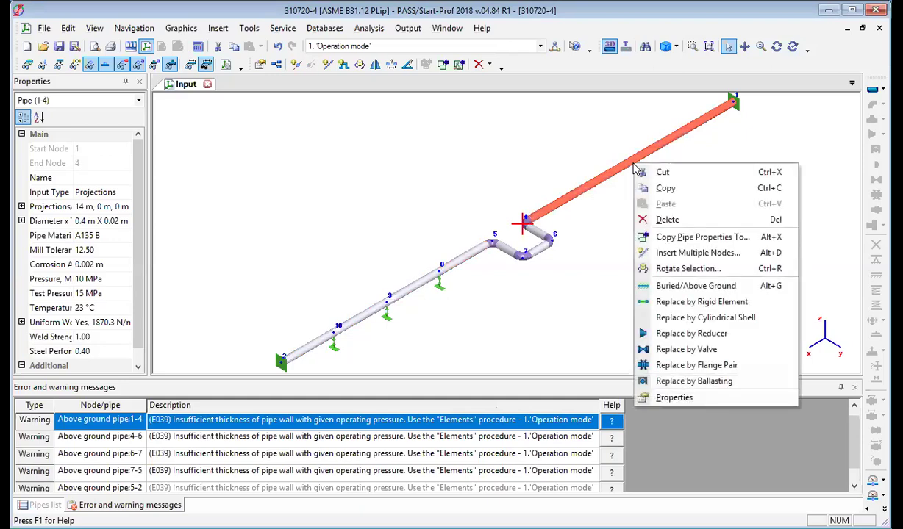
left_click(720, 254)
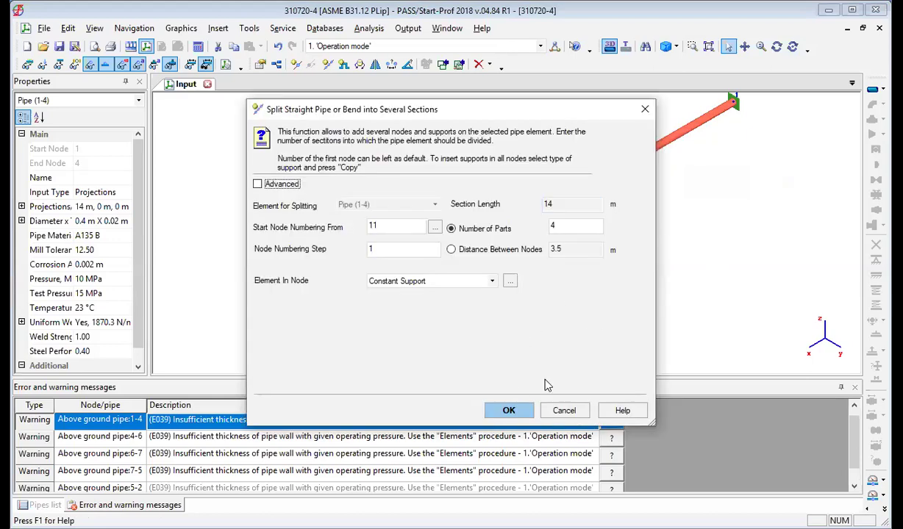
left_click(526, 411)
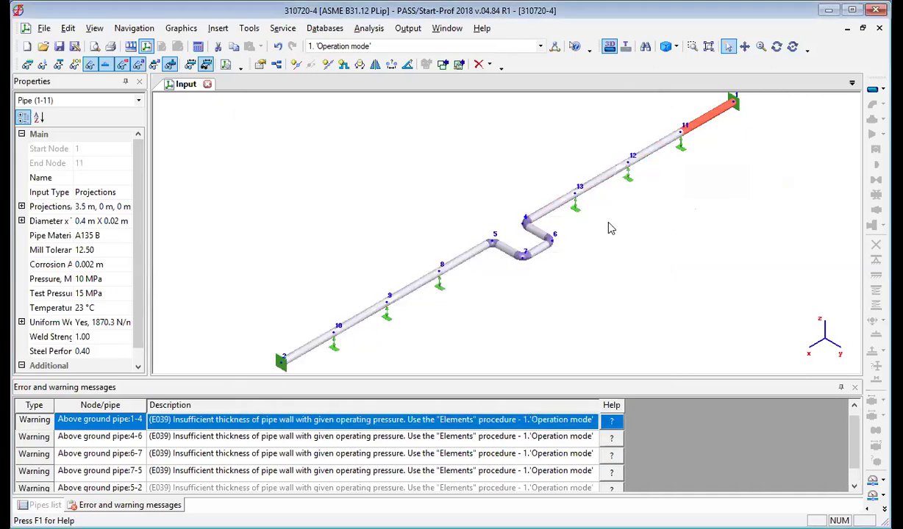
Analyse the newly supported model, saving file 310720-4 beforehand, and check the messages and available output results.
left_click(198, 46)
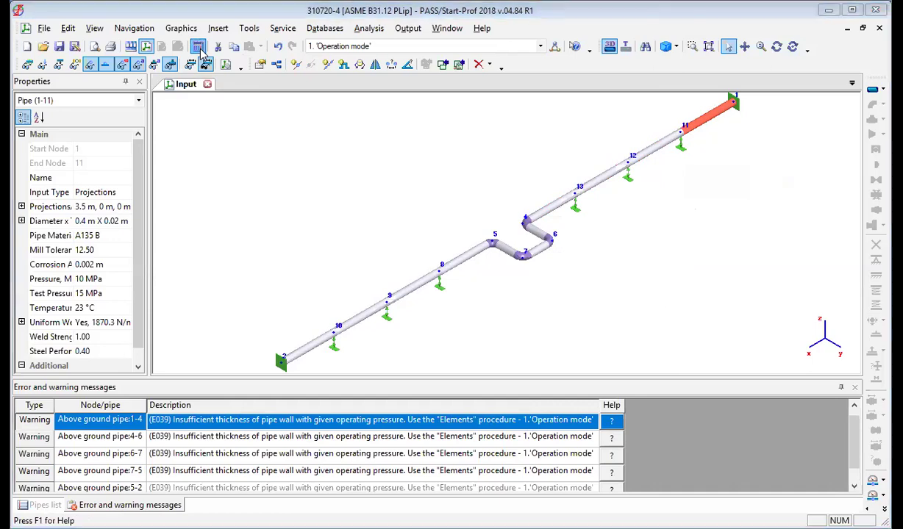
left_click(421, 329)
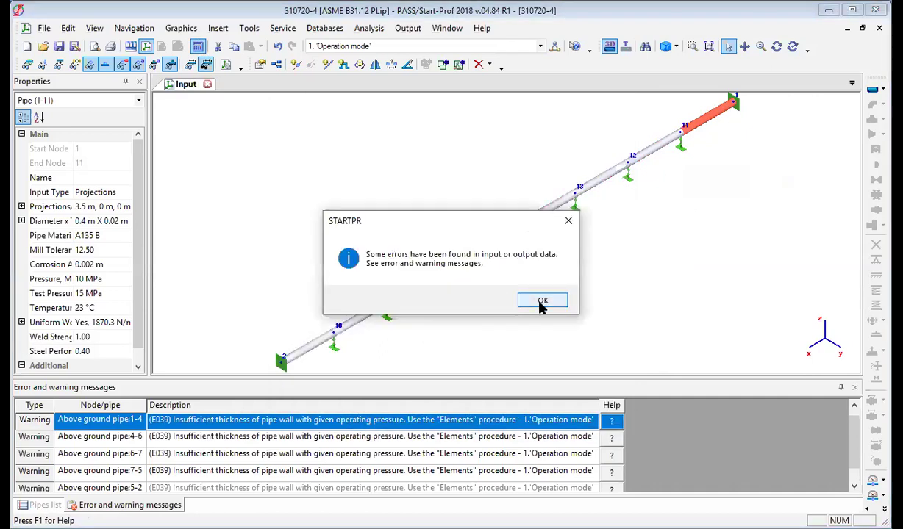
left_click(541, 303)
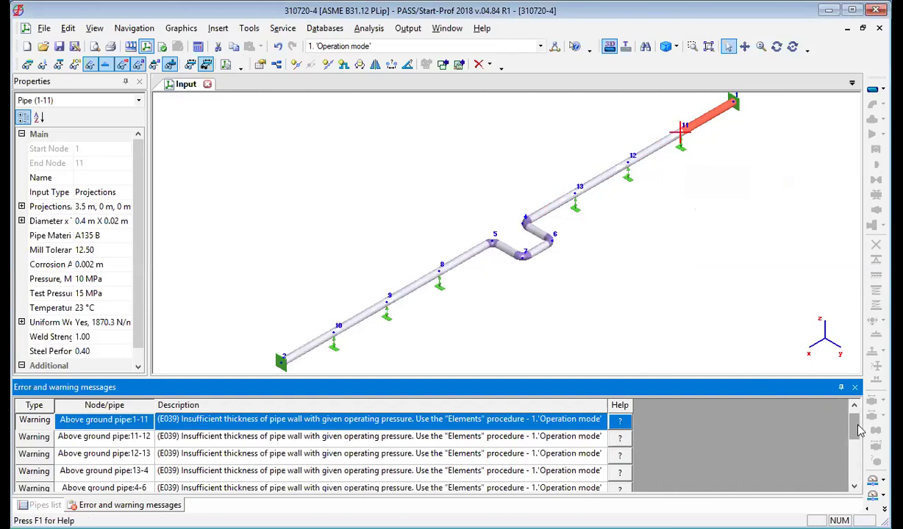
mouse_move(854, 427)
left_mouse_down()
mouse_move(857, 473)
mouse_move(857, 409)
left_mouse_up()
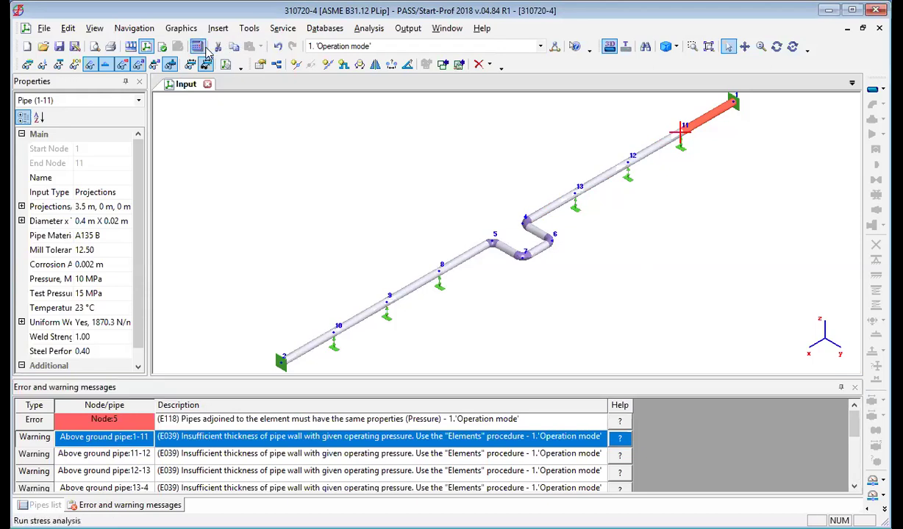
left_click(408, 28)
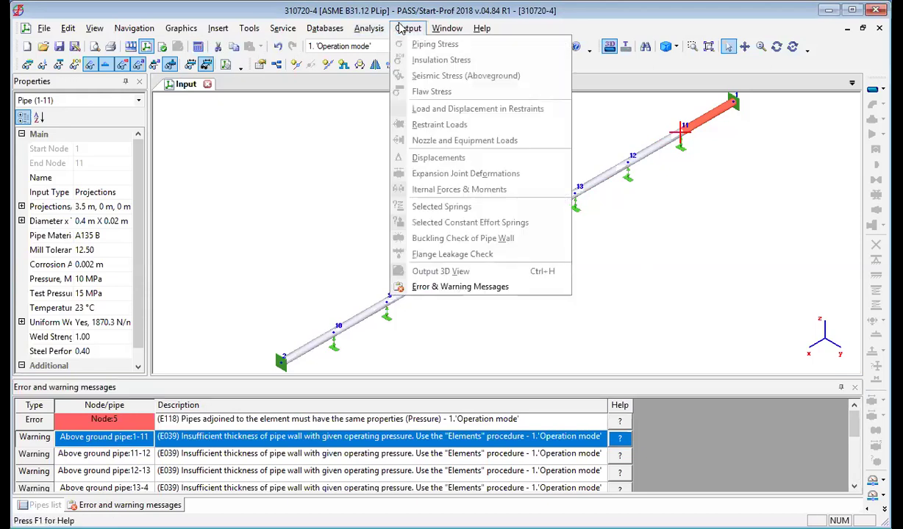
left_click(296, 169)
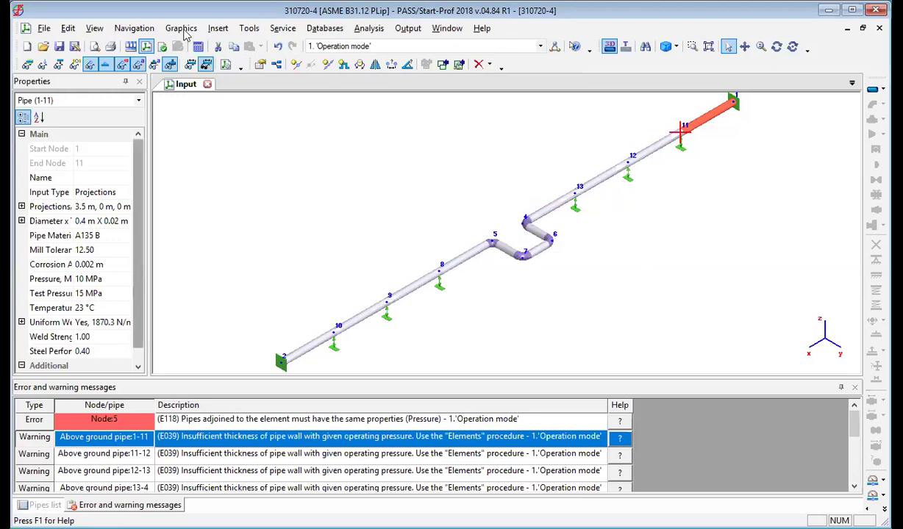
Rerun the stress analysis, saving file 310720-4 beforehand.
left_click(198, 46)
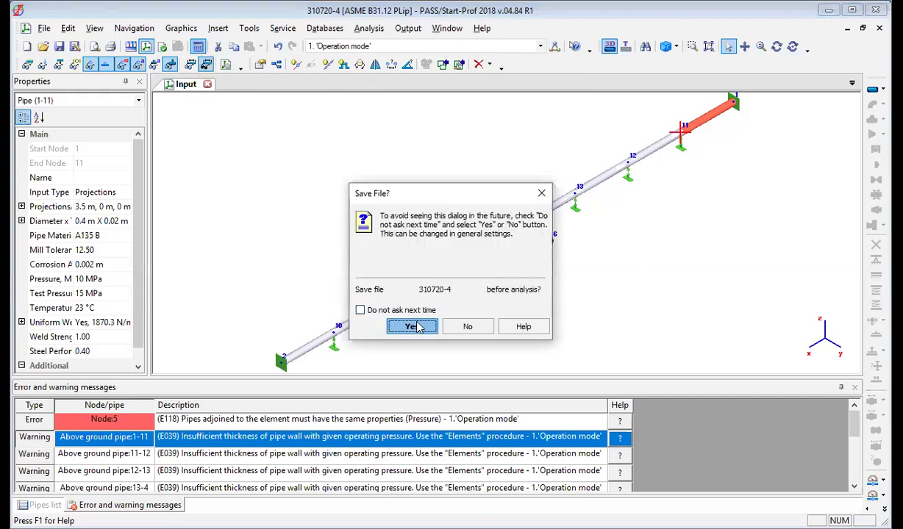
left_click(414, 327)
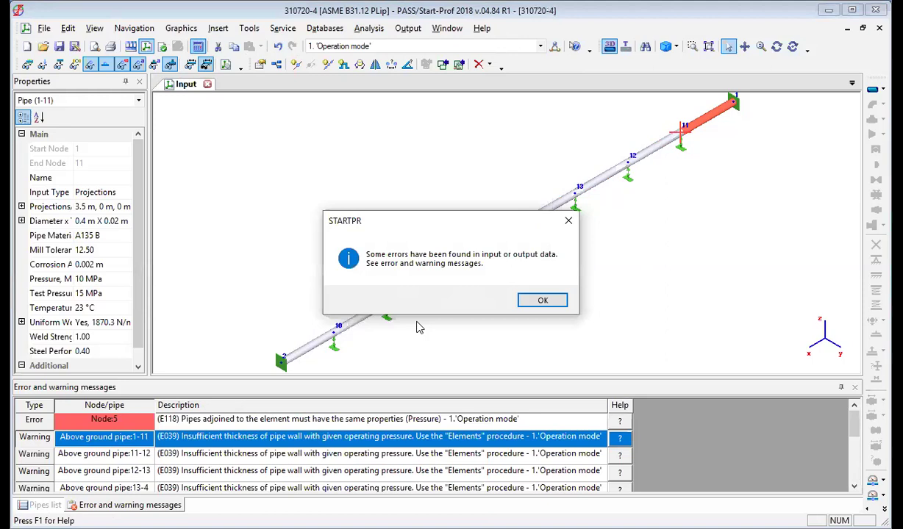
left_click(556, 302)
Inspect the error at node 5 together with the properties of its forged elbow and of adjoining pipe 7-5.
left_click(515, 422)
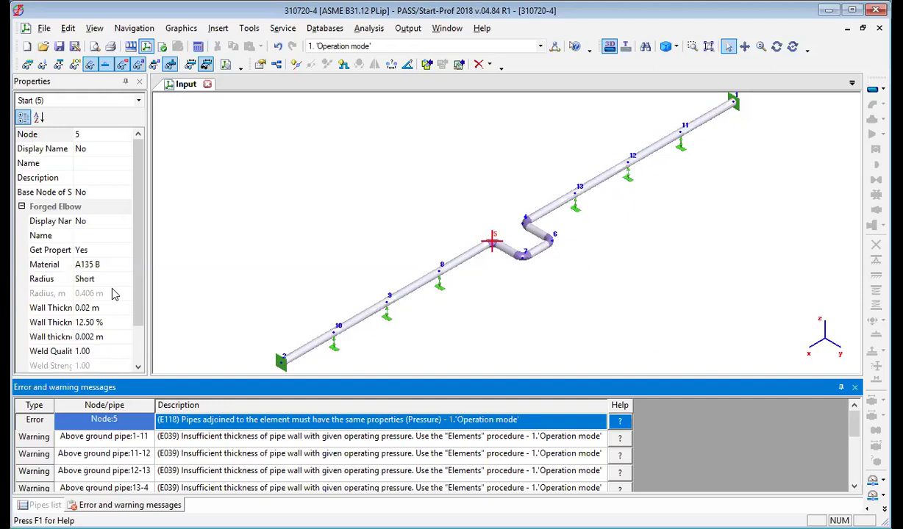
left_click_drag(142, 263, 142, 242)
left_click(502, 254)
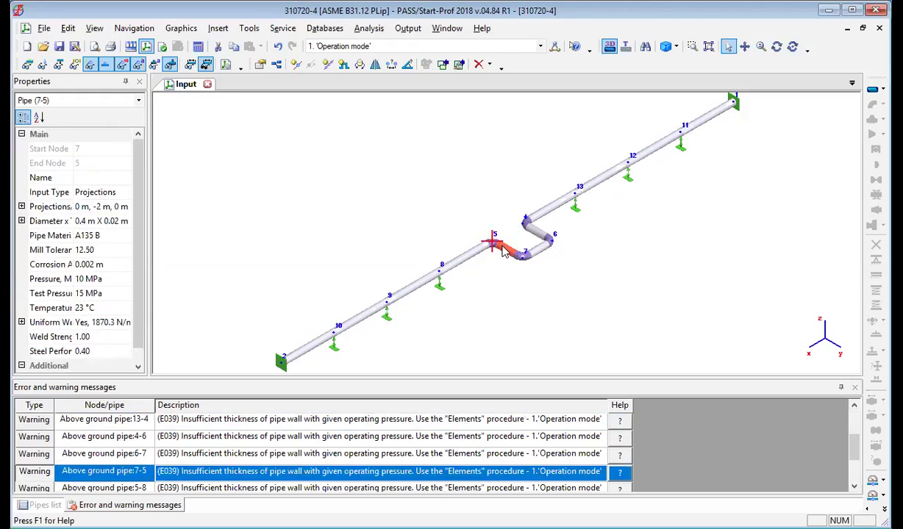
left_click(493, 246)
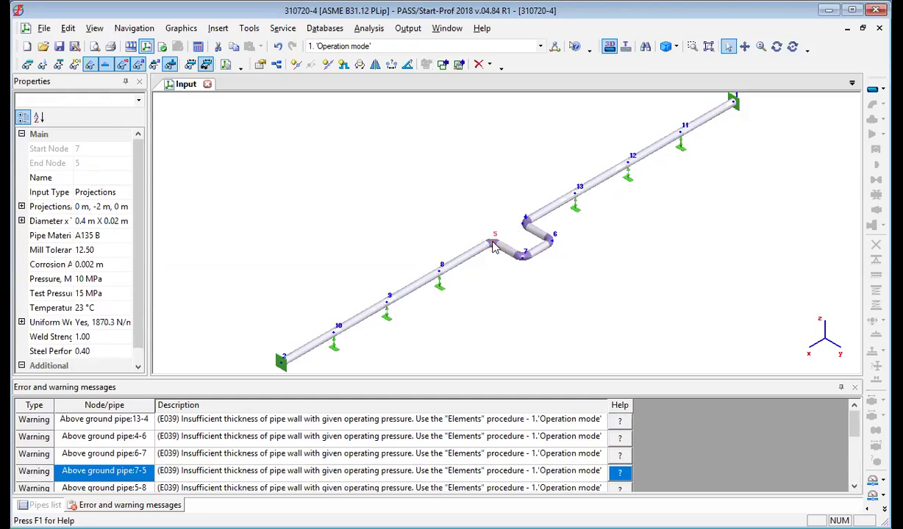
Read the help entry for error E118 and inspect the properties of nodes 5 and 8.
left_click(619, 421)
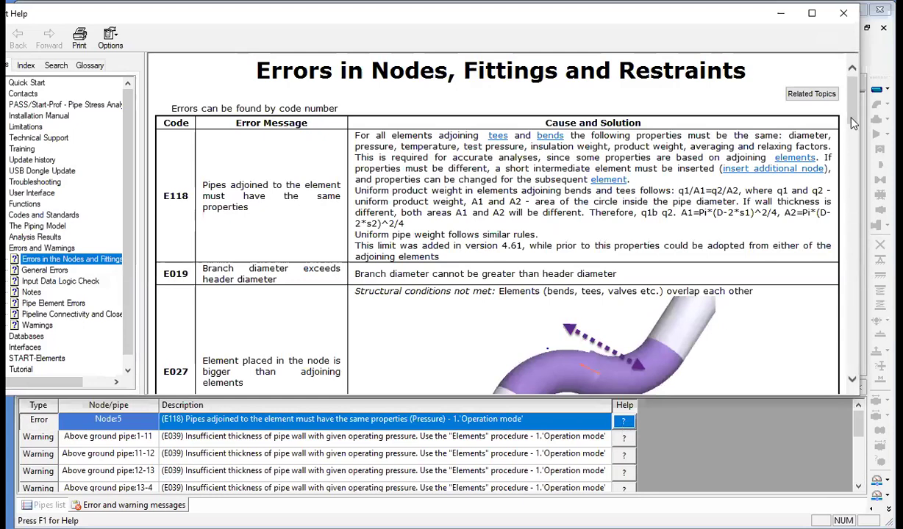
left_click(851, 122)
left_click_drag(851, 124, 853, 129)
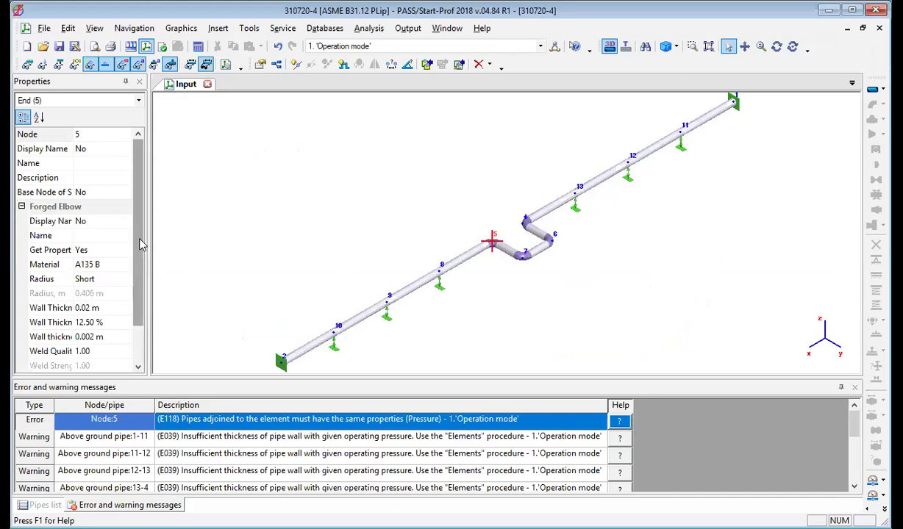
scroll(137, 302, "down", 2)
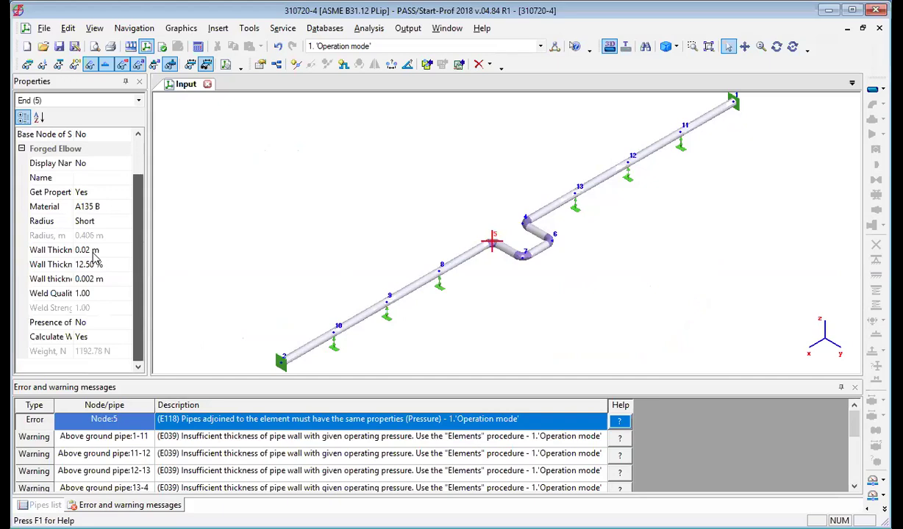
left_click(439, 274)
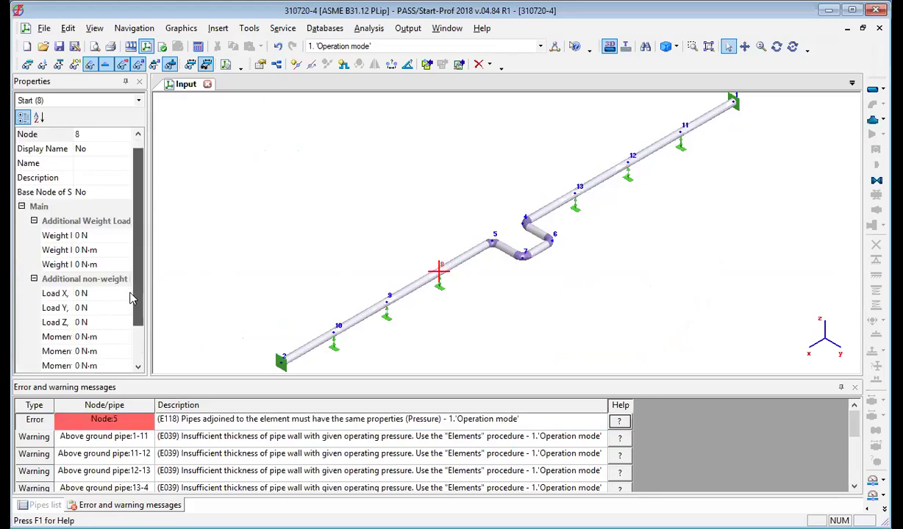
Compare the properties of node 8 with those of node 5 and its forged elbow.
scroll(131, 298, "down", 2)
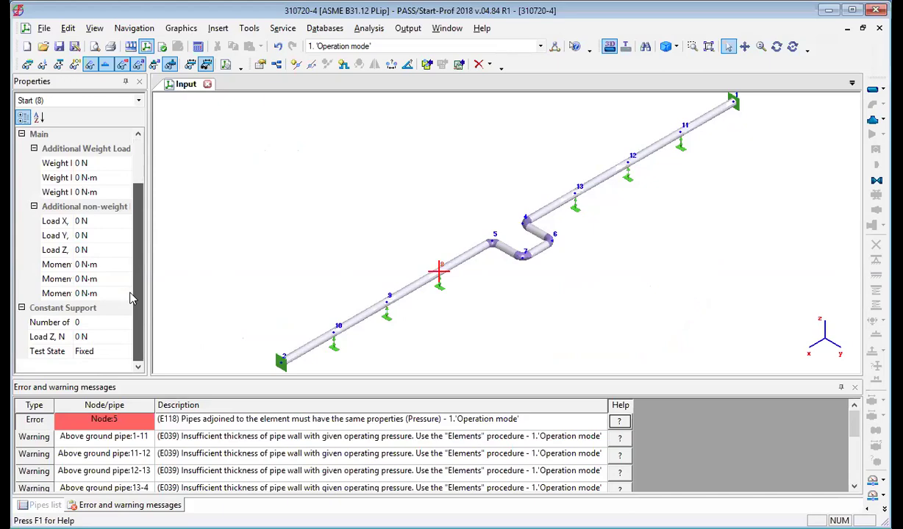
left_click(491, 245)
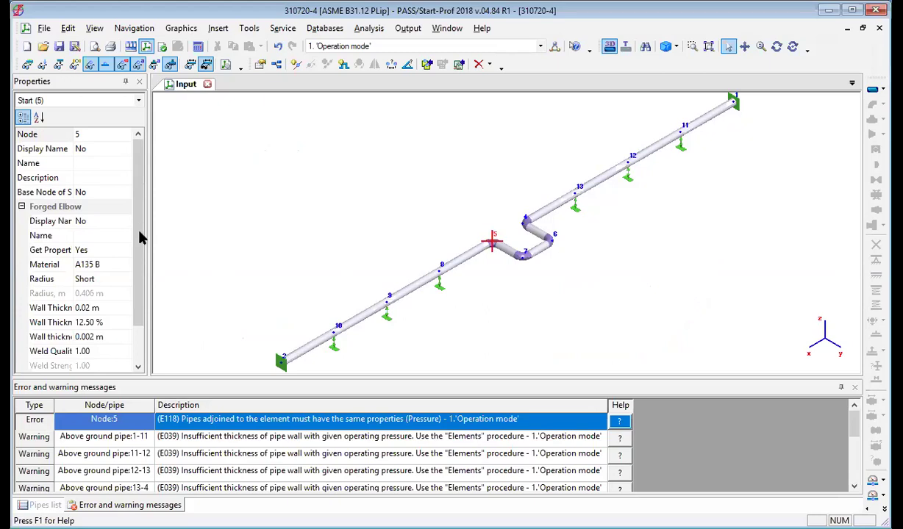
scroll(103, 287, "down", 2)
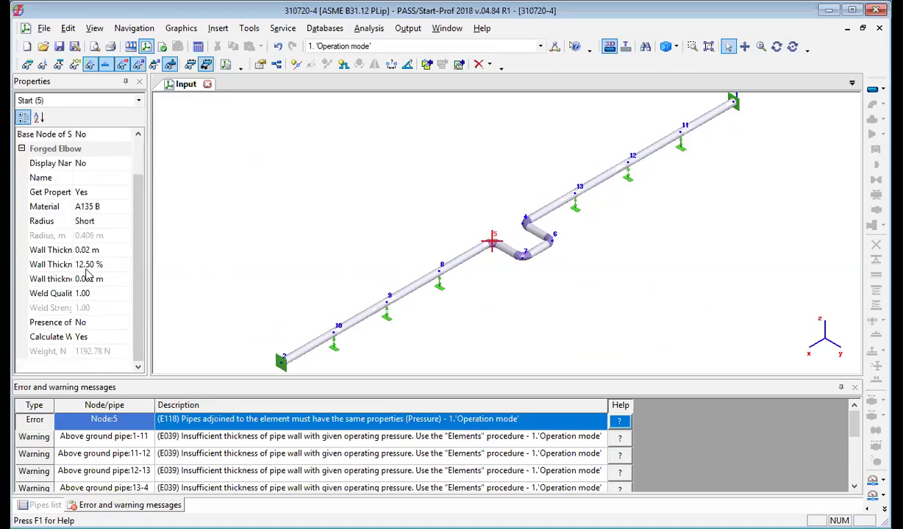
left_click(440, 274)
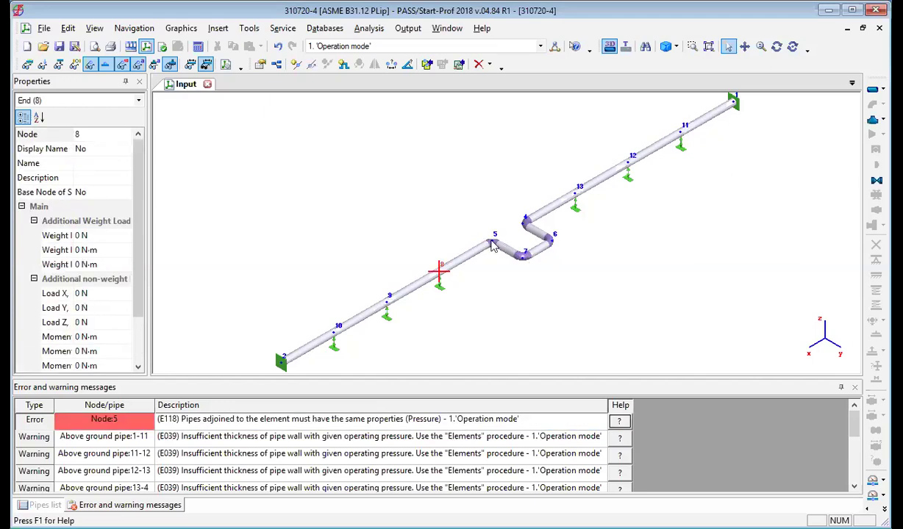
left_click(492, 243)
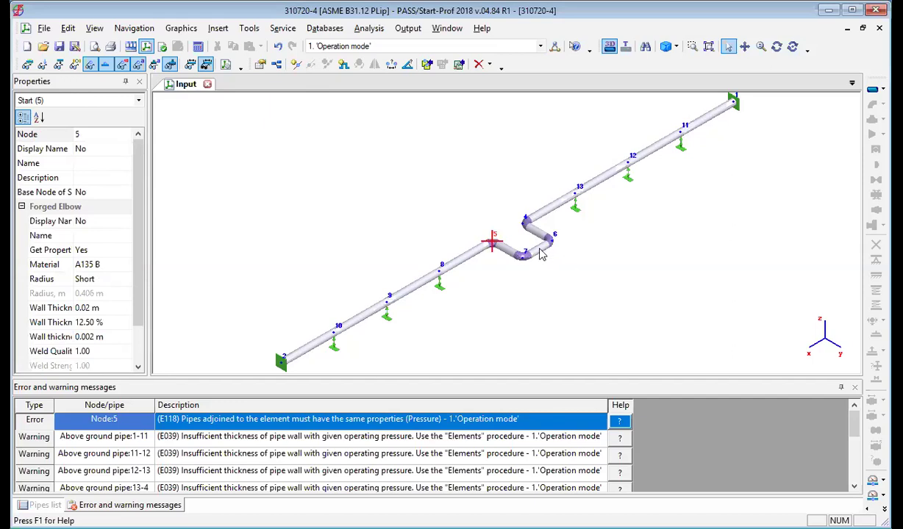
left_click(296, 65)
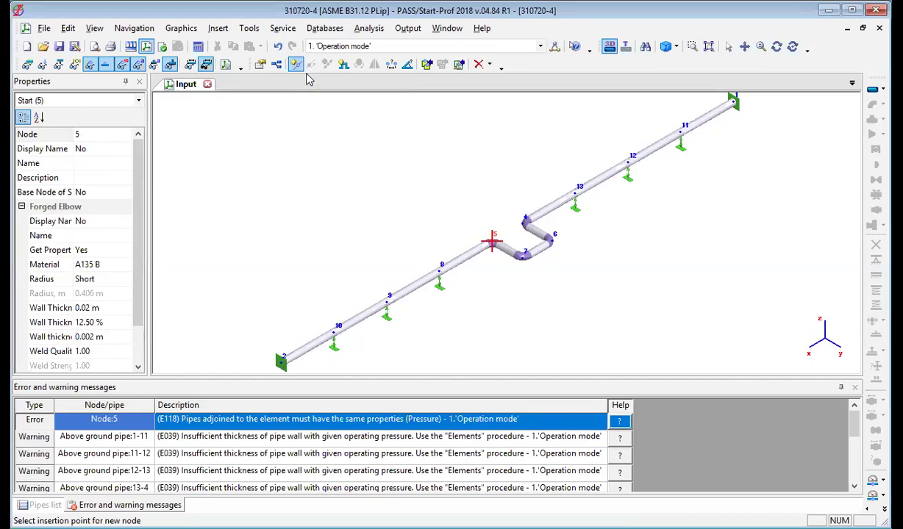
left_click(448, 265)
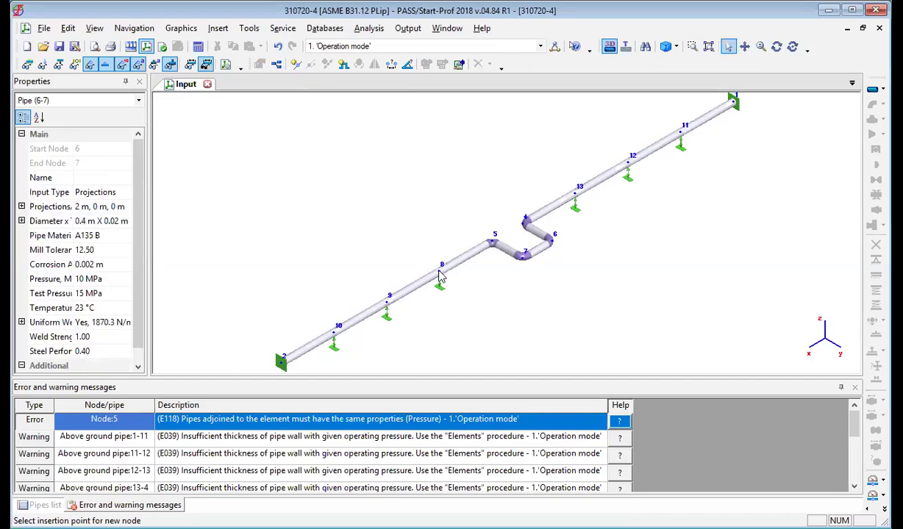
left_click(438, 273)
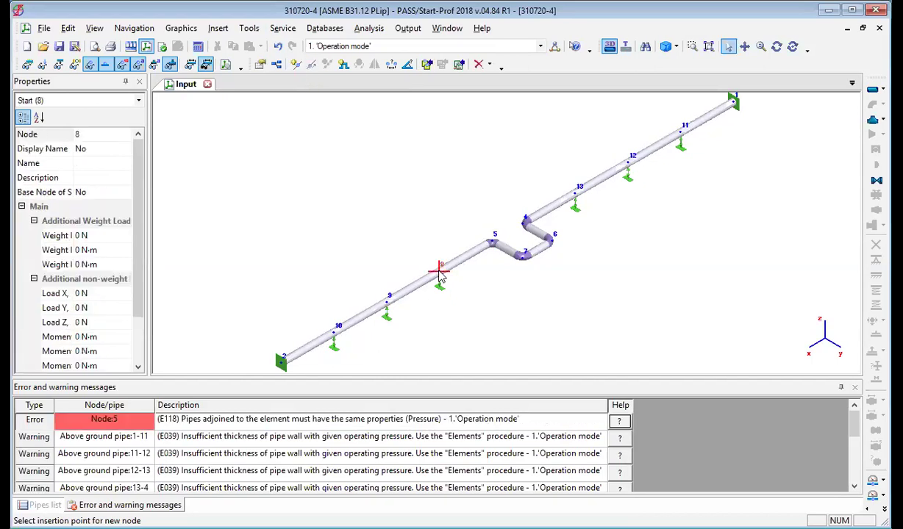
left_click(493, 244)
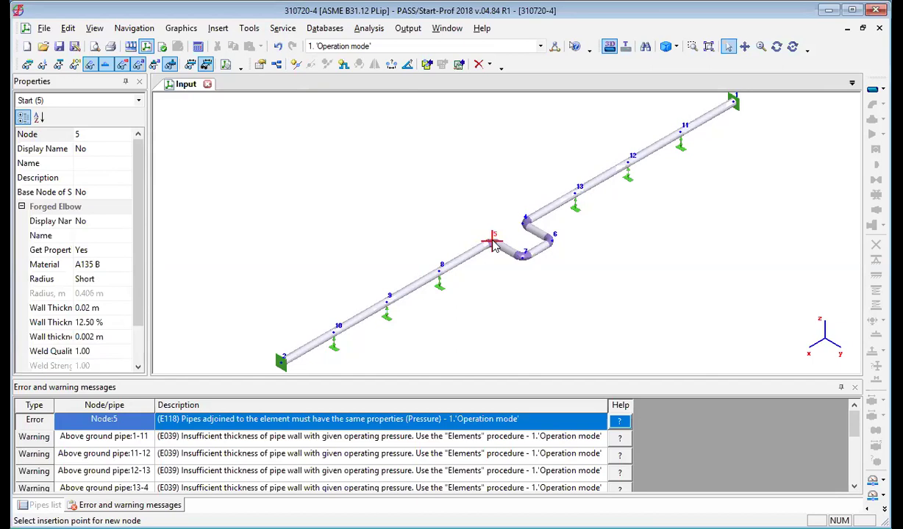
Save file 310720-4 and rerun the stress analysis.
left_click(199, 47)
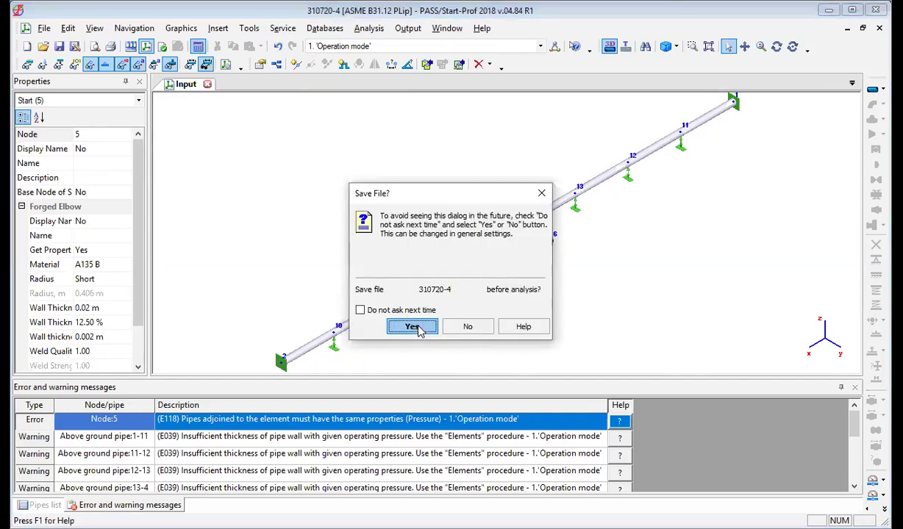
left_click(413, 327)
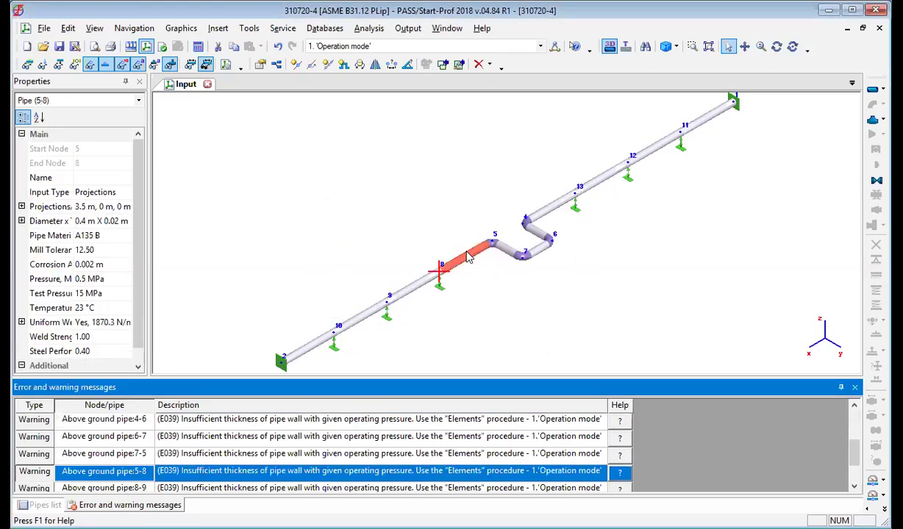
left_click(207, 64)
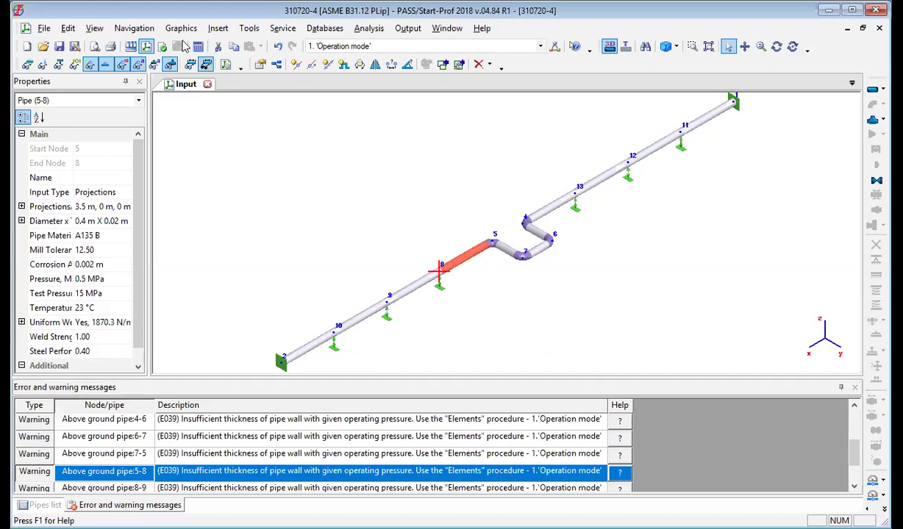
Insert a new node on pipe 5-8 and place a hinged anchor on it without checking allowable loads.
left_click(295, 64)
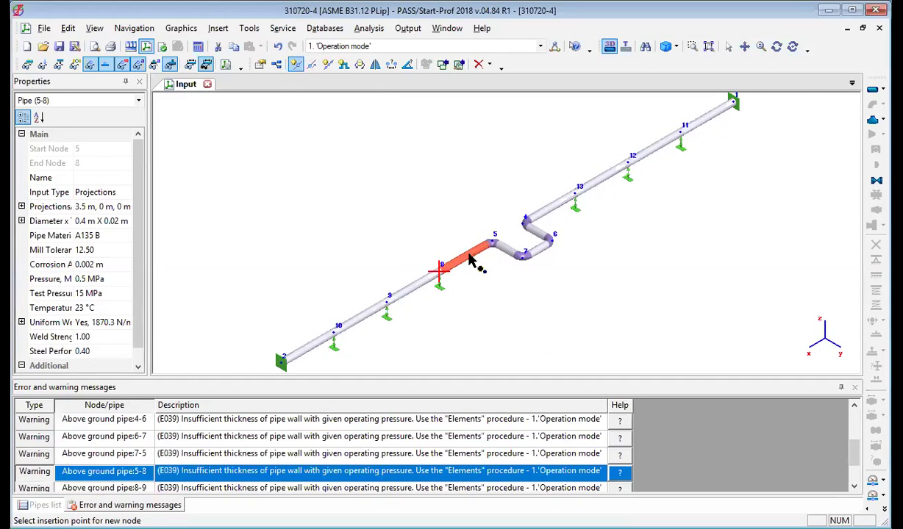
left_click(469, 259)
left_click(450, 397)
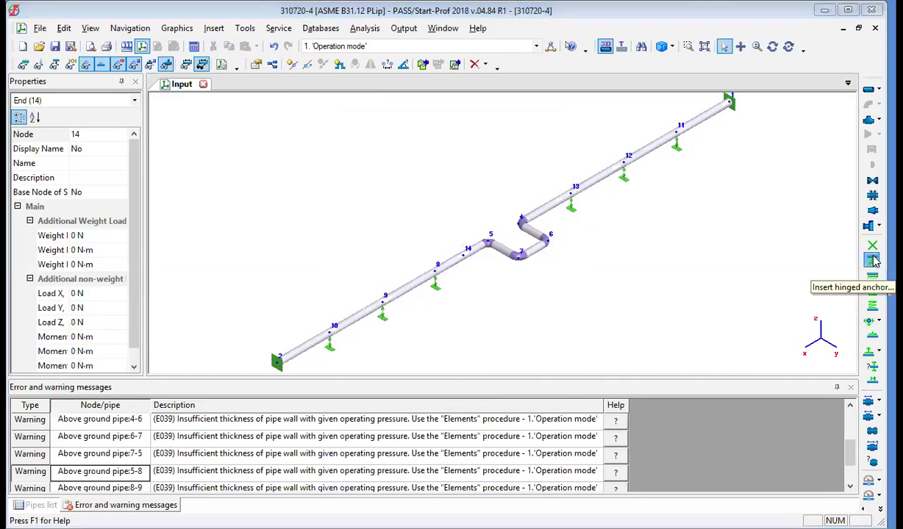
left_click(873, 260)
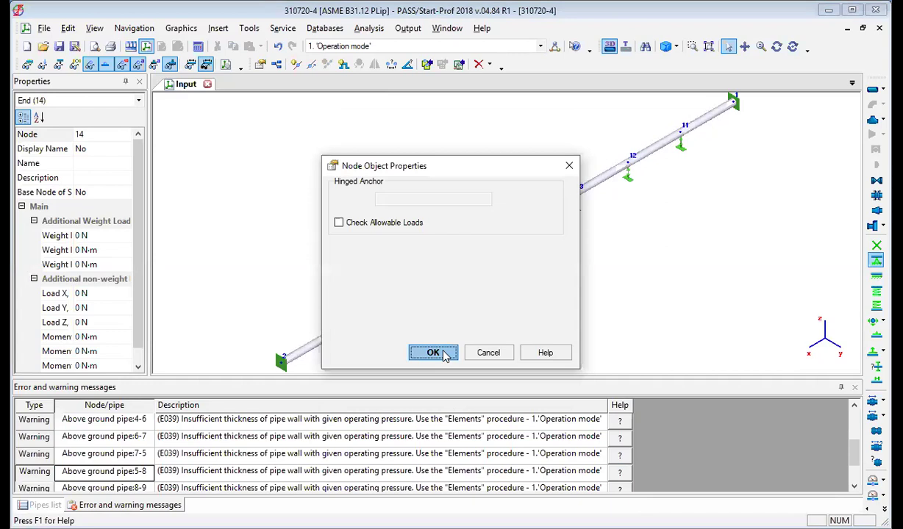
left_click(433, 353)
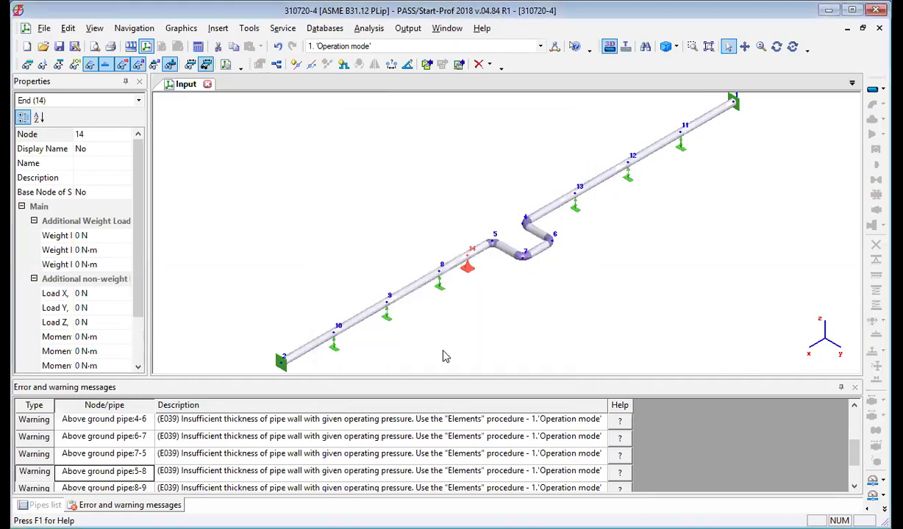
Delete the forged elbow at node 5.
left_click(492, 248)
left_click(492, 245)
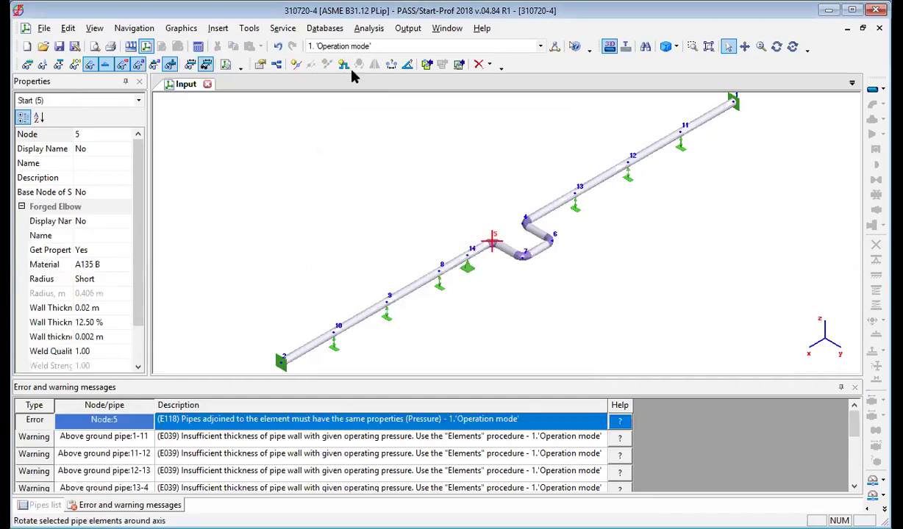
left_click(295, 67)
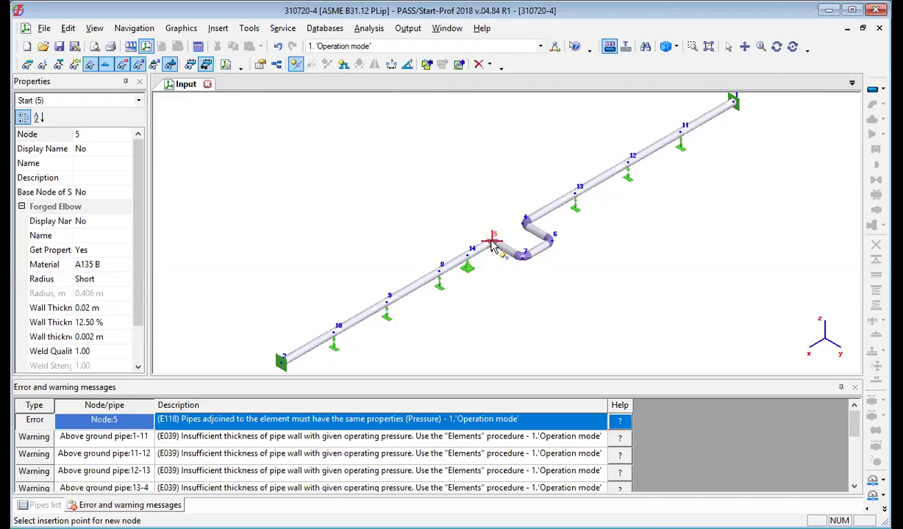
left_click(692, 47)
left_click_drag(454, 227, 546, 285)
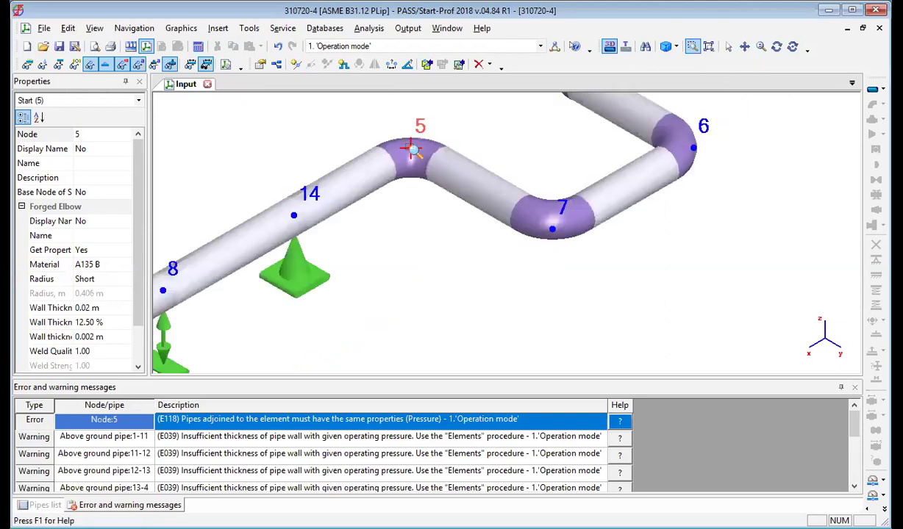
left_click(728, 46)
left_click(420, 150)
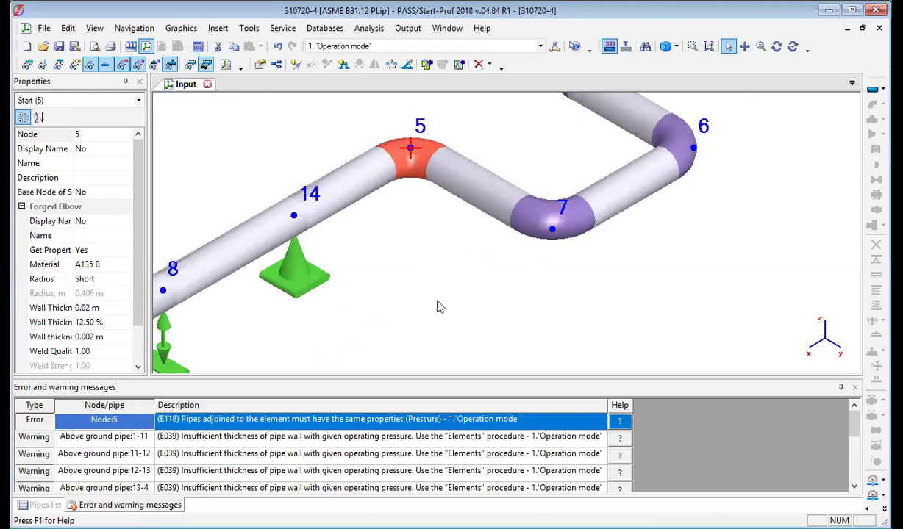
key("Delete")
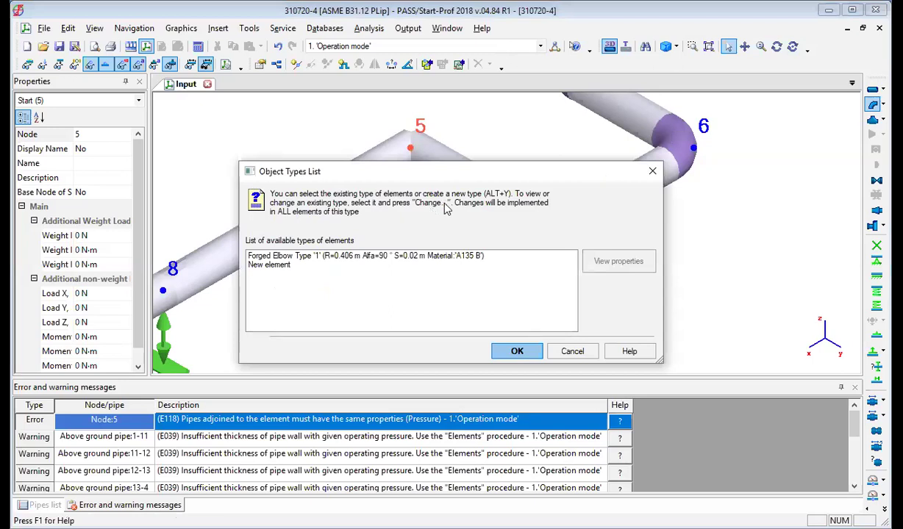
Insert a new forged elbow with a short radius at node 5, taking its properties from the matching pipe.
key("Return")
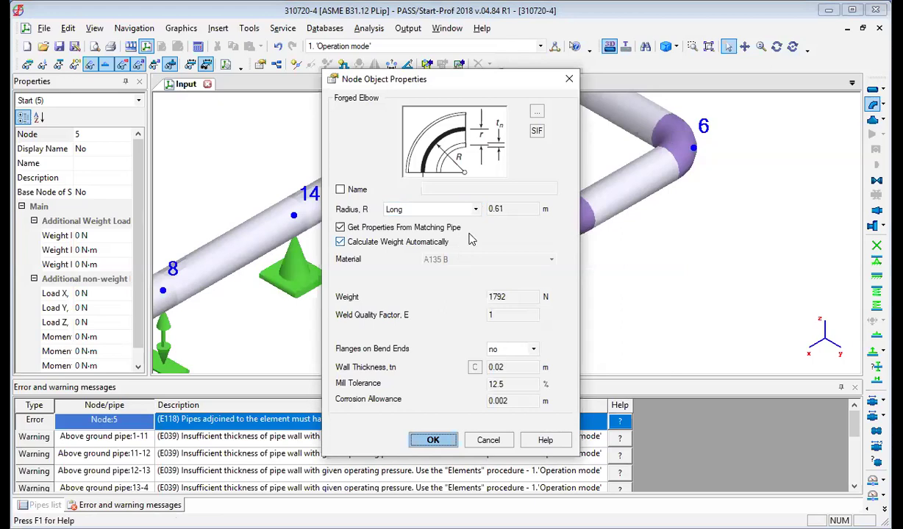
left_click(475, 210)
left_click(442, 230)
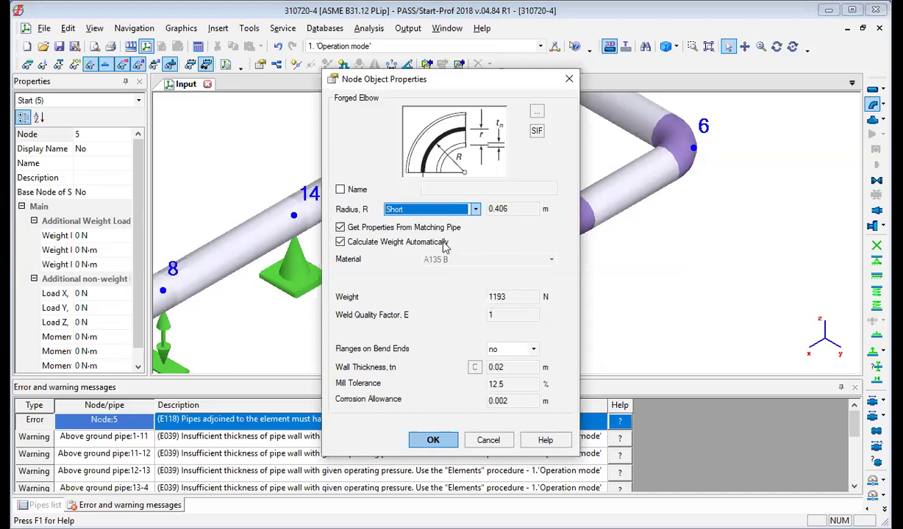
key("Return")
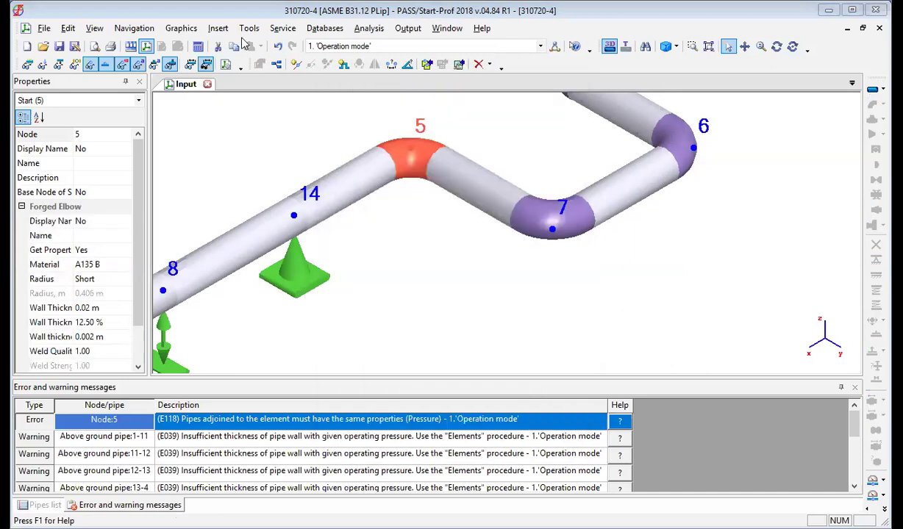
Analyse the model with the replaced elbow and added anchor, saving file 310720-4 beforehand.
left_click(199, 46)
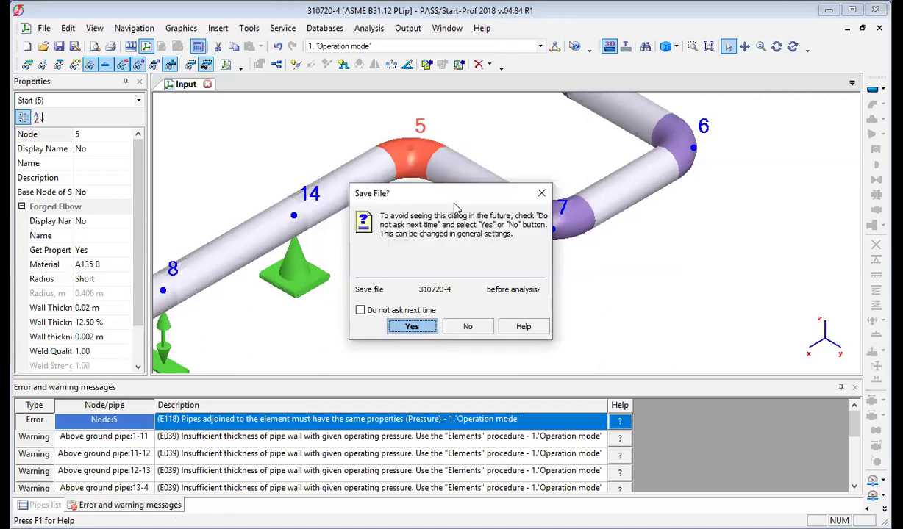
left_click(412, 326)
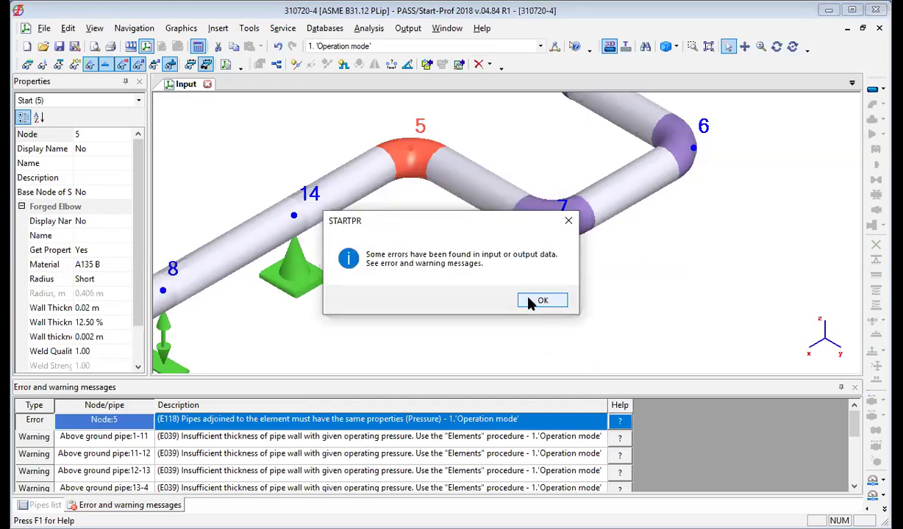
left_click(541, 301)
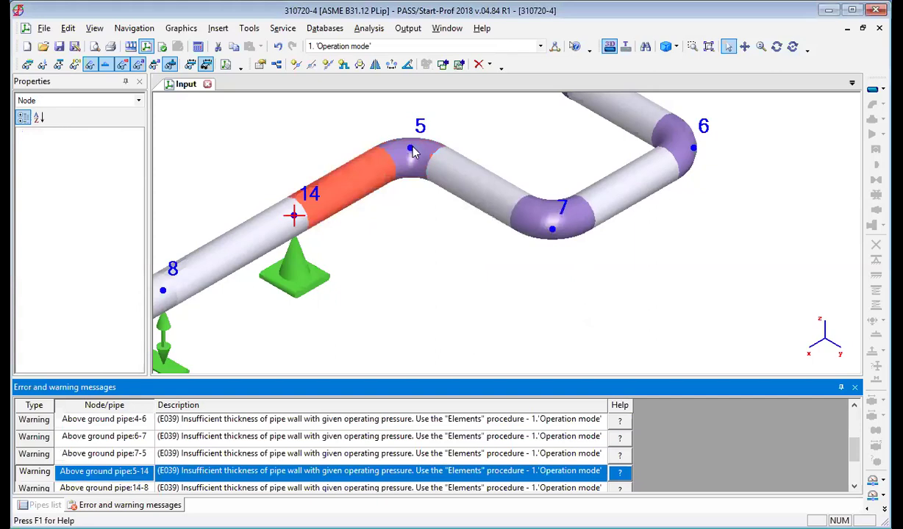
Inspect the error at node 5 and compare its properties with those of adjacent node 14.
left_click(413, 150)
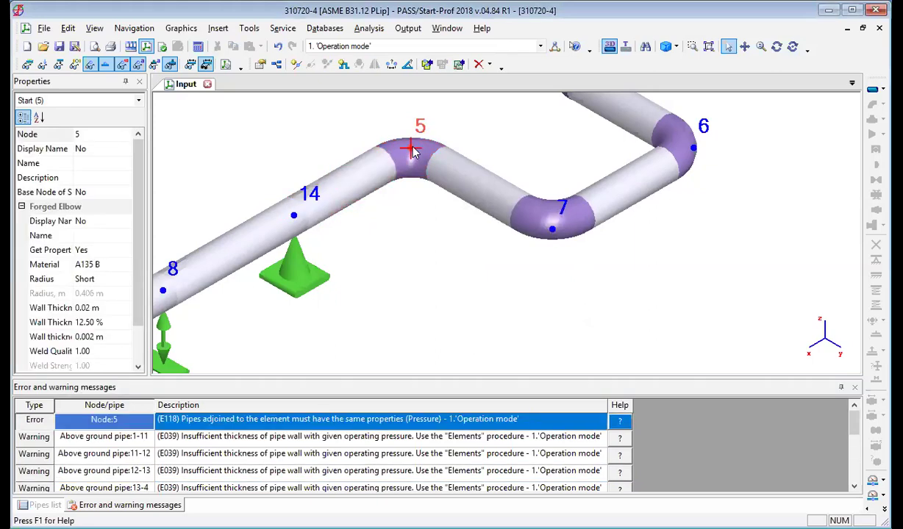
left_click(293, 216)
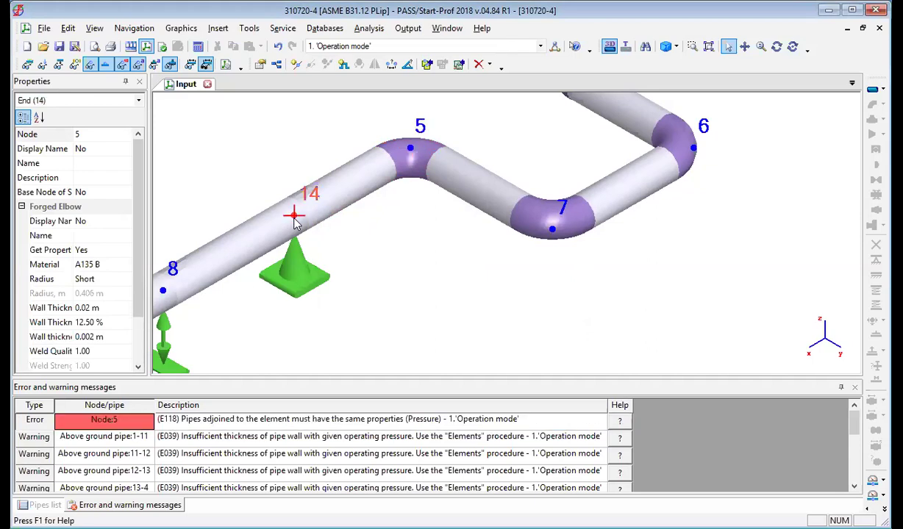
left_click(410, 149)
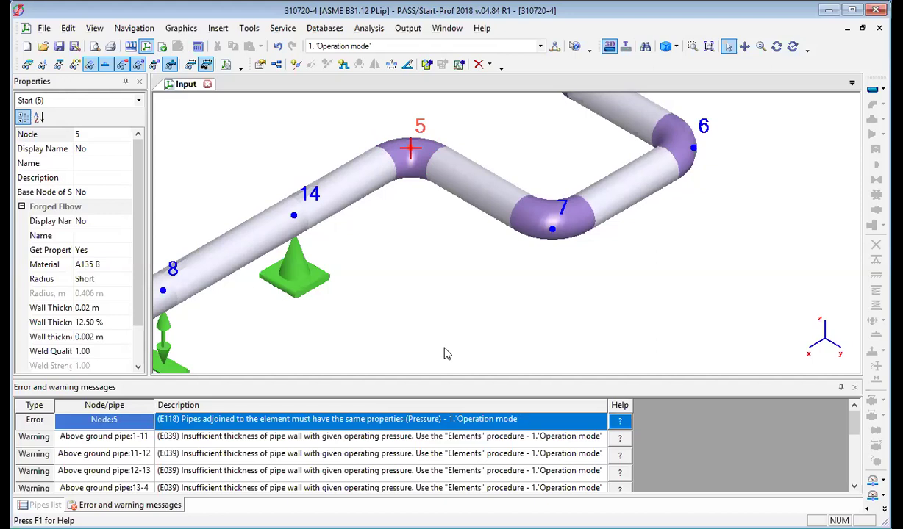
left_click(293, 217)
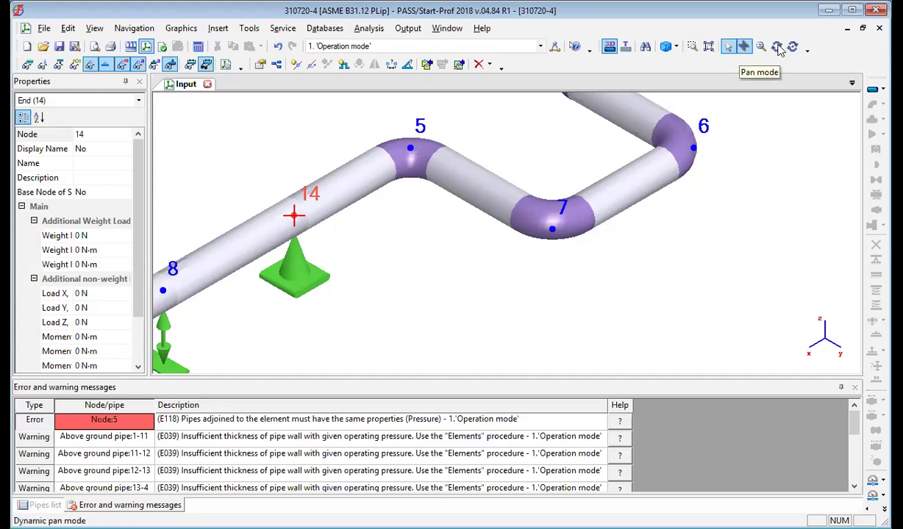
left_click(689, 48)
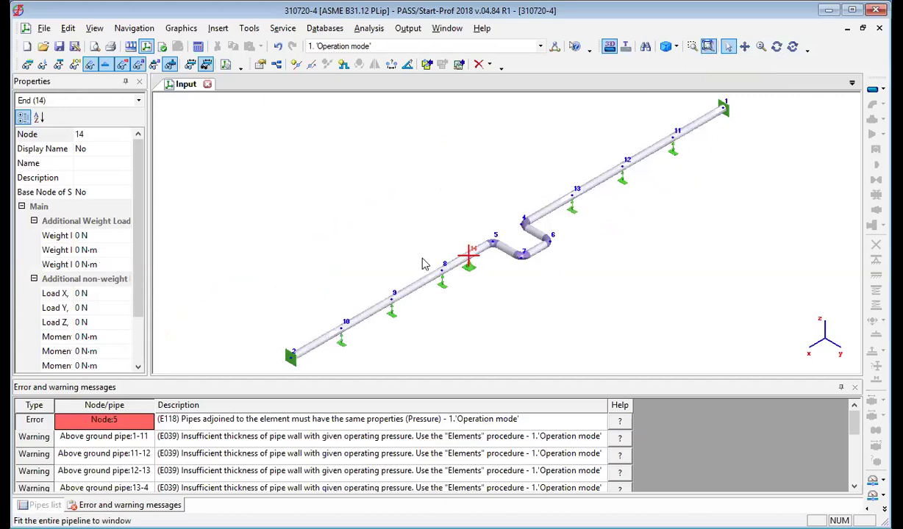
left_click(691, 47)
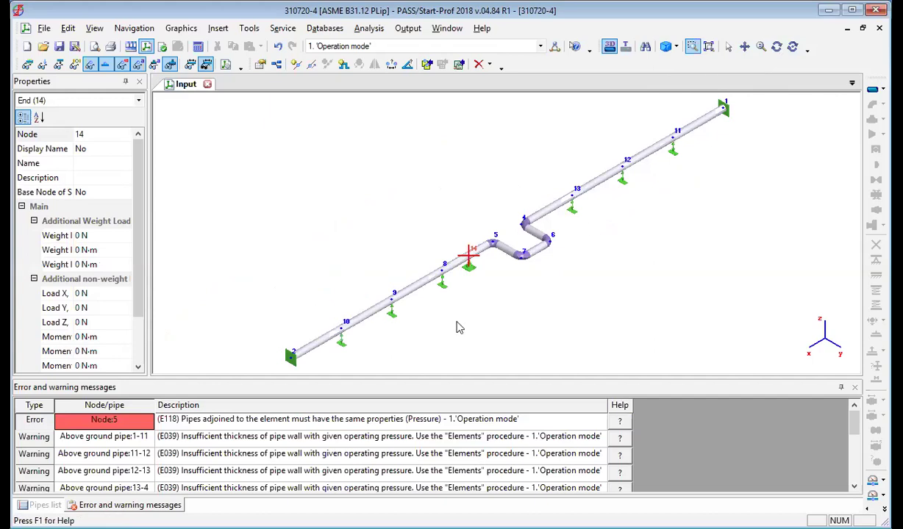
right_click(353, 337)
left_click(340, 273)
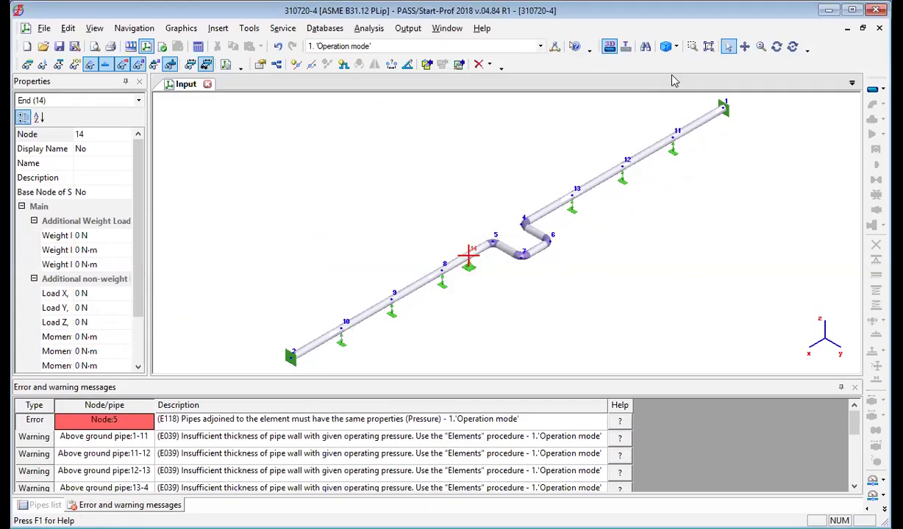
left_click(696, 47)
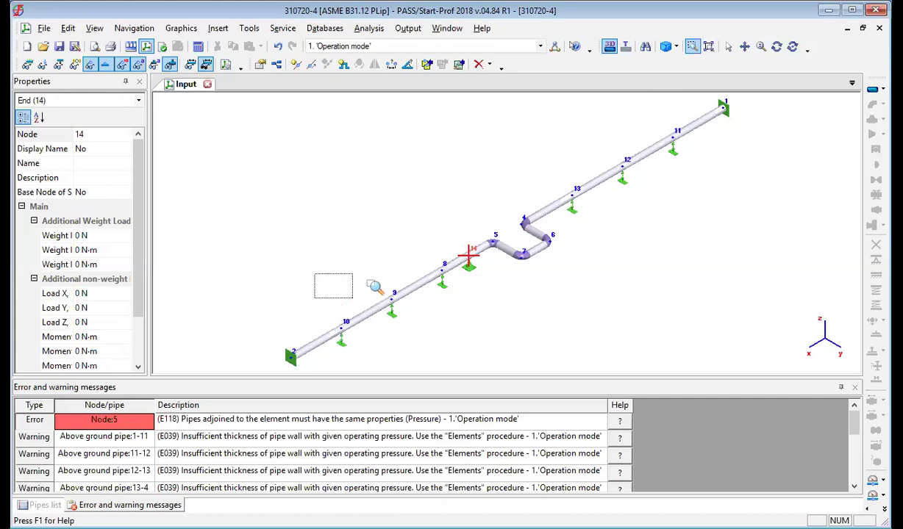
Read the help explanation for error E118 at node 5, then fit the whole pipeline in the view.
left_click_drag(363, 292, 545, 323)
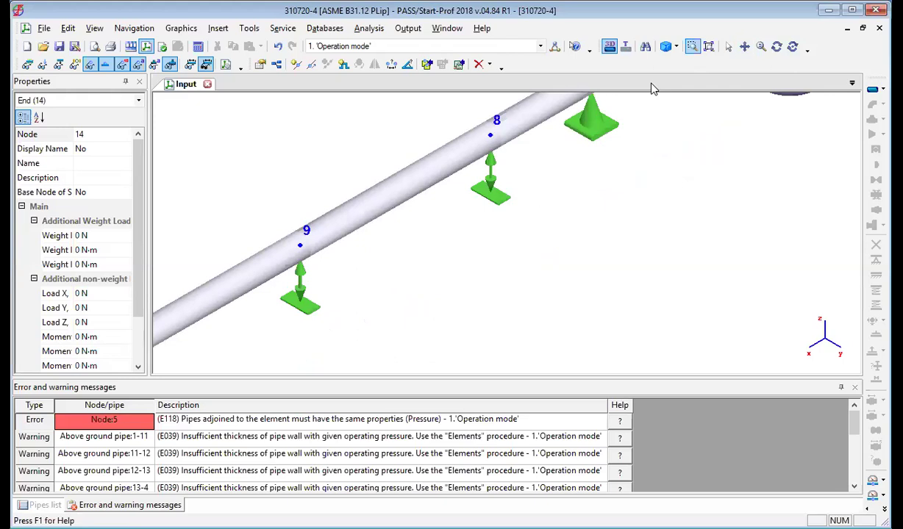
left_click(729, 48)
left_click(619, 420)
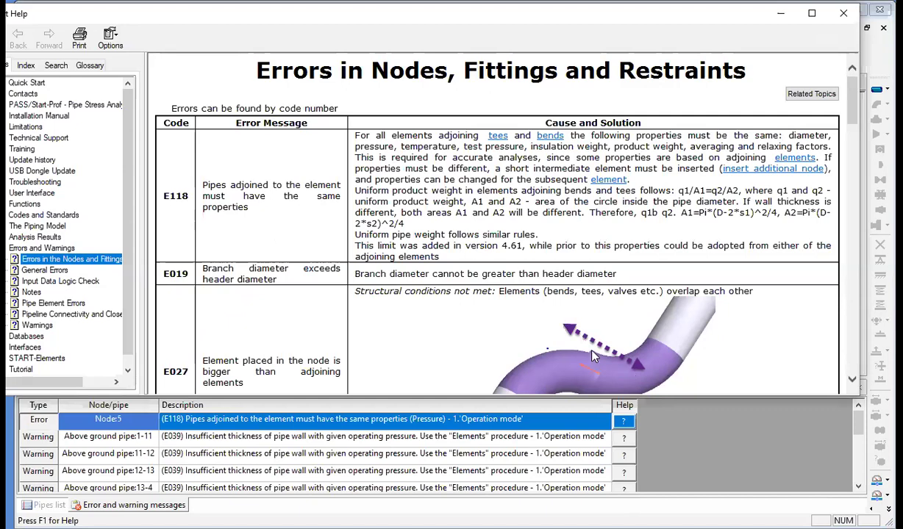
left_click(845, 14)
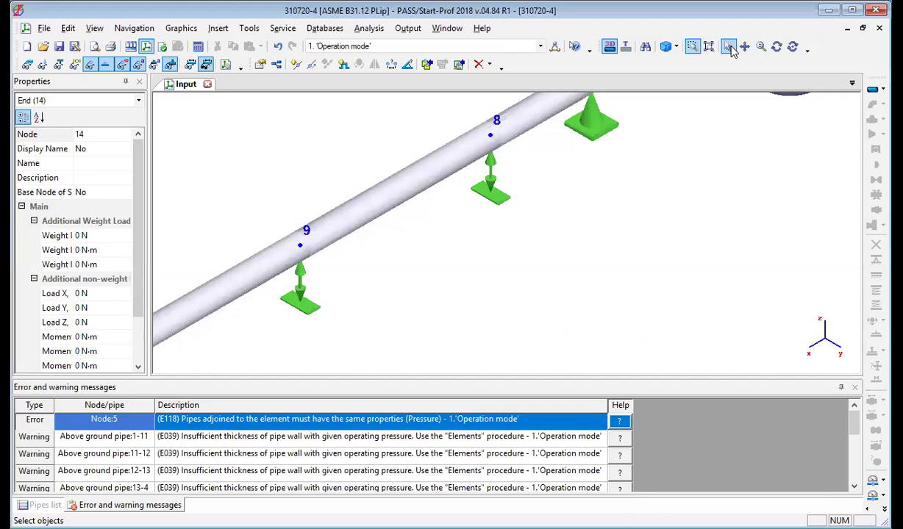
left_click(730, 49)
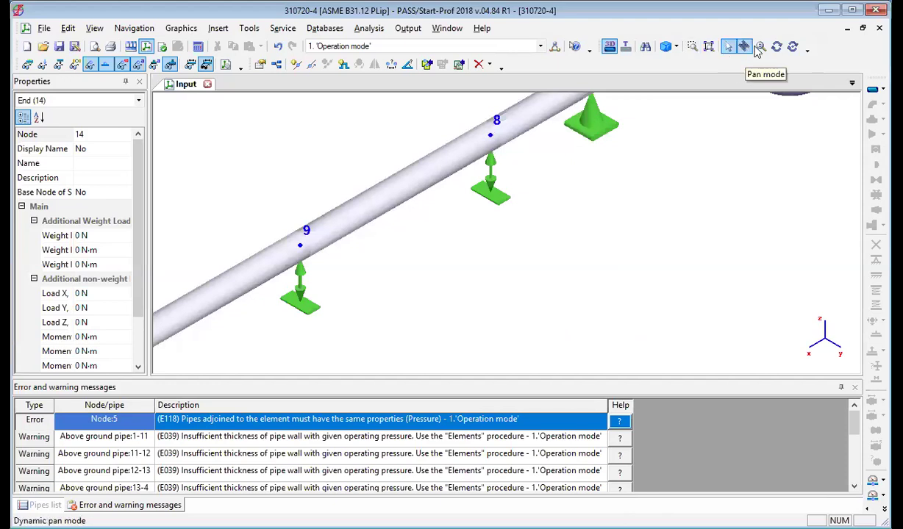
left_click(760, 47)
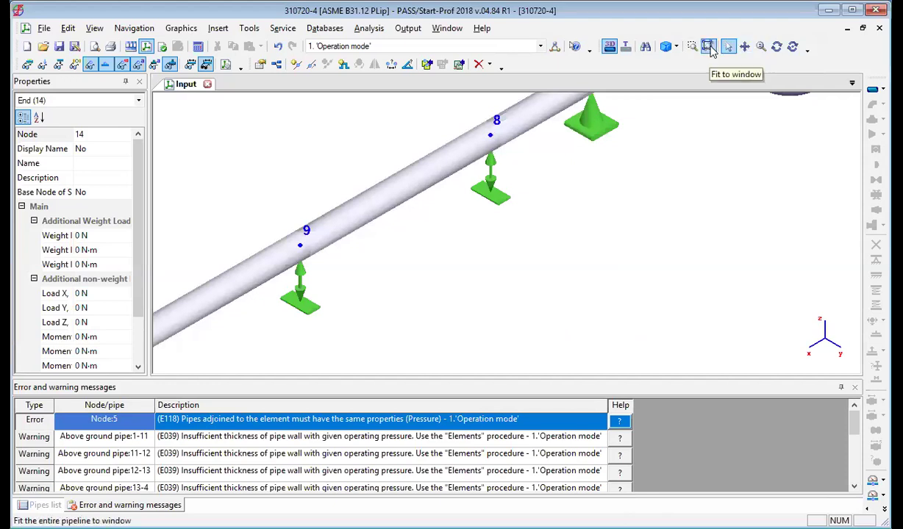
left_click(708, 48)
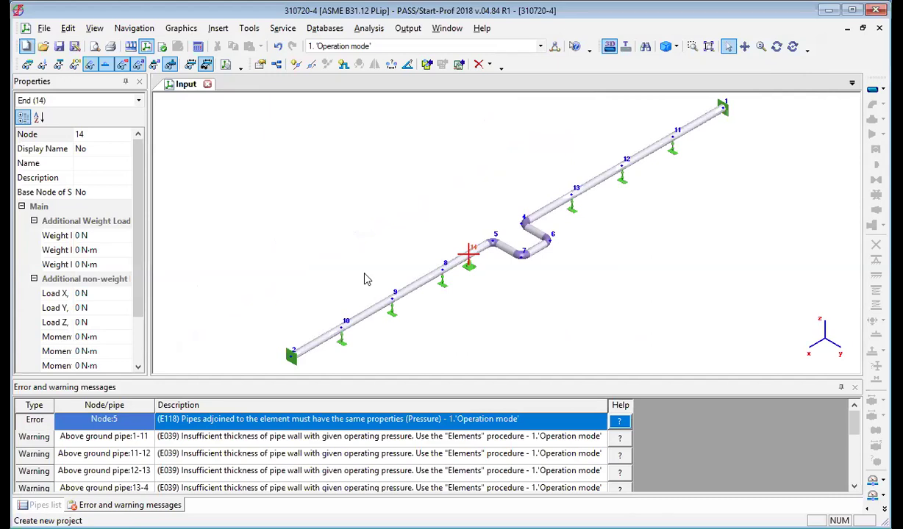
Create a new Piping project with the Process piping type under ASME B31.12-2014 IP Hydrogen Piping.
left_click(335, 273)
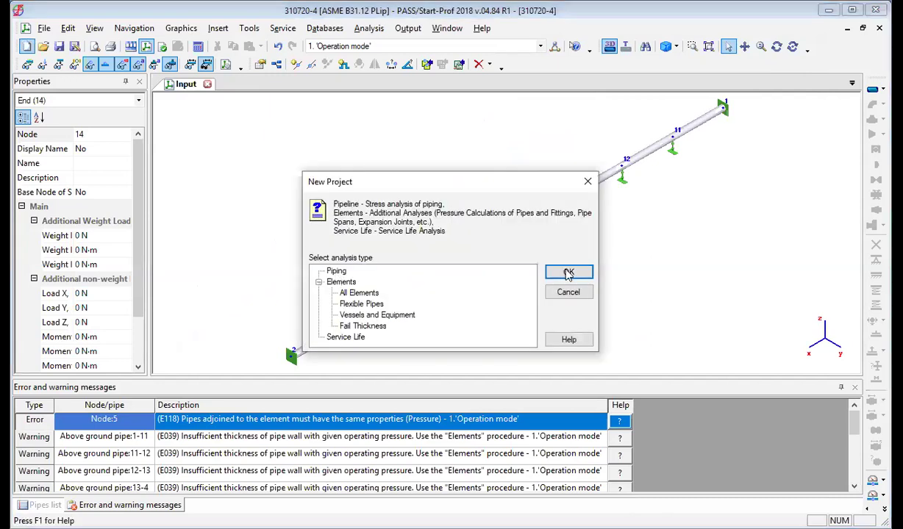
left_click(567, 273)
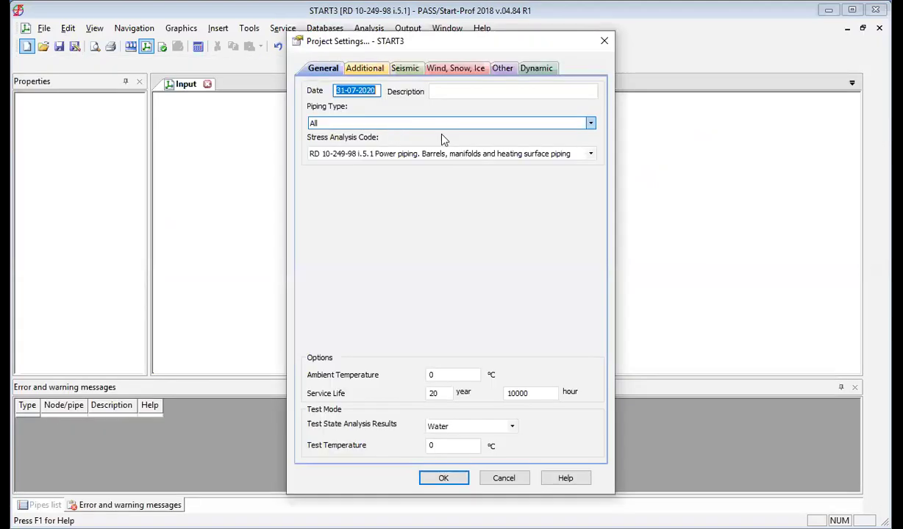
left_click(442, 123)
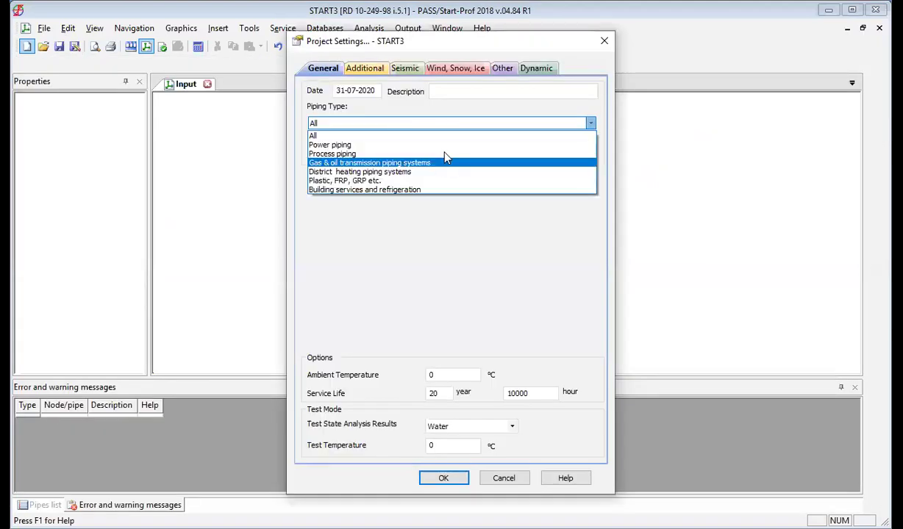
left_click(444, 154)
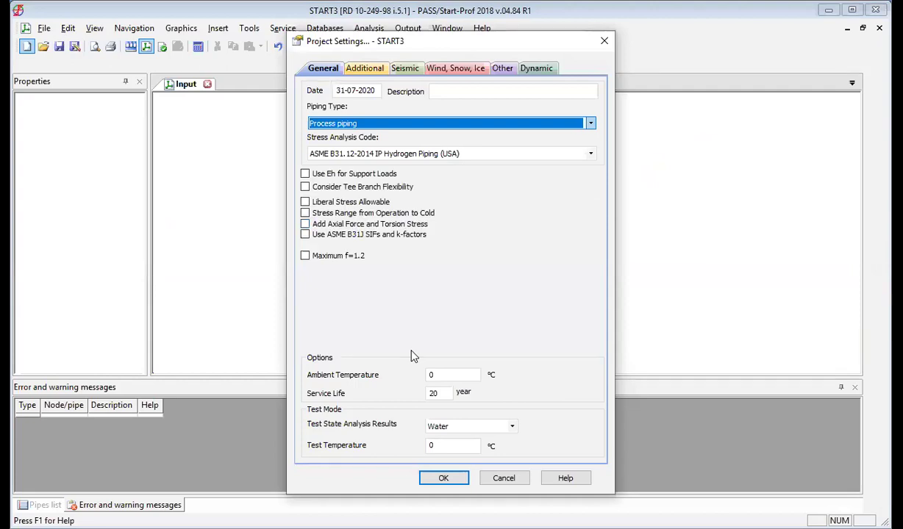
Set the ambient temperature to 23 °C and the test temperature to 35 °C in the project settings.
left_click(442, 374)
left_click(441, 375)
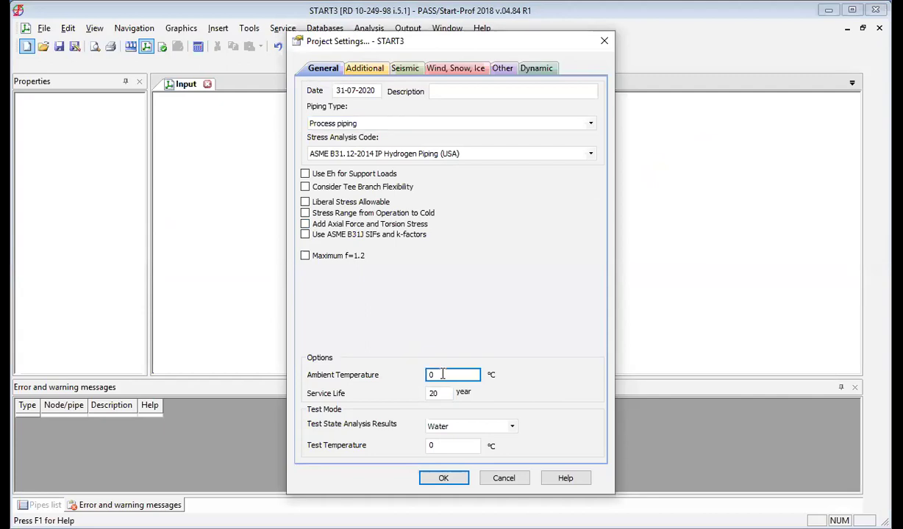
key("BackSpace")
type("23")
double_click(447, 446)
type("35")
left_click(445, 479)
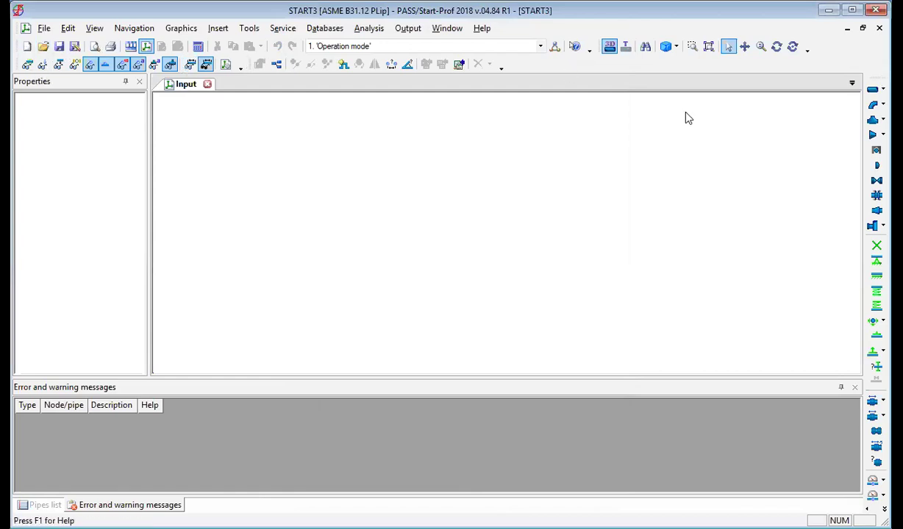
left_click(873, 89)
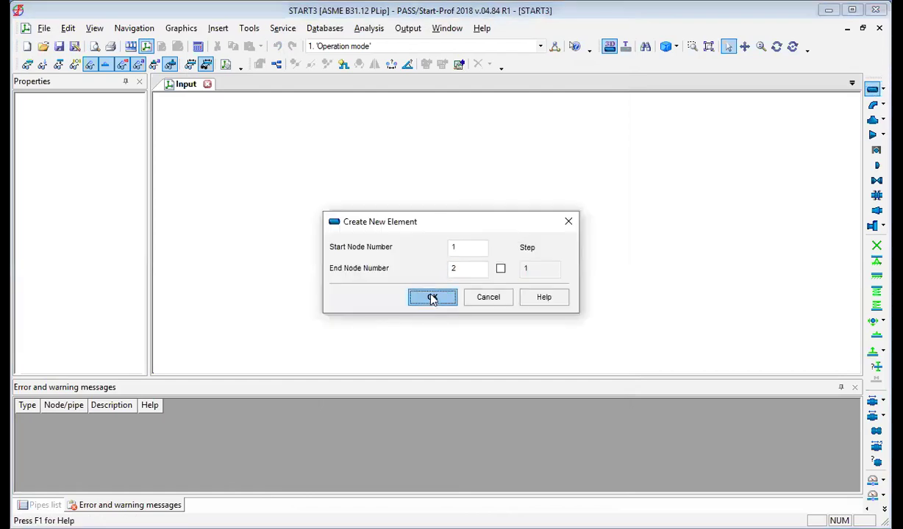
left_click(432, 297)
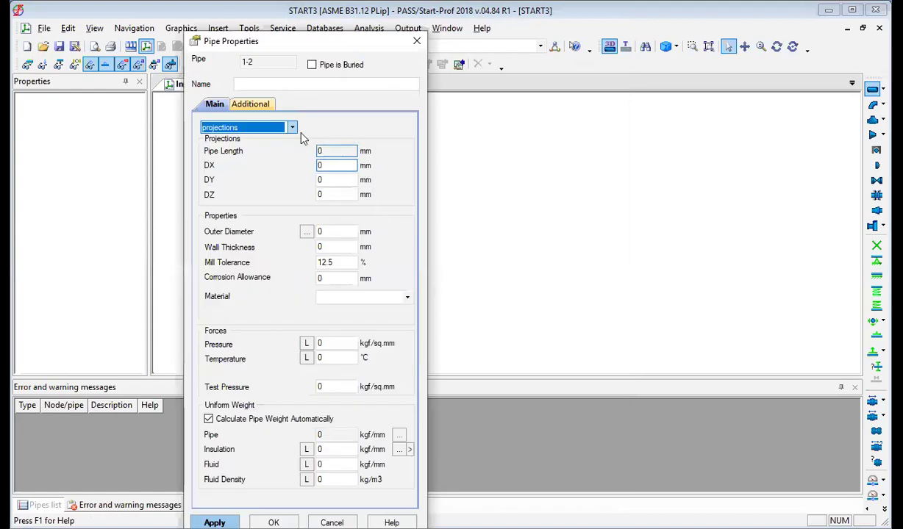
left_click(416, 43)
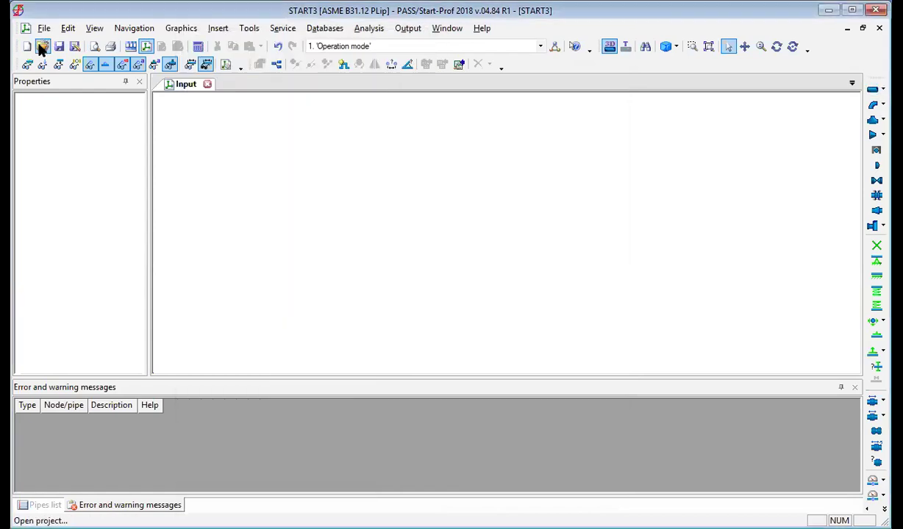
Set the project units to m for length and diameter/thickness, sq.m for area, and m4 for moment of inertia.
left_click(45, 29)
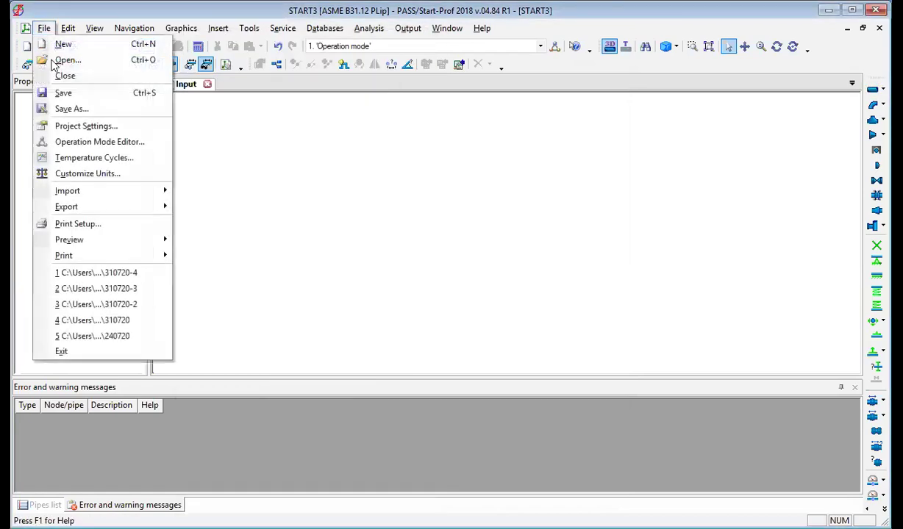
left_click(85, 174)
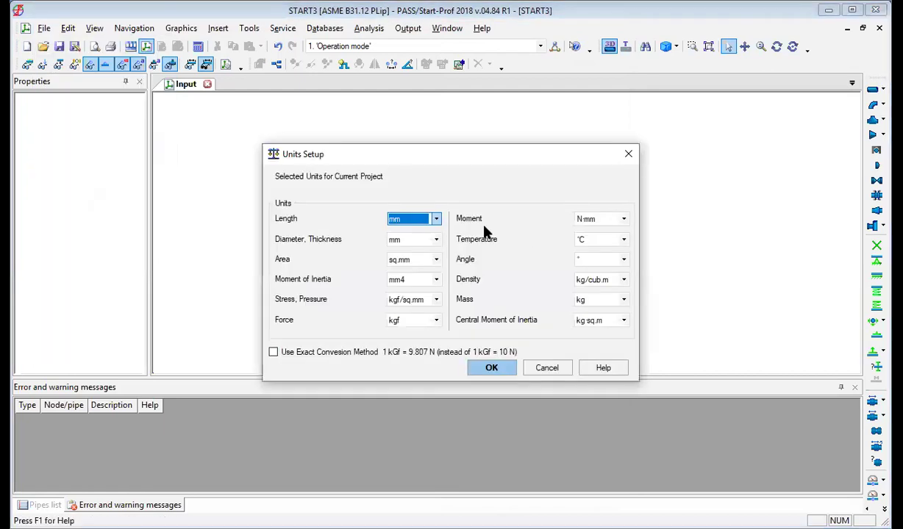
left_click(436, 220)
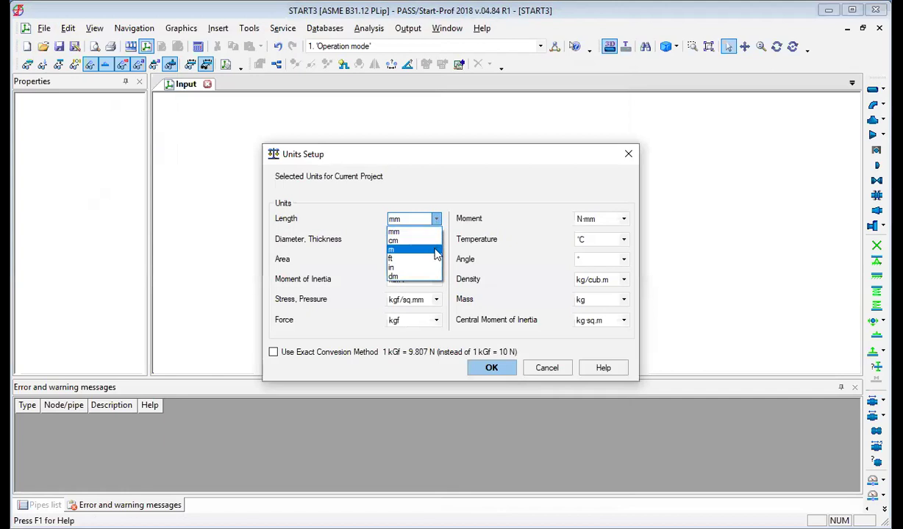
left_click(436, 250)
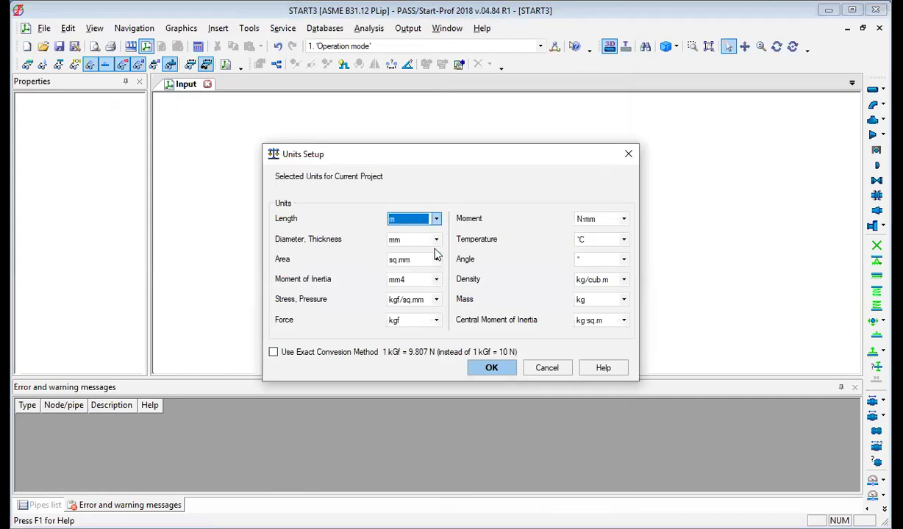
left_click(435, 240)
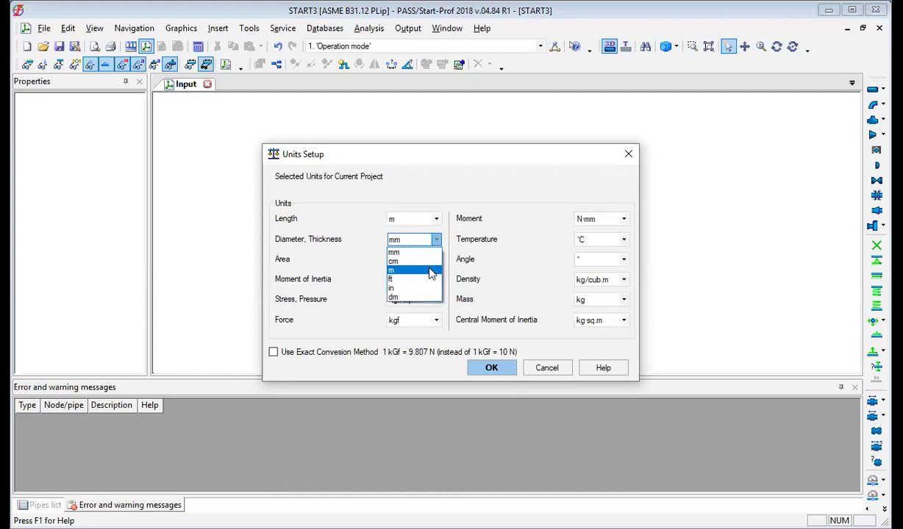
left_click(432, 269)
left_click(435, 261)
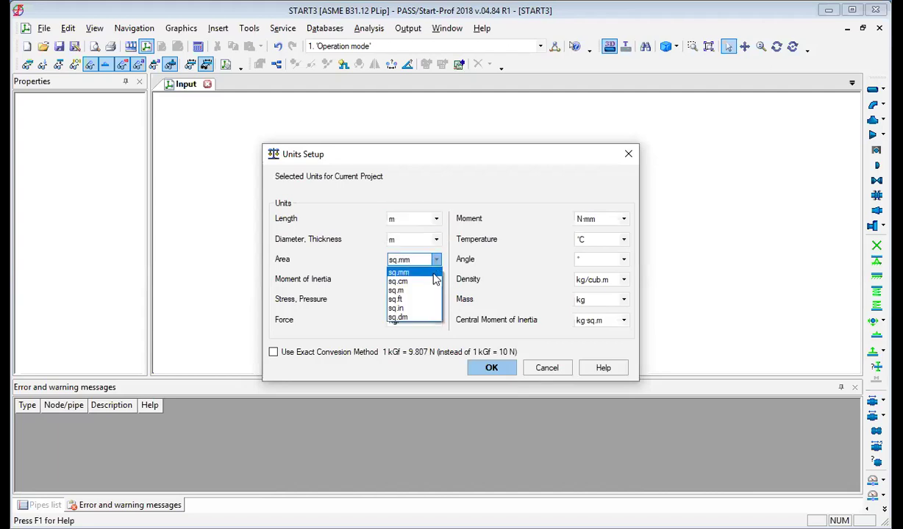
left_click(433, 291)
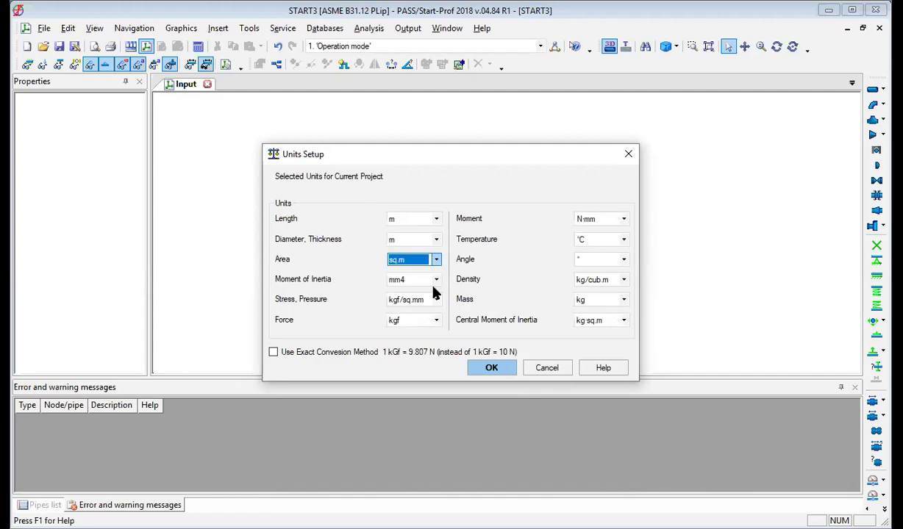
left_click(436, 280)
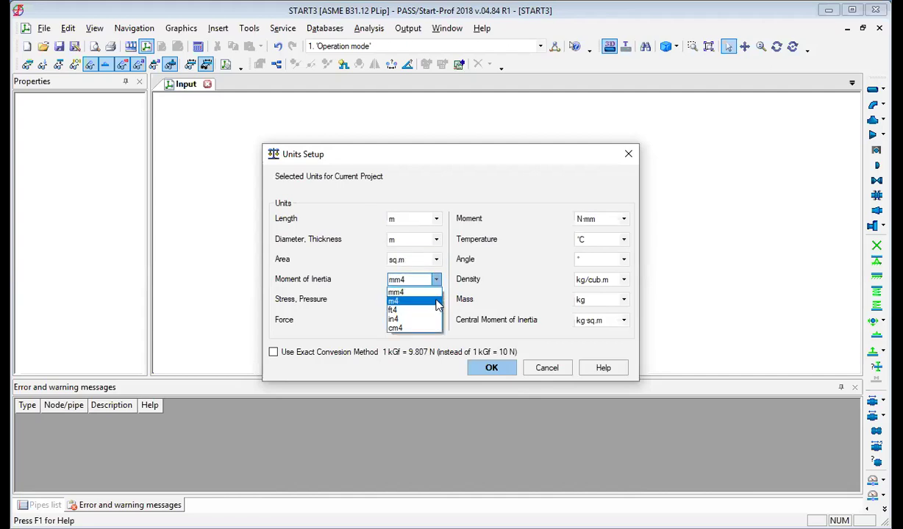
left_click(436, 301)
Set the stress/pressure unit to Pa, force to N and moment to N·m, and apply the units.
left_click(435, 300)
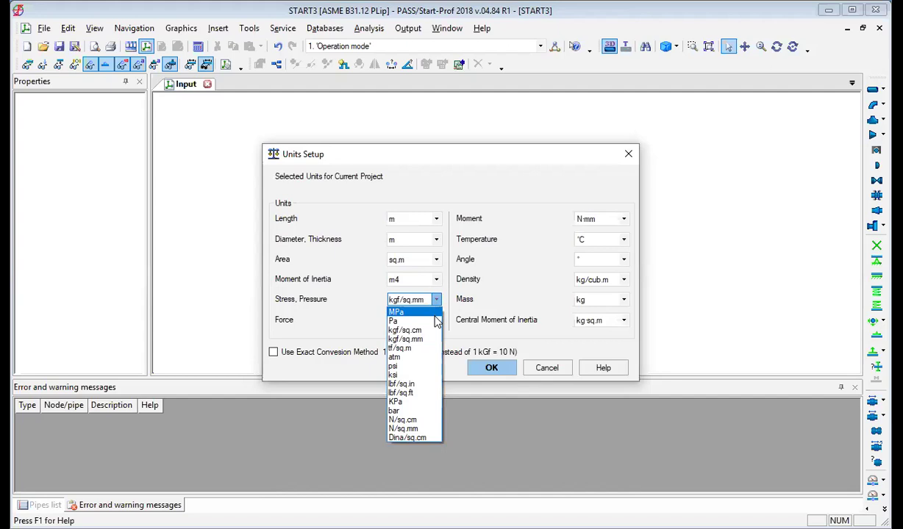
left_click(435, 322)
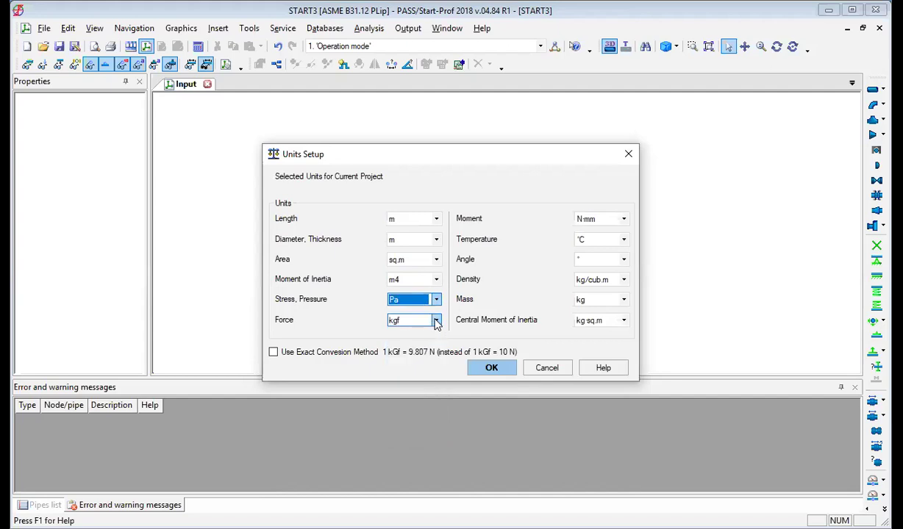
left_click(436, 321)
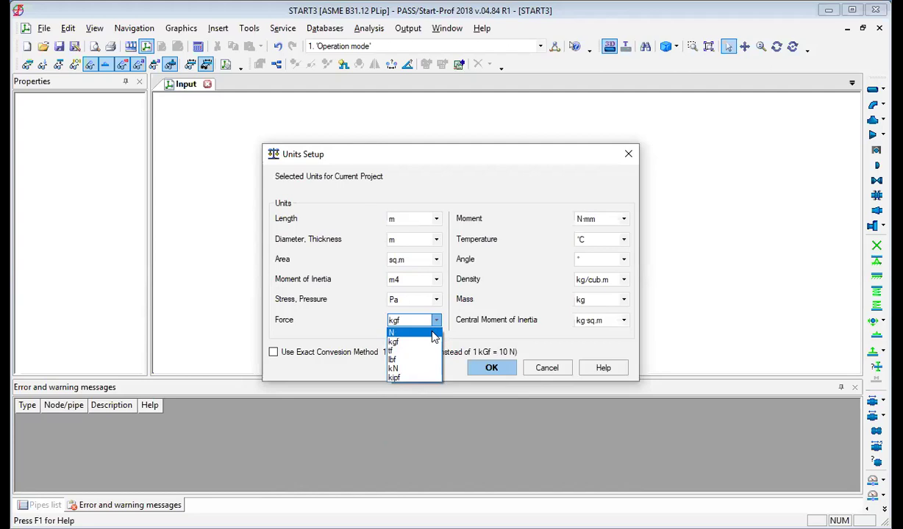
left_click(415, 333)
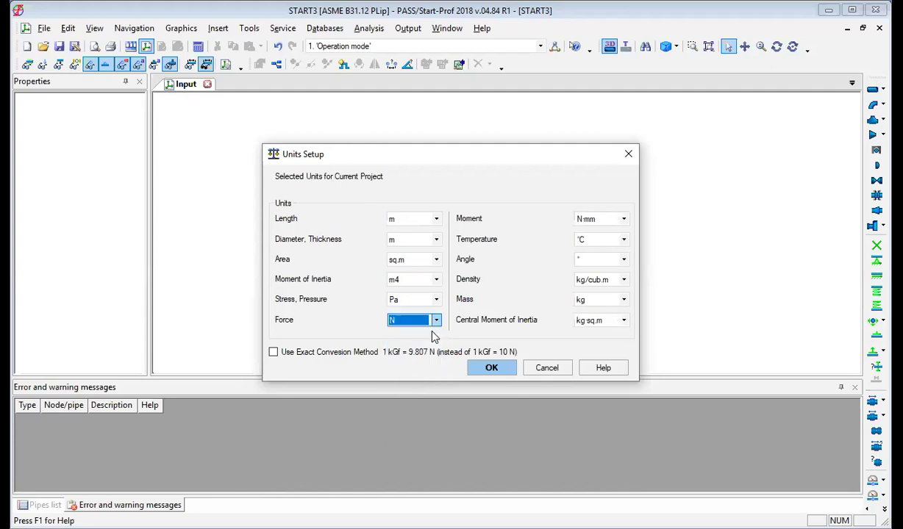
left_click(624, 219)
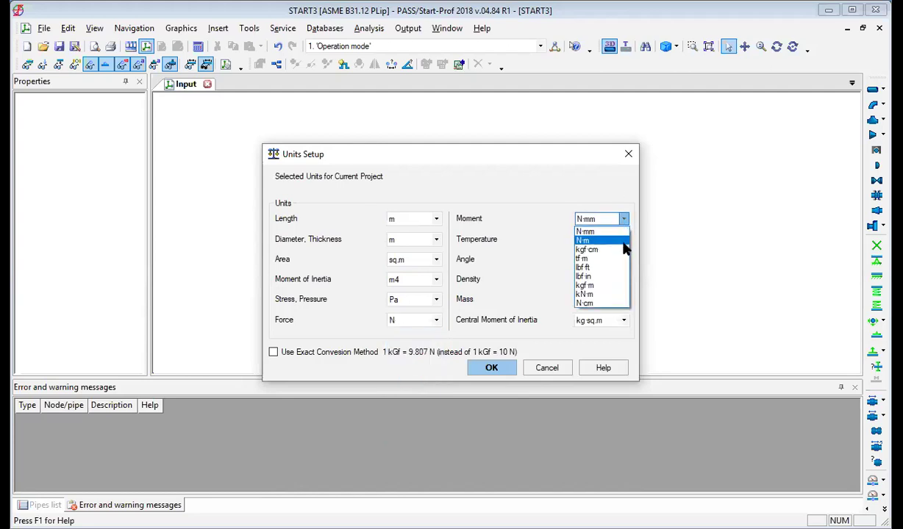
left_click(623, 243)
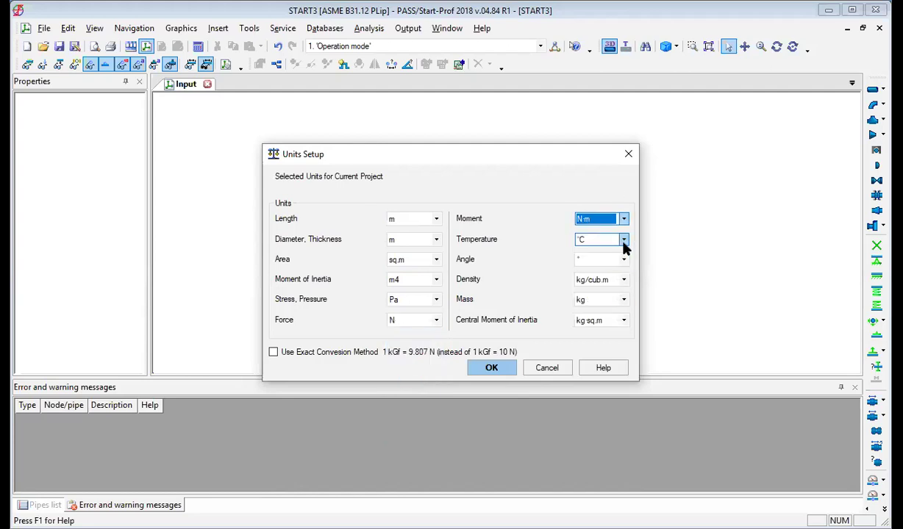
left_click(512, 373)
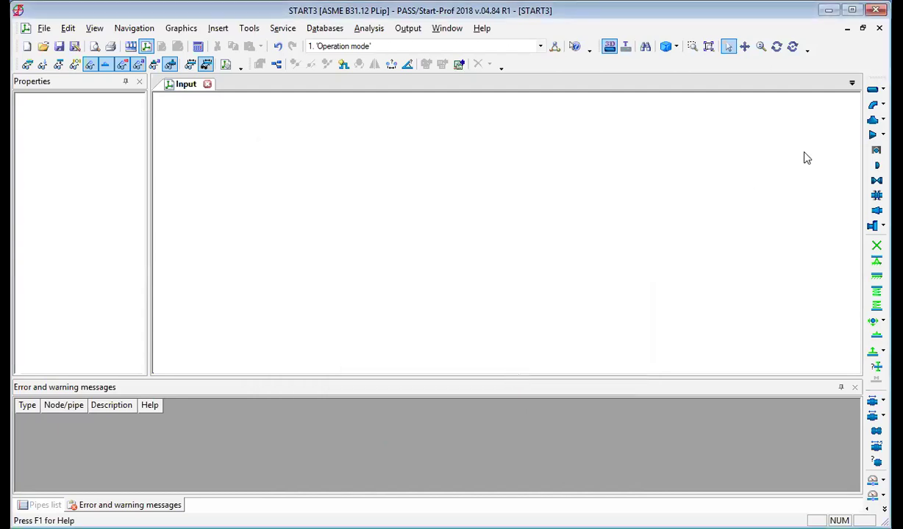
Create a pipe element from node 1 to node 2 with a DX projection of 50 m.
left_click(871, 92)
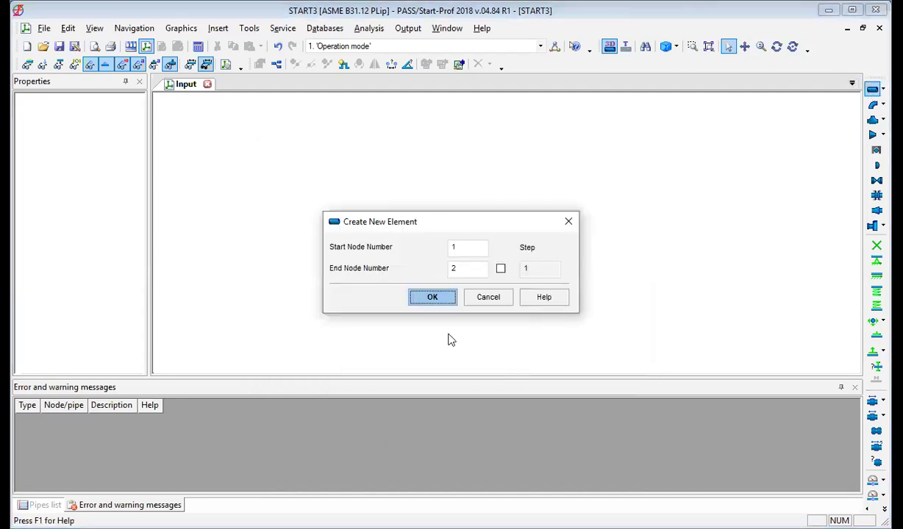
left_click(433, 298)
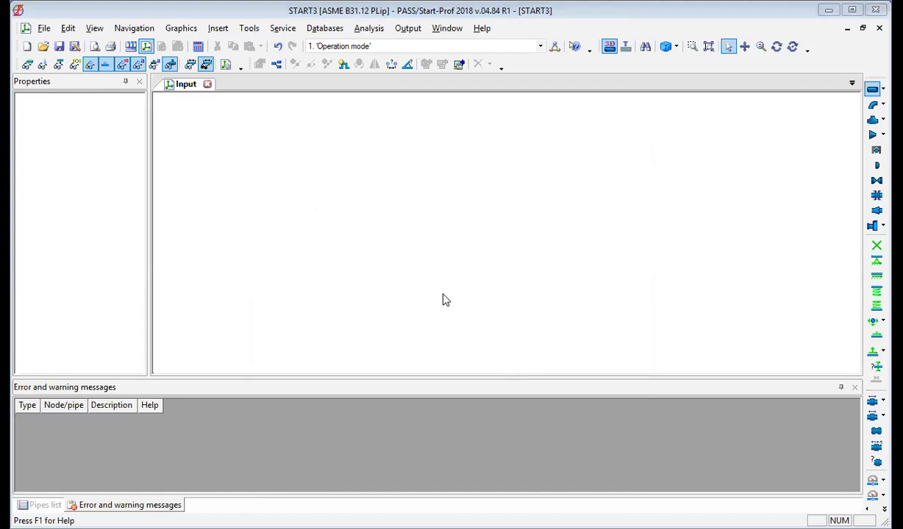
left_click(342, 166)
key("BackSpace")
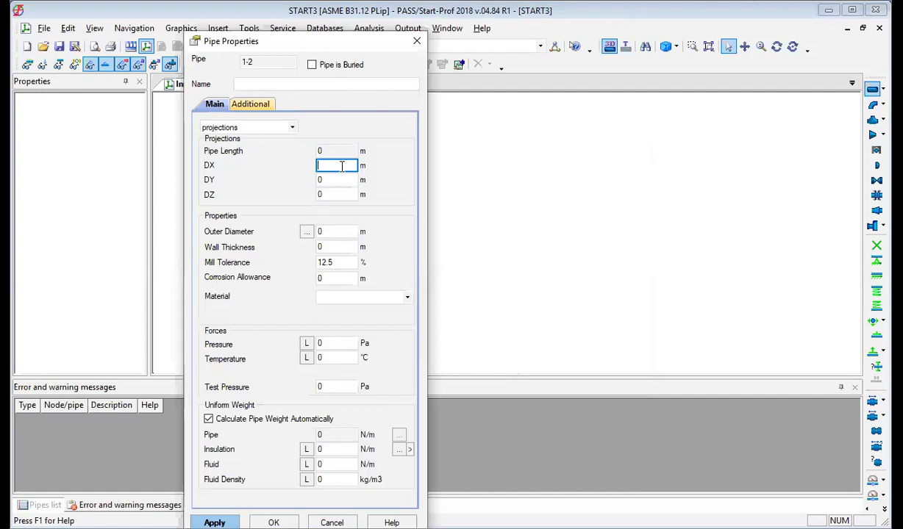
type("50")
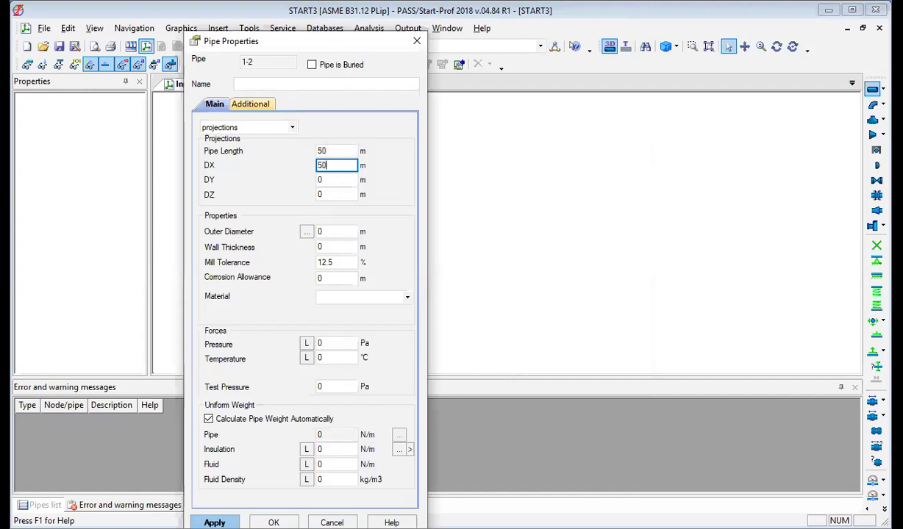
Set pipe 1-2's outer diameter to 0.5 m, wall thickness to 0.05 m and corrosion allowance to 0.001 m.
left_click(333, 231)
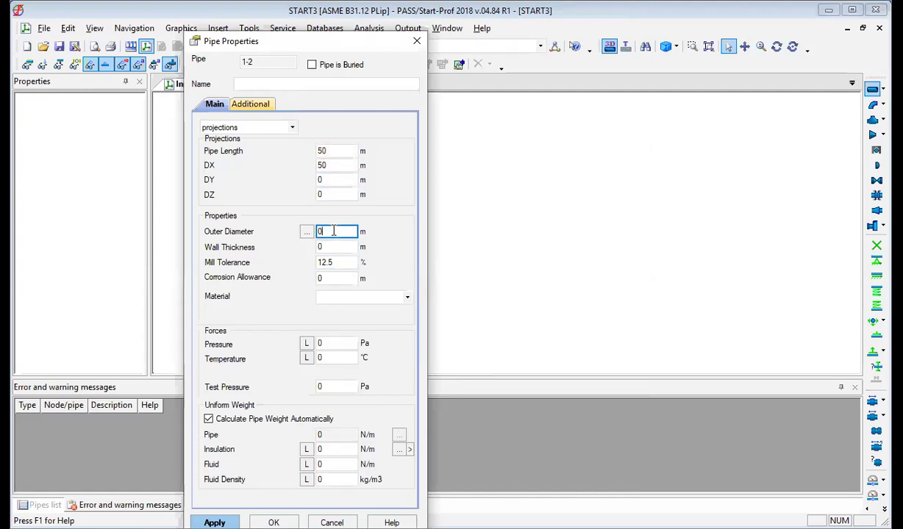
key("BackSpace")
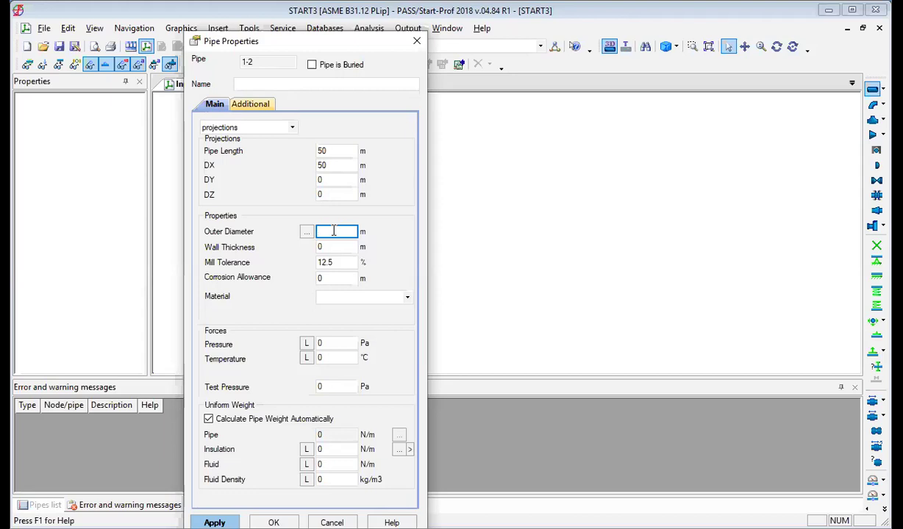
type(".5")
key("Tab")
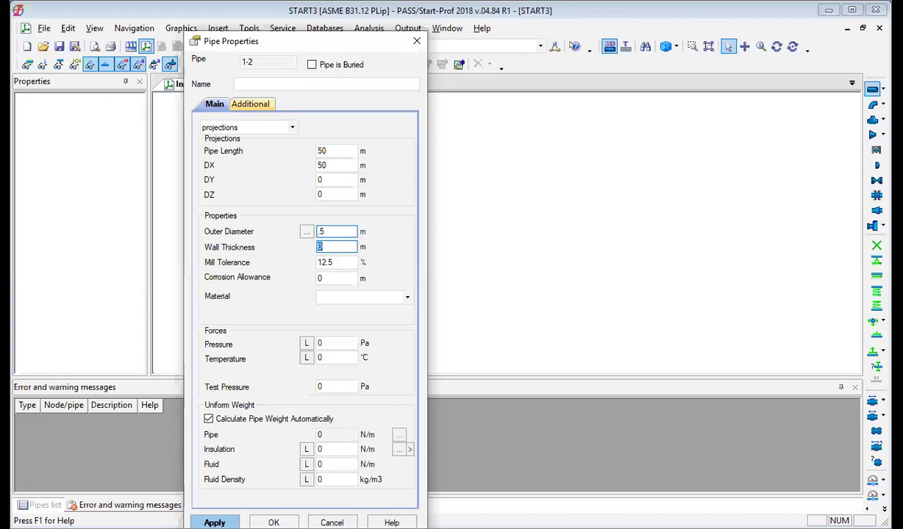
type(".05")
key("Tab")
key("Tab")
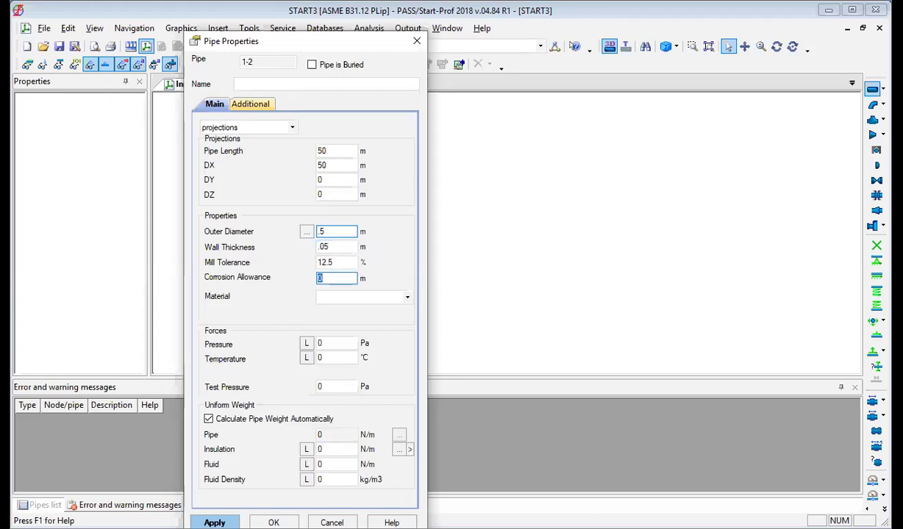
type(".001")
Set pipe 1-2's pressure to 1500 Pa, temperature to 23 °C and test pressure to 4500 Pa.
left_click(331, 343)
key("BackSpace")
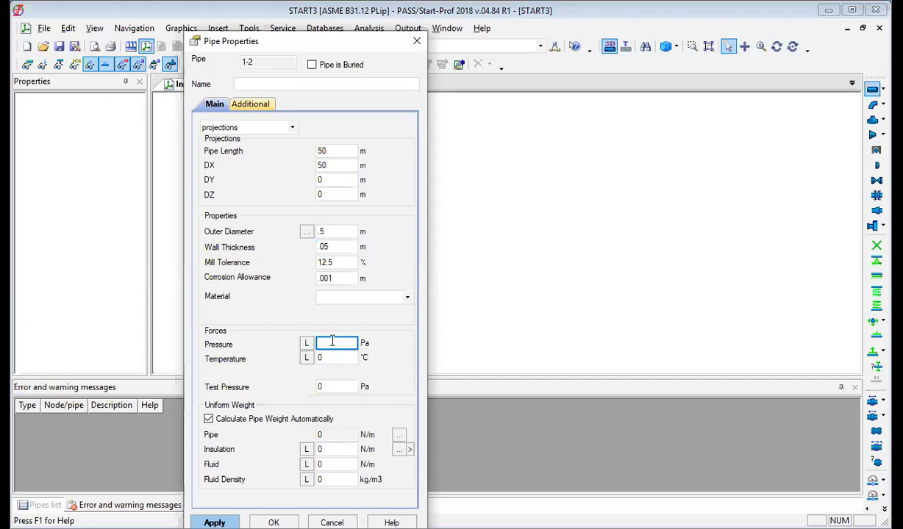
type("1500")
left_click(333, 360)
key("BackSpace")
type("23")
key("Tab")
type("4500")
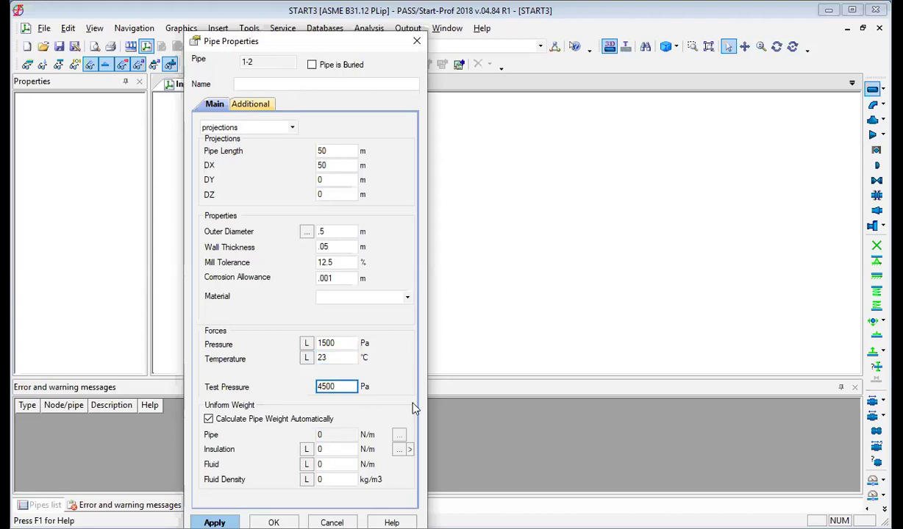
Assign the mineral wool mats + asbestos cement plaster (at air) insulation to pipe 1-2 and set the fluid density to 1000 kg/m3.
left_click(398, 450)
left_click(449, 322)
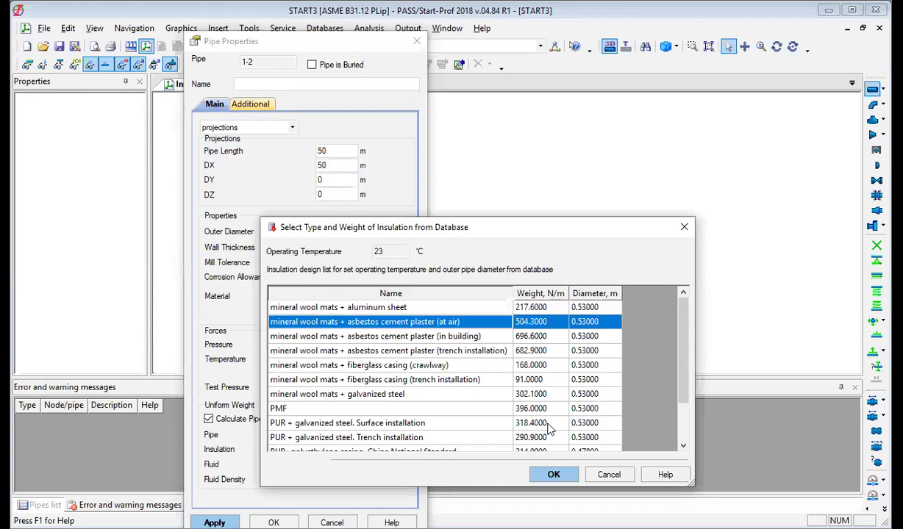
left_click(553, 474)
left_click(336, 479)
key("BackSpace")
type("1000")
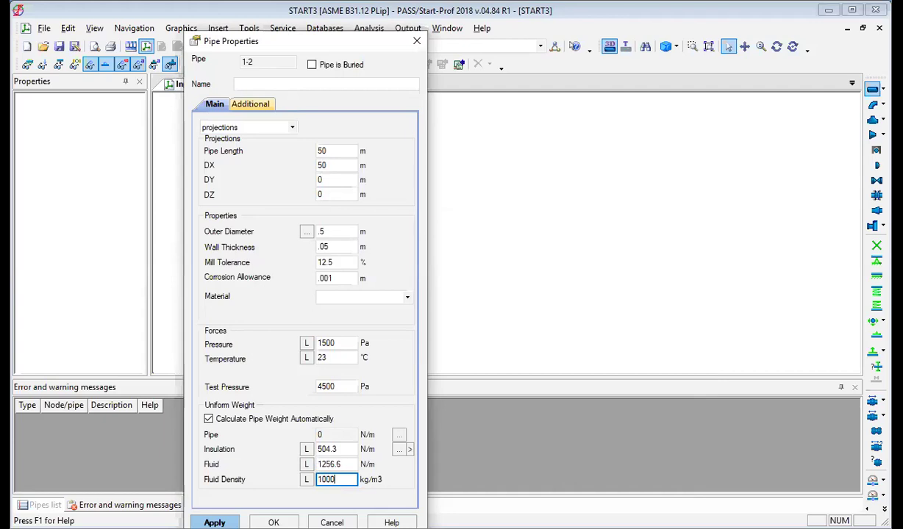
Assign material A135 B to pipe 1-2 and apply its properties without adding a further element.
left_click(213, 521)
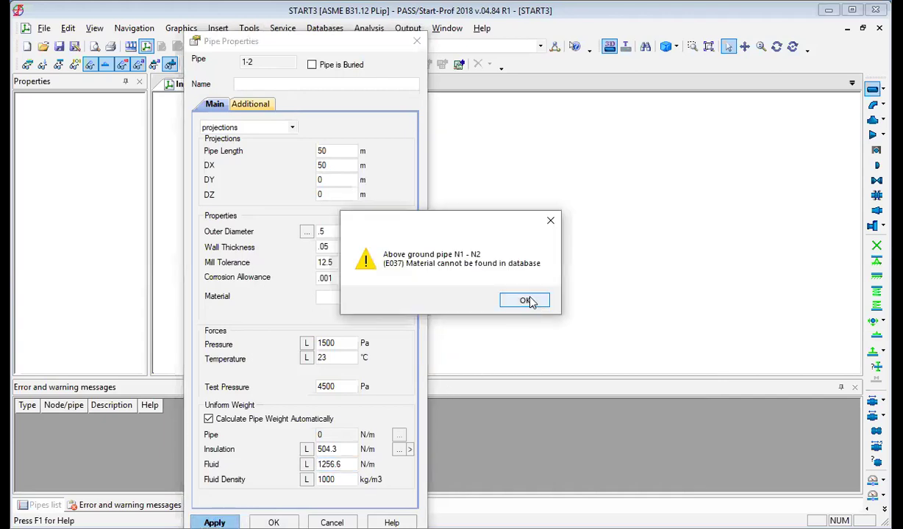
left_click(526, 301)
left_click(407, 297)
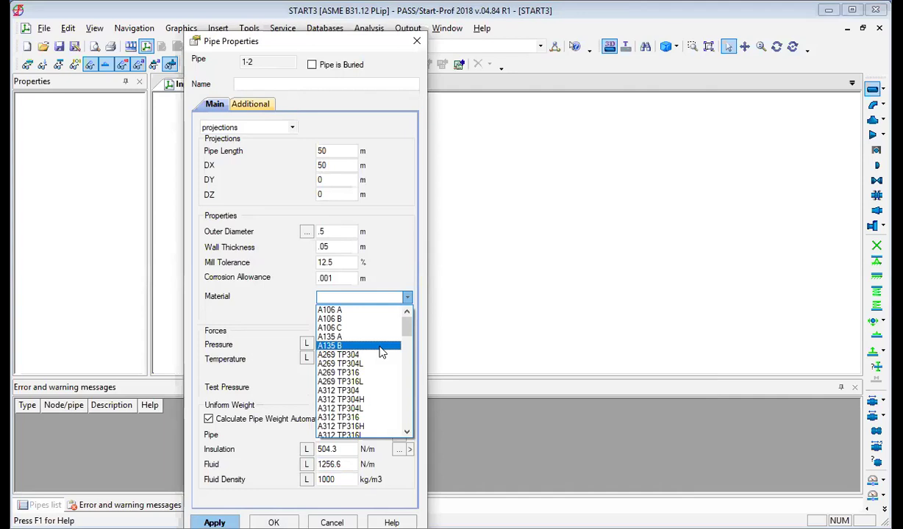
left_click(364, 344)
left_click(224, 516)
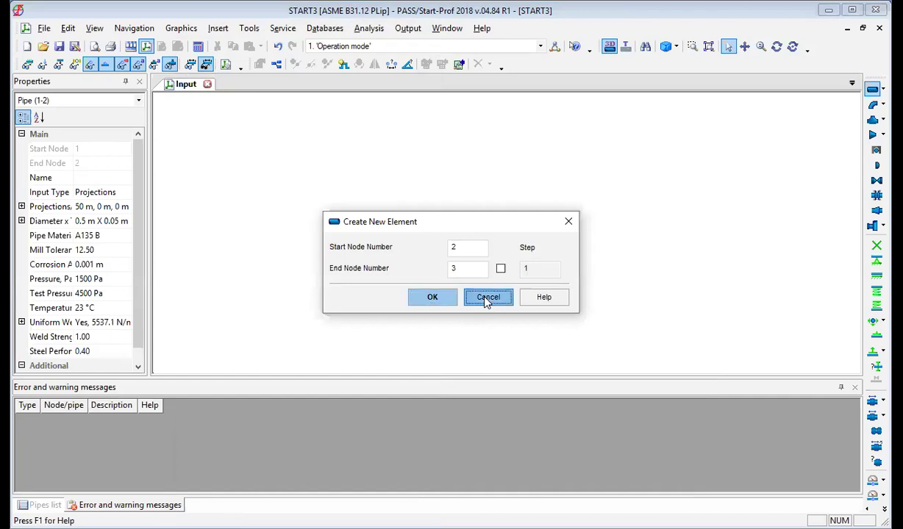
left_click(486, 300)
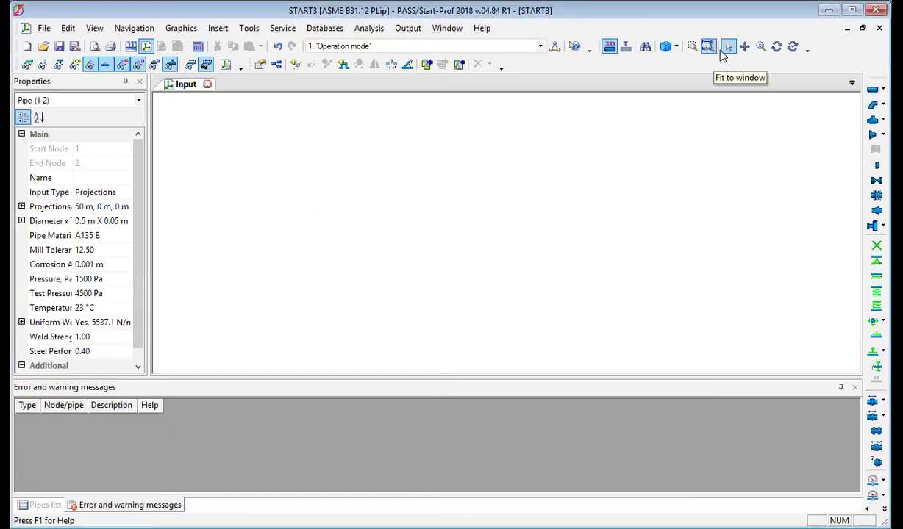
Create a pipe element from node 2 to node 3 with a DX projection of 10 m.
left_click(873, 89)
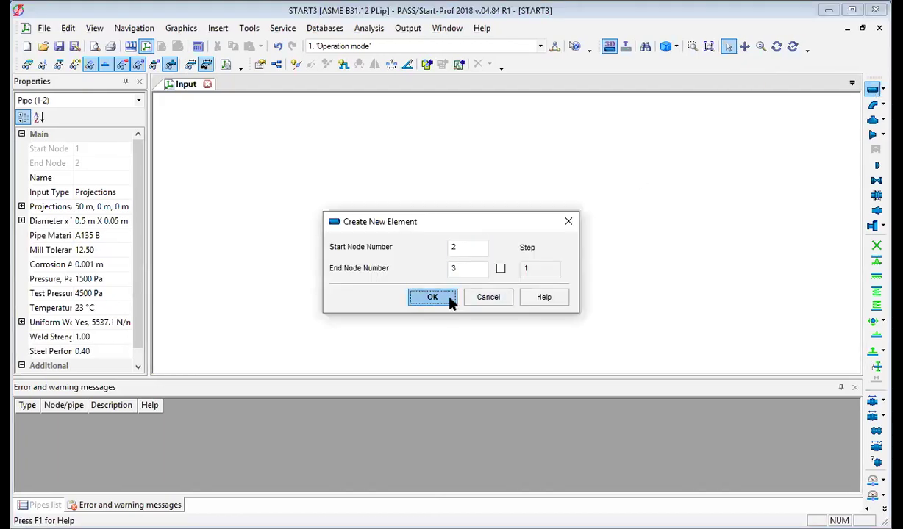
left_click(432, 297)
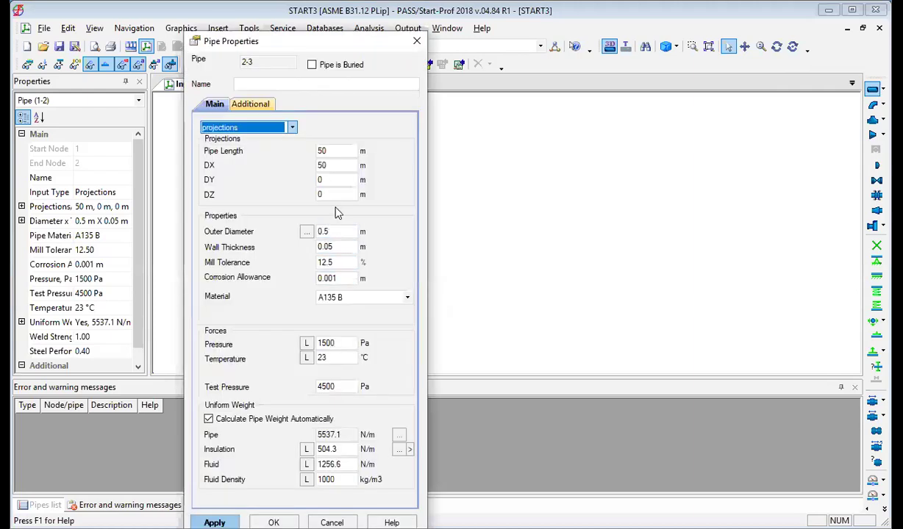
left_click(338, 165)
key("BackSpace")
key("BackSpace")
type("10")
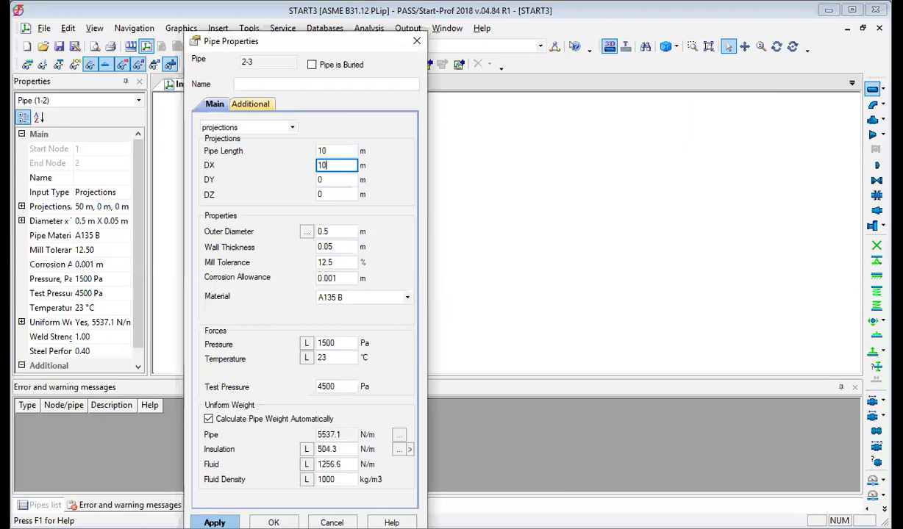
Set pipe 2-3's outer diameter to 1 m and apply its properties without adding a further element.
left_click(347, 230)
key("BackSpace")
key("BackSpace")
key("BackSpace")
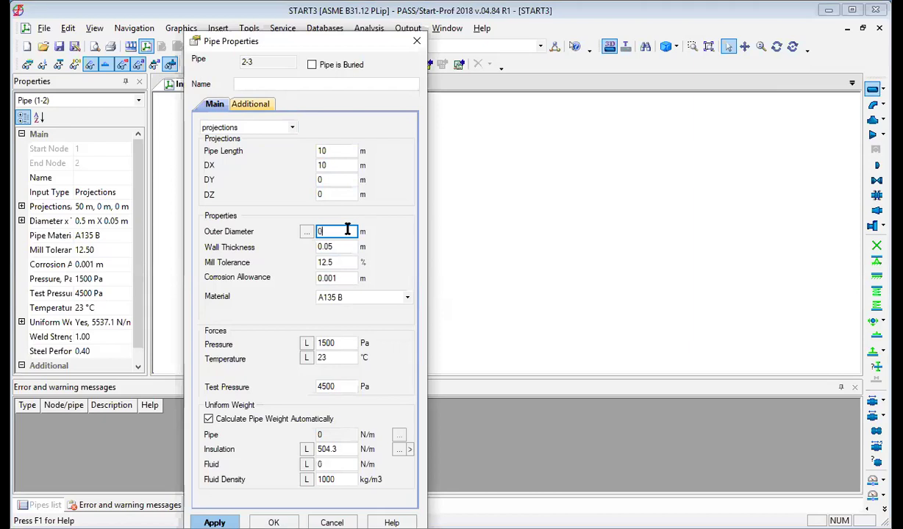
type("1")
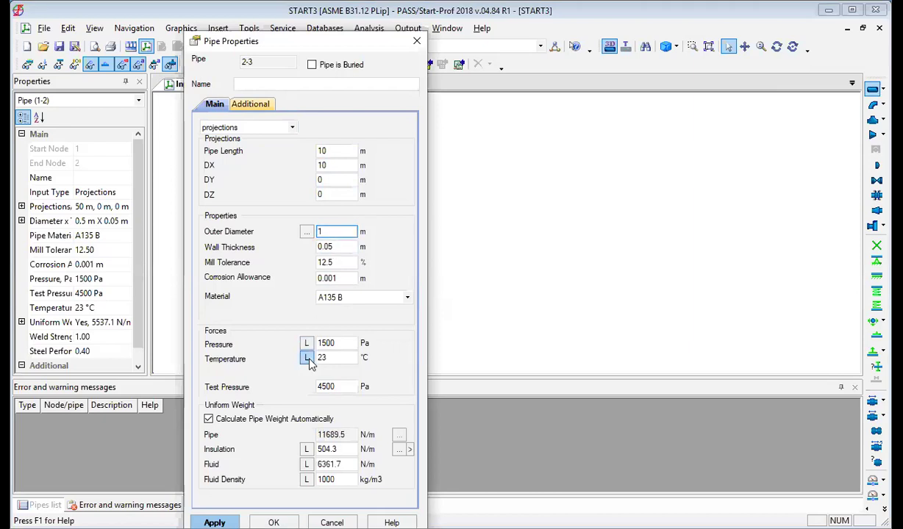
left_click(215, 517)
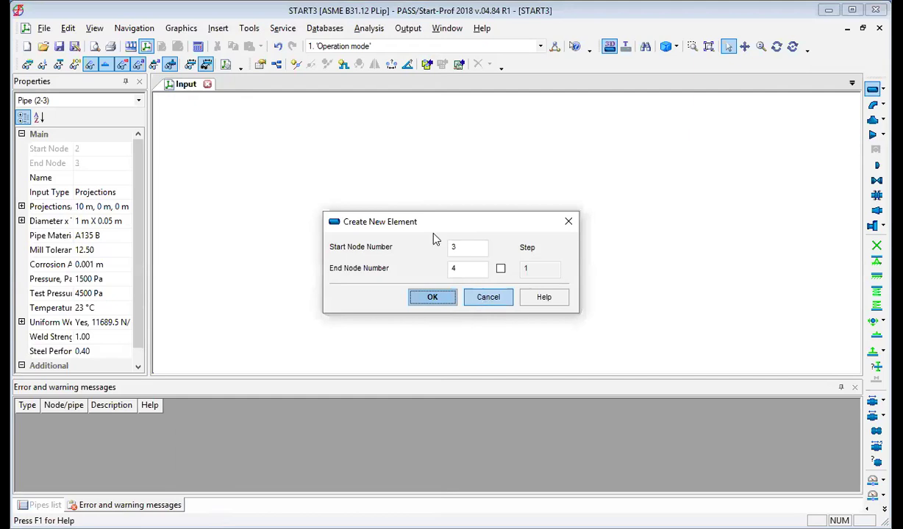
left_click(510, 303)
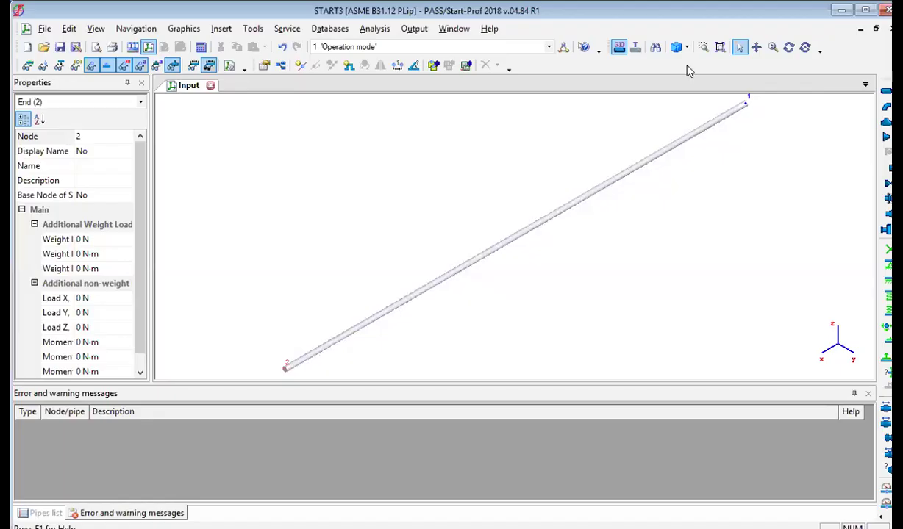
Insert new node 3 at the middle of the 50 m pipe 1-2.
left_click(300, 64)
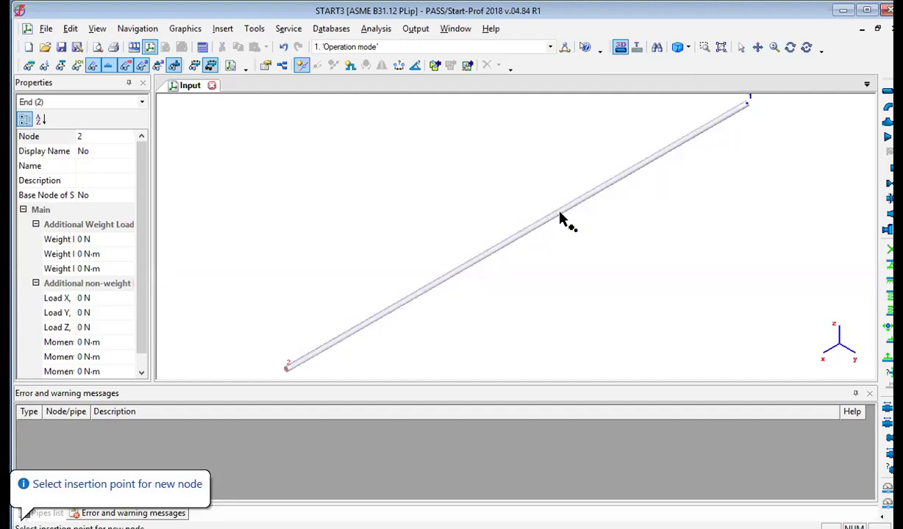
left_click(551, 221)
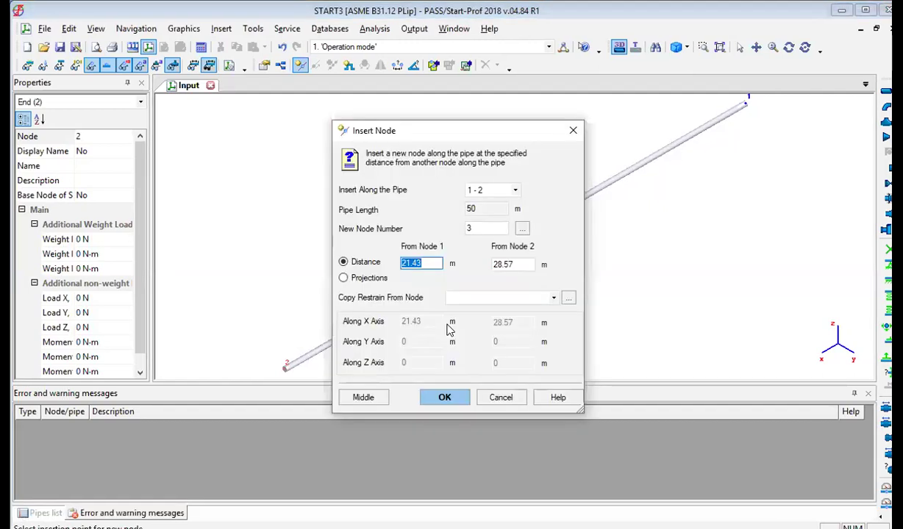
left_click(362, 397)
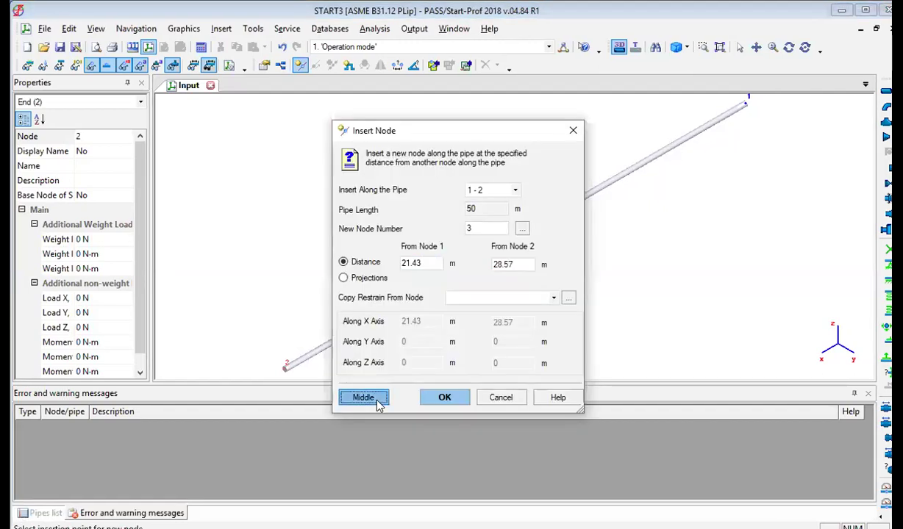
left_click(443, 396)
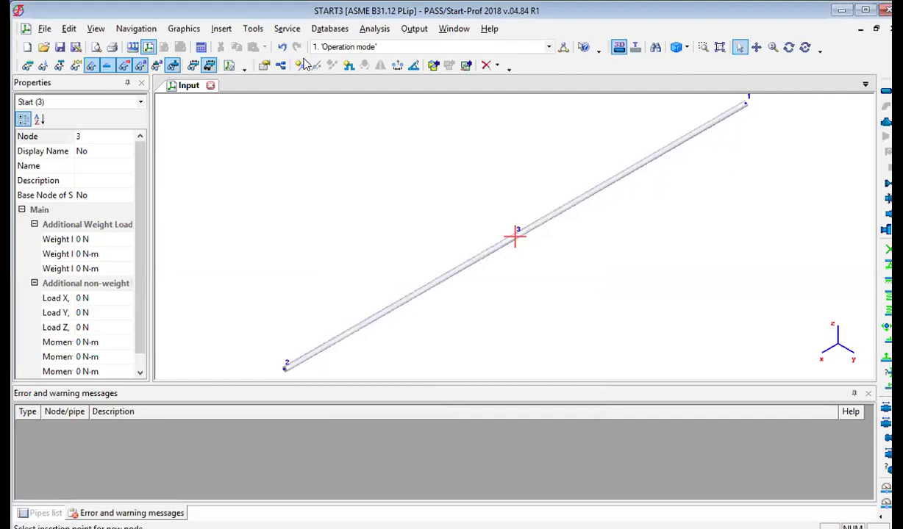
Insert a U-shaped pipe loop at node 3 with a length of 2 m and a leg rotation angle of 90° around the local Z axis.
left_click(348, 66)
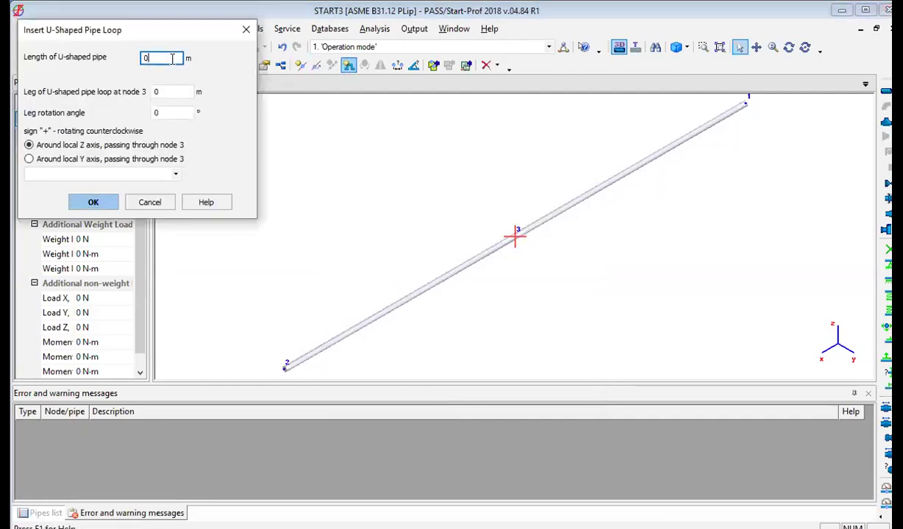
type("2")
key("Tab")
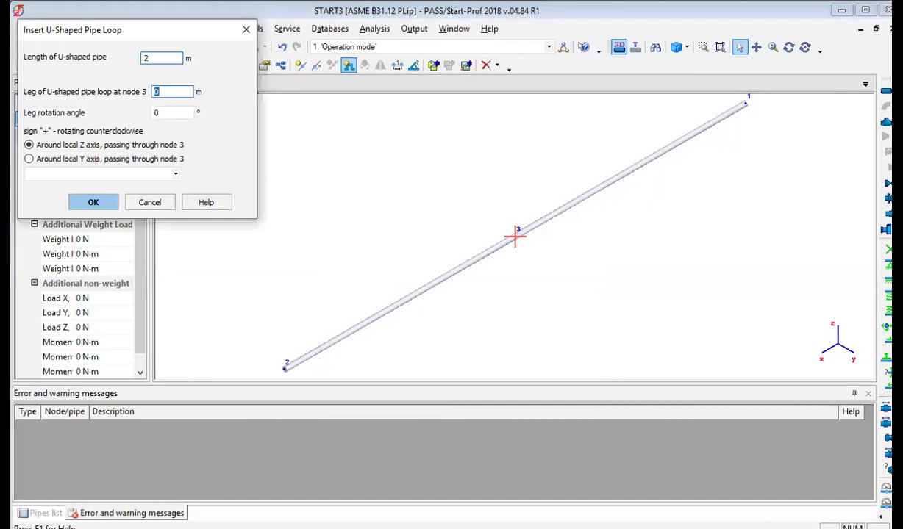
key("Tab")
type("90")
key("Return")
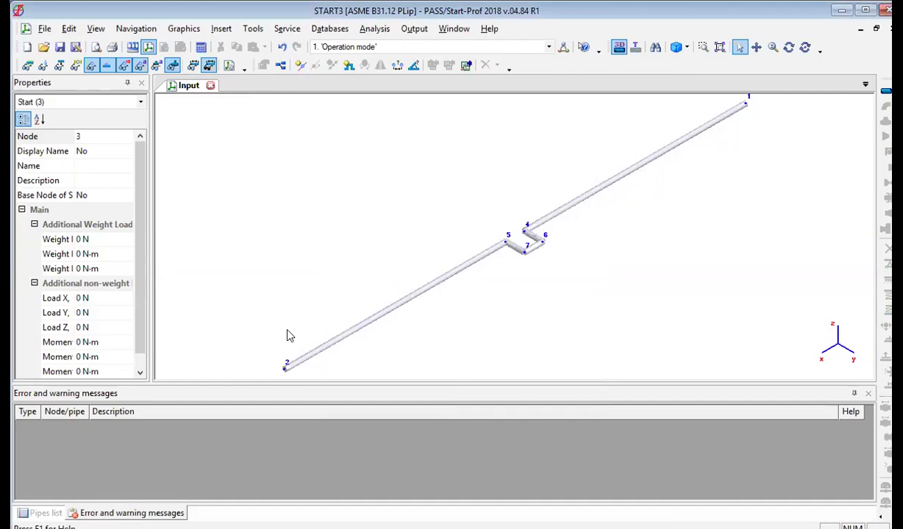
Add fixed anchors at the pipeline's end nodes 2 and 1.
left_click(284, 370)
left_click(286, 372)
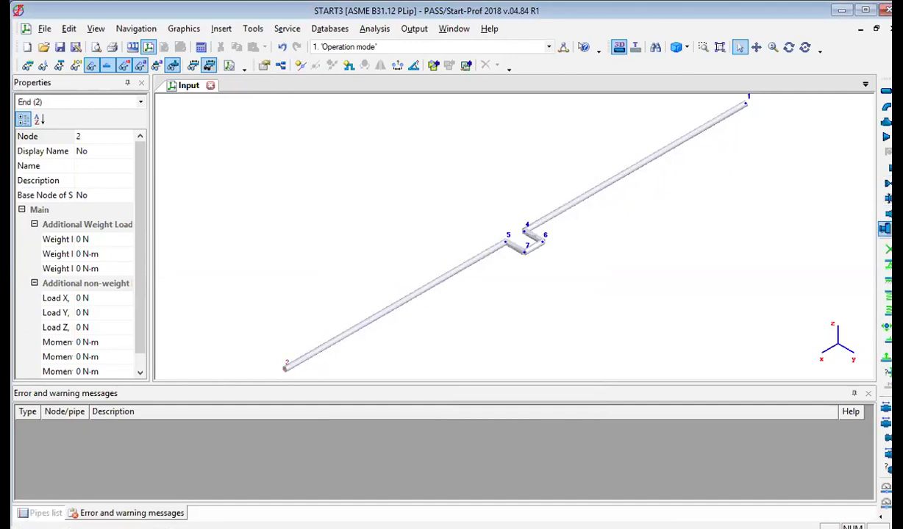
left_click(886, 250)
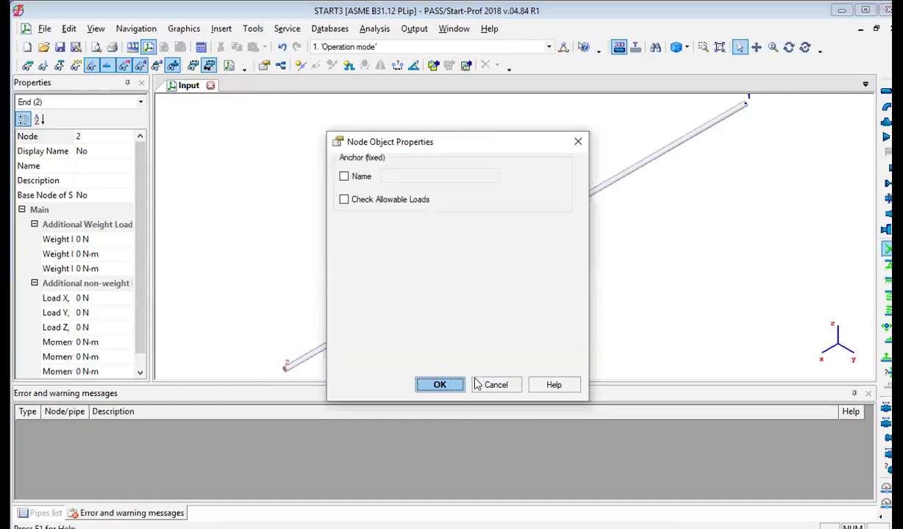
left_click(454, 386)
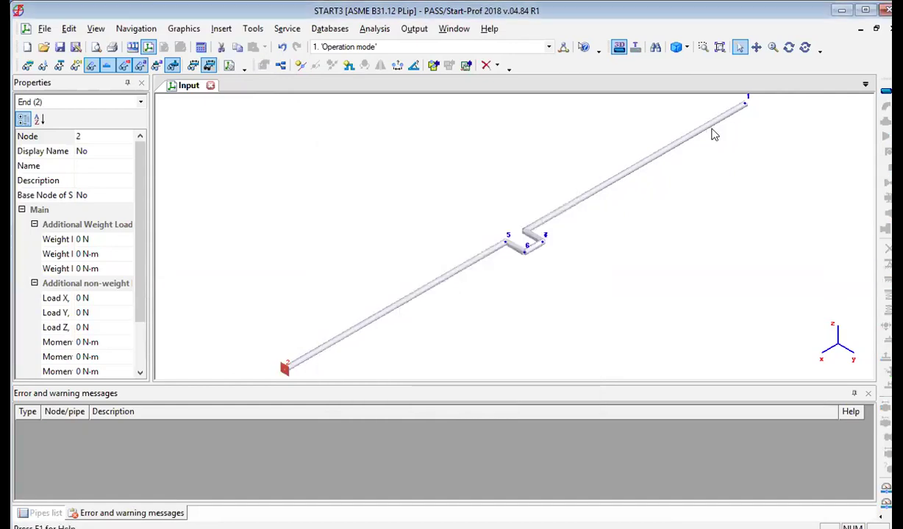
left_click(745, 106)
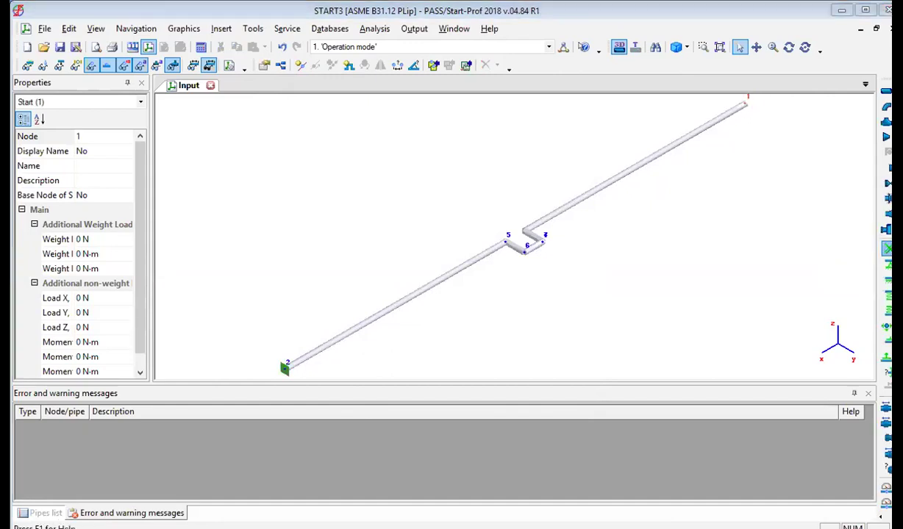
left_click(886, 249)
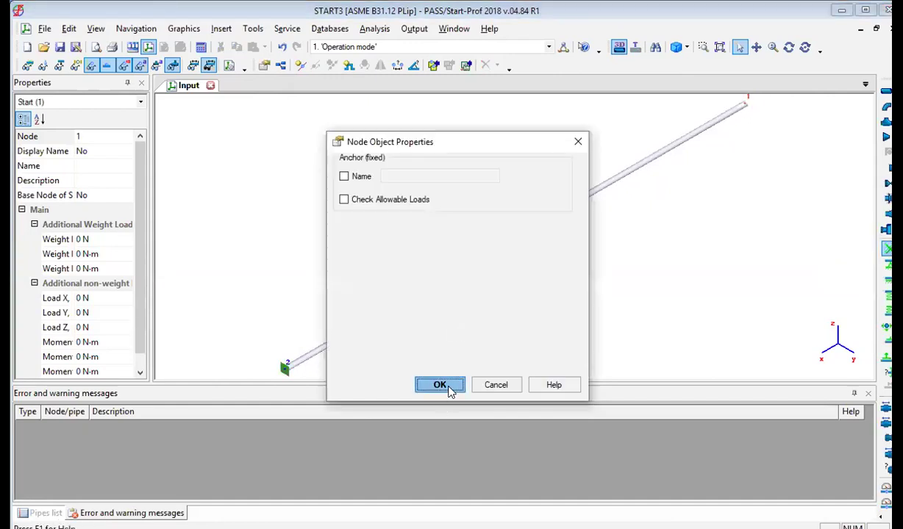
left_click(448, 388)
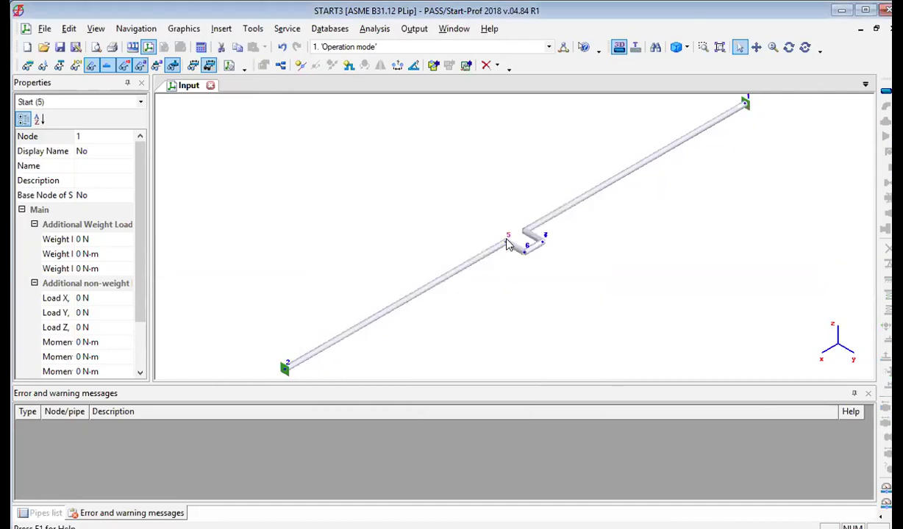
Insert a forged elbow with a Short radius at loop node 5, taking its properties from the matching pipe.
left_click(506, 242)
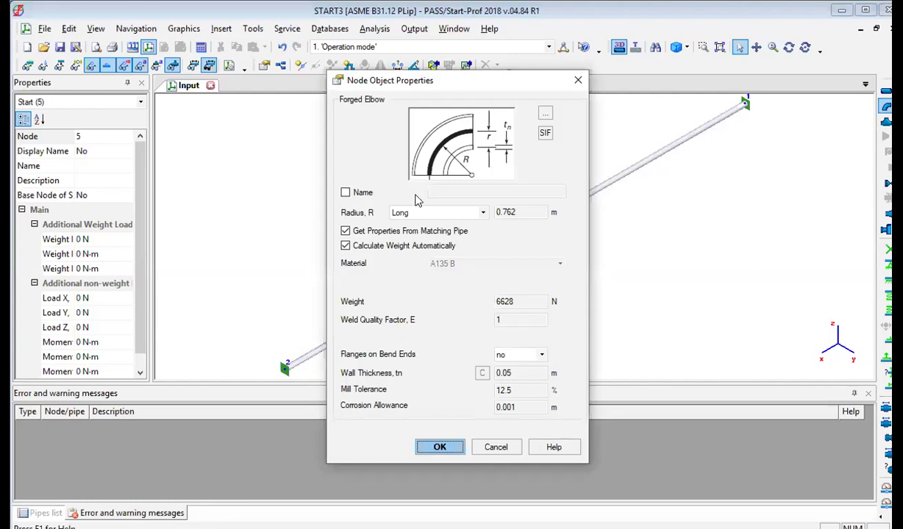
left_click(438, 212)
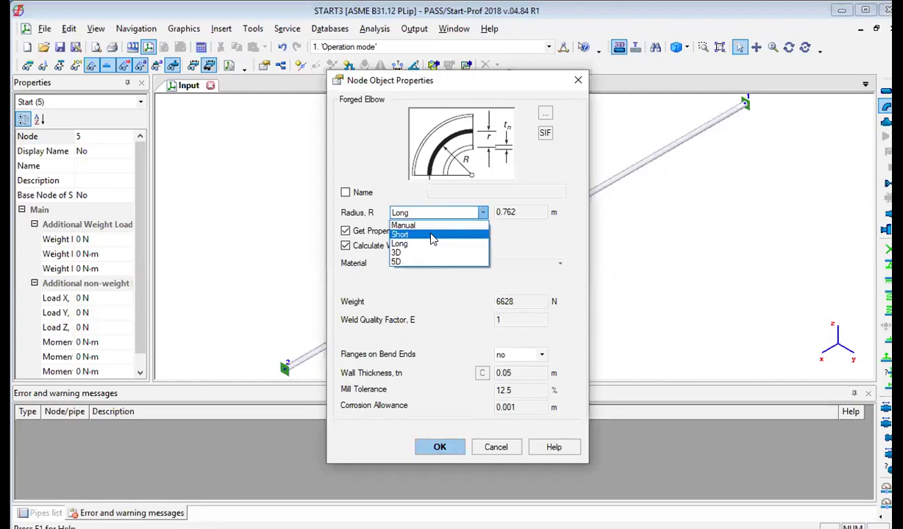
left_click(415, 245)
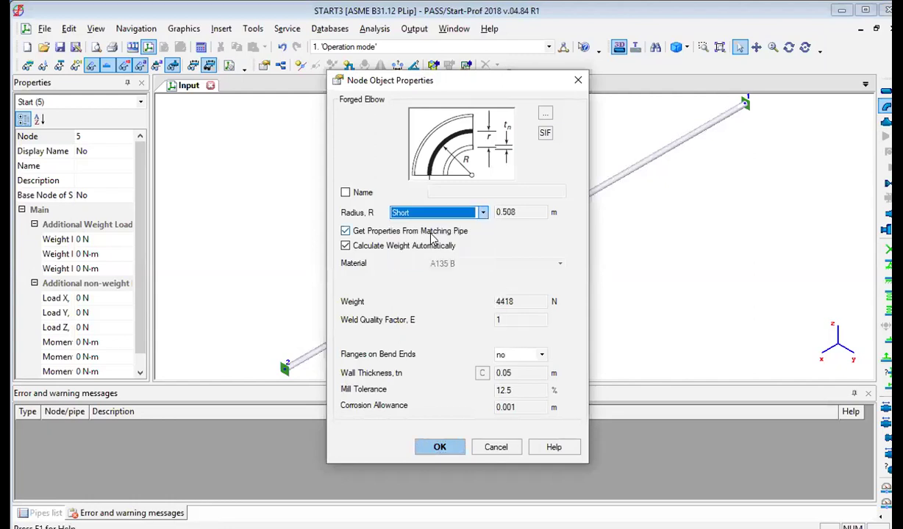
left_click(443, 449)
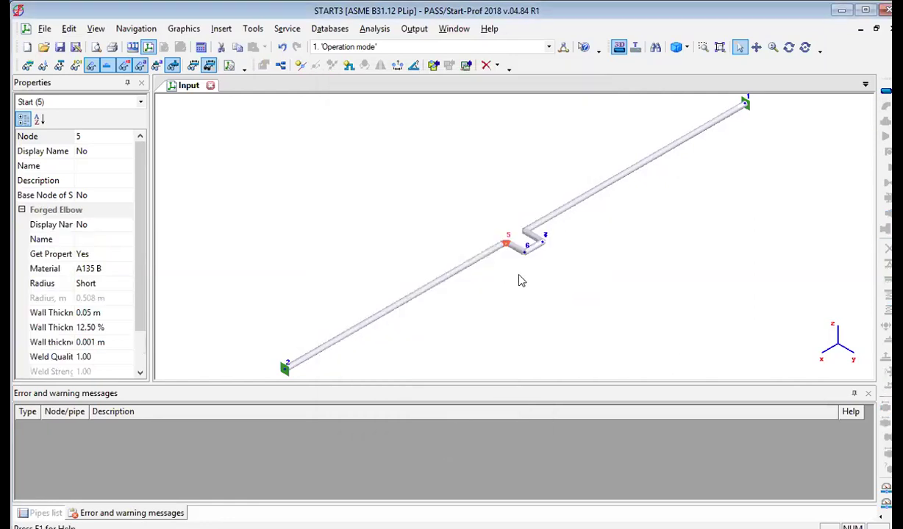
Copy the forged elbow from node 5 to the loop's remaining corner nodes 6, 7 and 4.
key("ctrl+c")
left_click(527, 256)
left_click(541, 244)
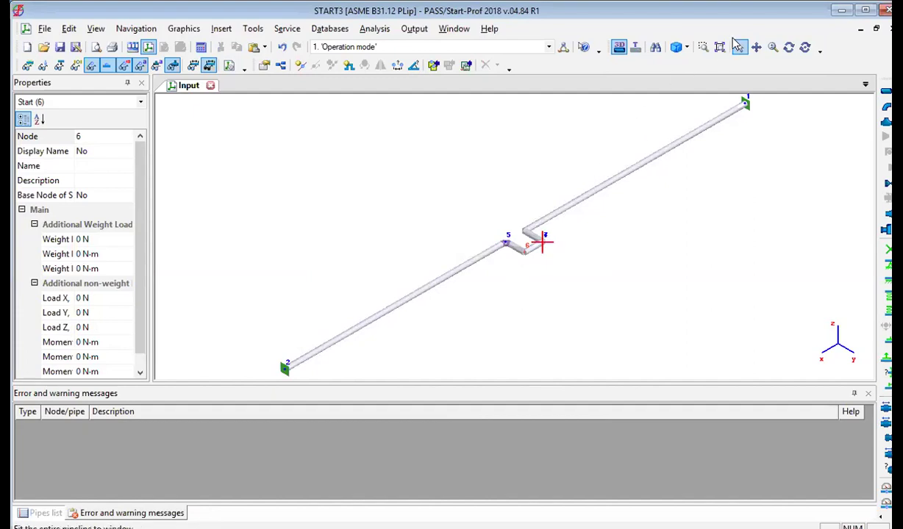
left_click(702, 46)
left_click_drag(477, 216, 595, 291)
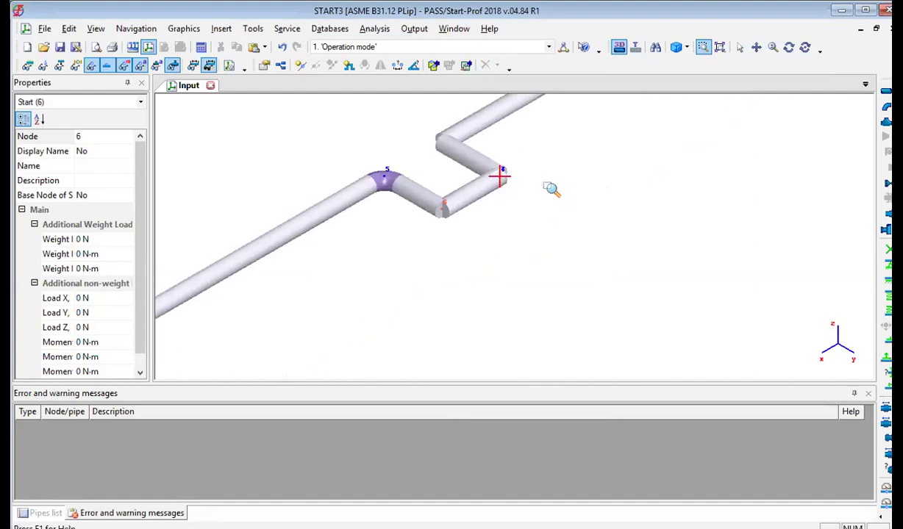
key("ctrl+v")
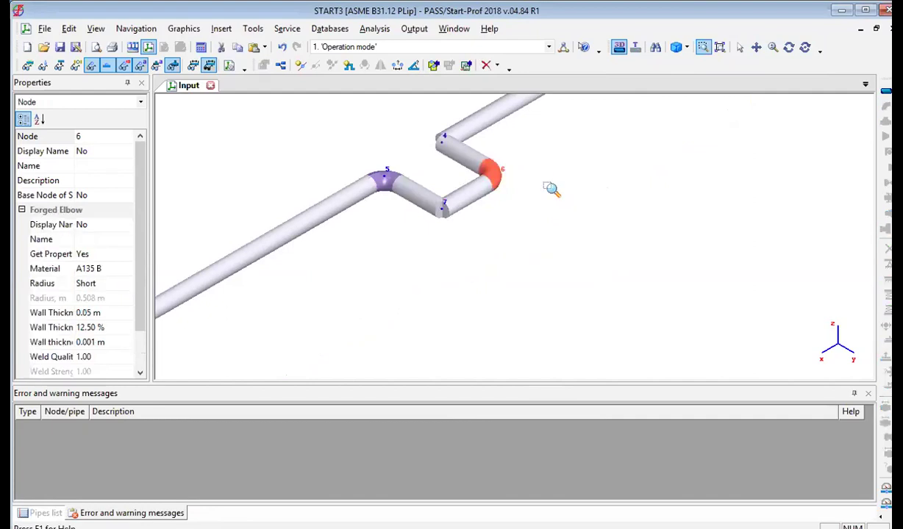
left_click(740, 47)
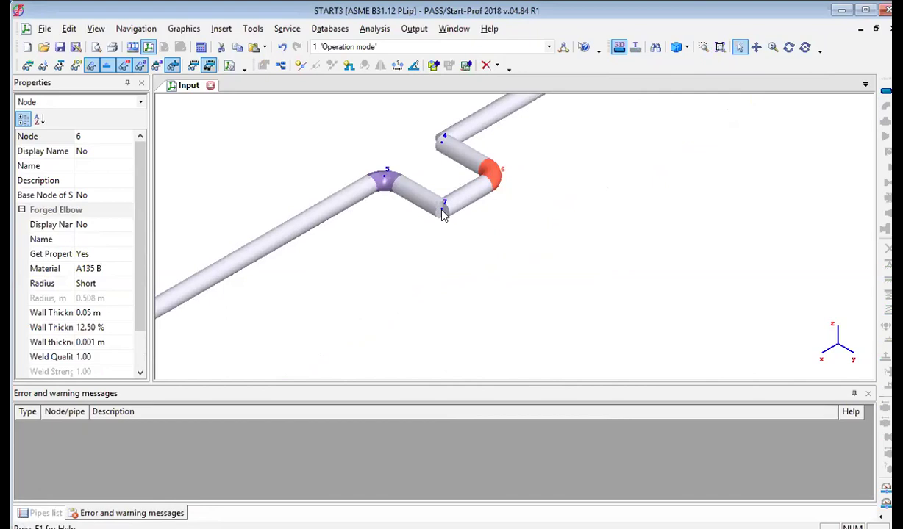
left_click(442, 210)
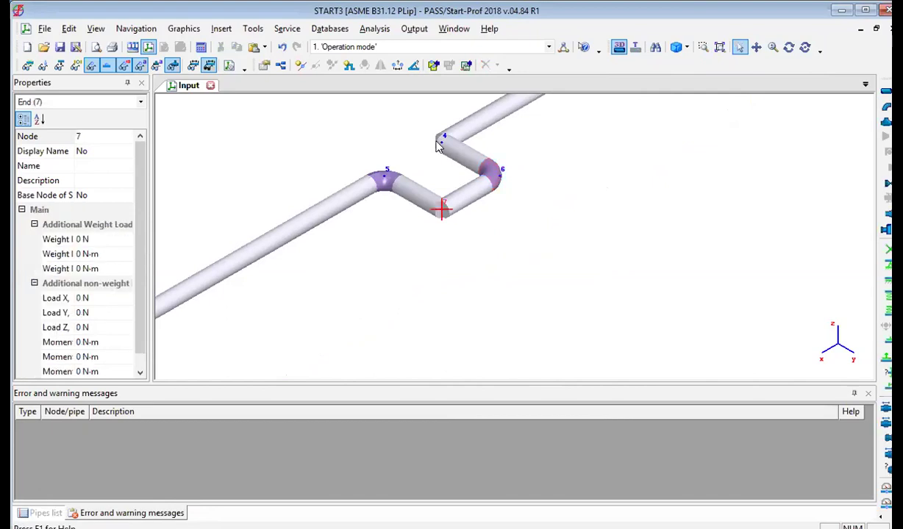
key("ctrl+v")
left_click(440, 146)
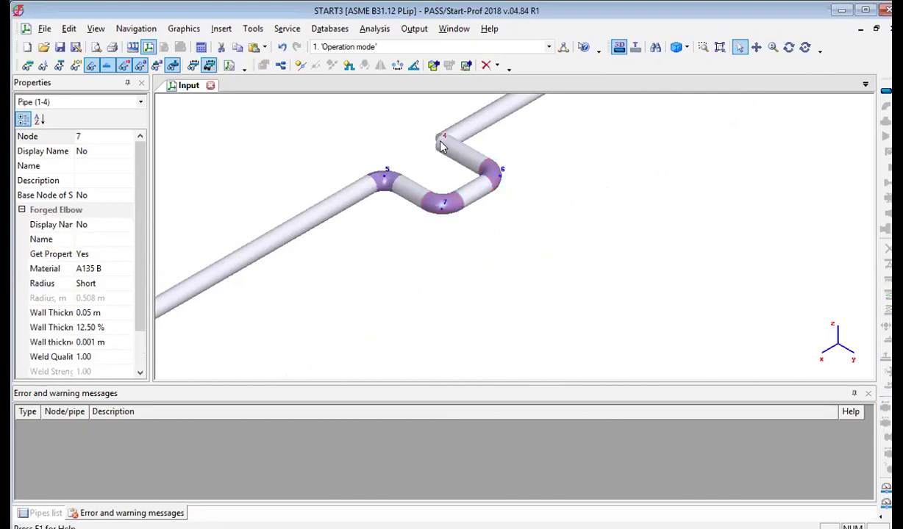
left_click(440, 146)
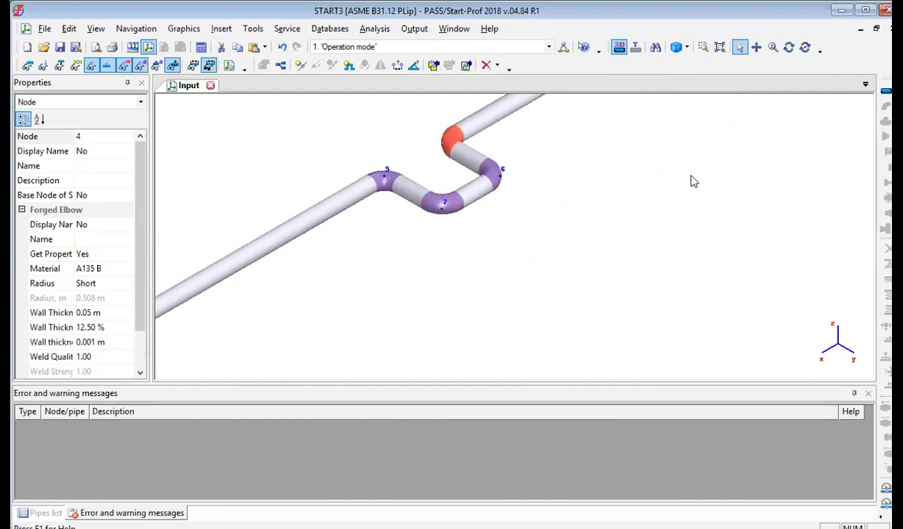
Split pipe 5-2 into 4 parts with a Resting Support in each new node, numbering from node 8.
left_click(713, 50)
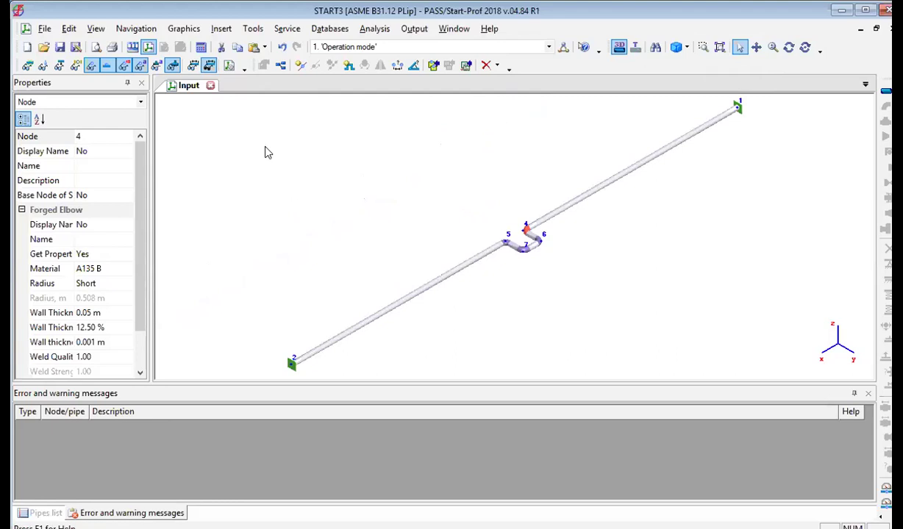
left_click(413, 298)
right_click(412, 298)
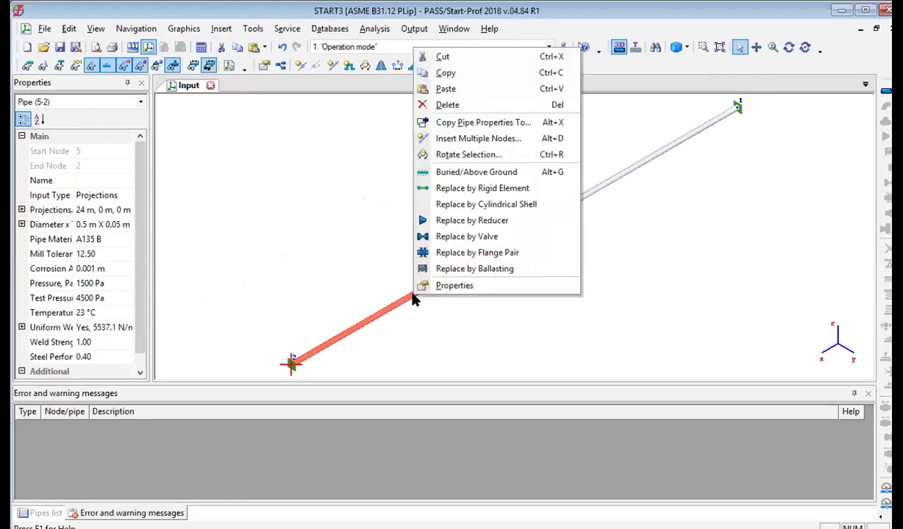
left_click(491, 140)
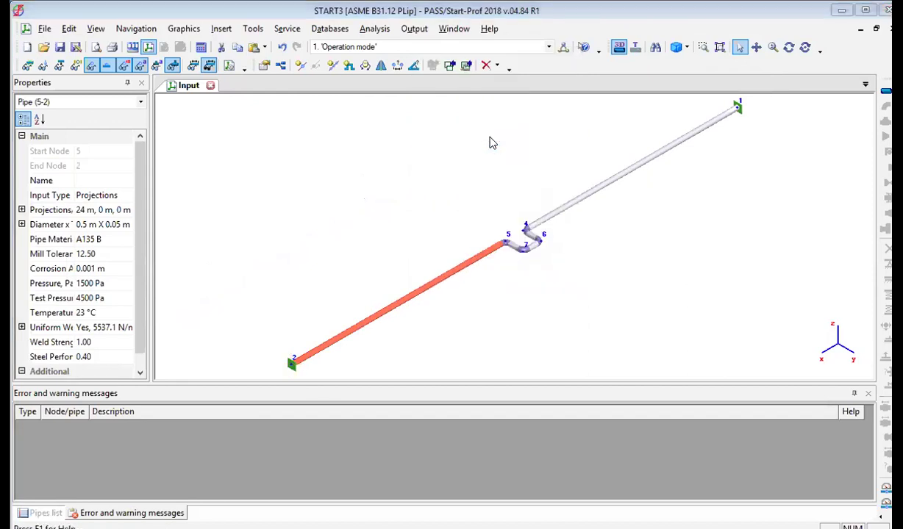
left_click(580, 232)
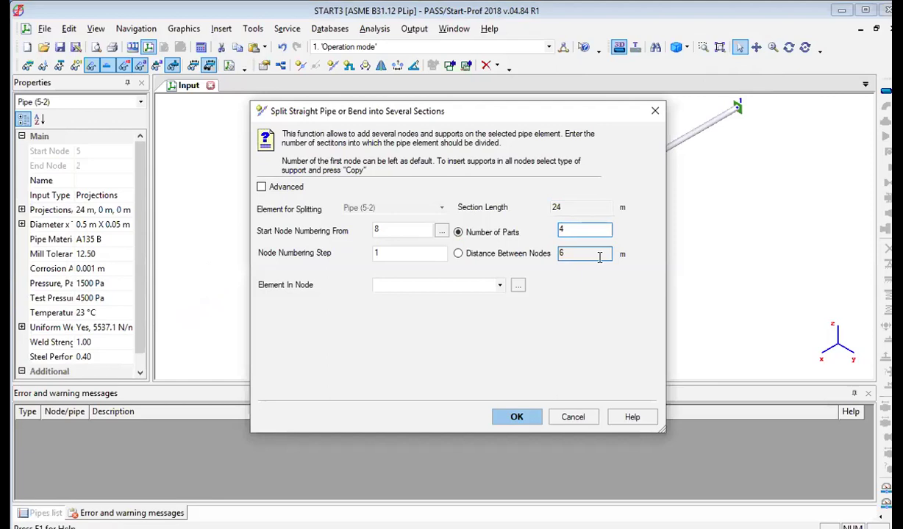
left_click(499, 285)
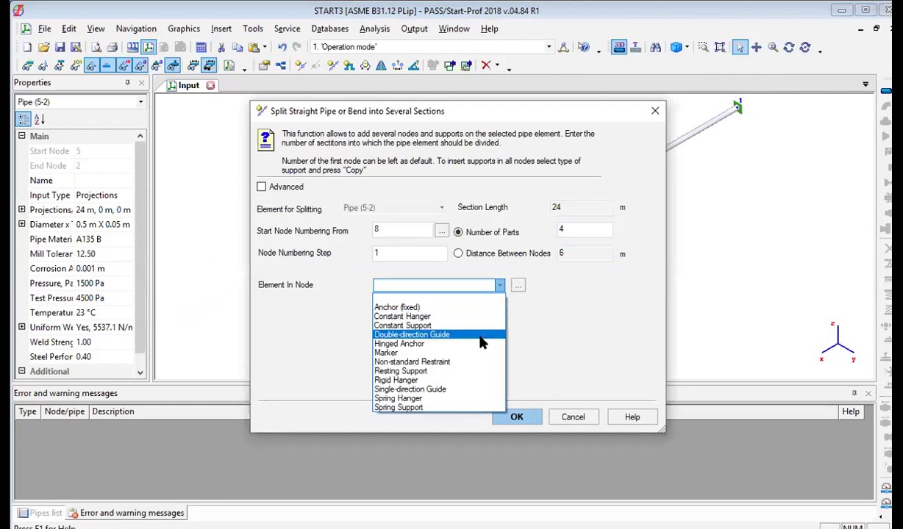
left_click(484, 372)
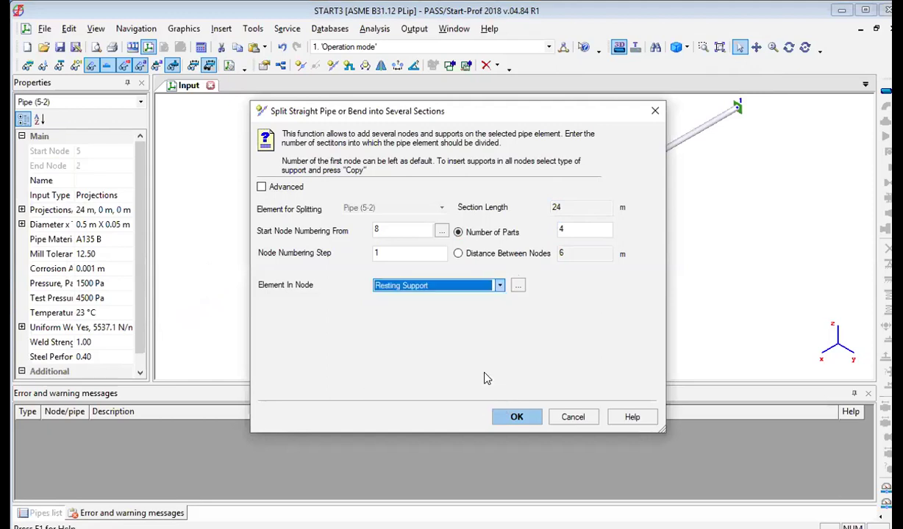
left_click(516, 418)
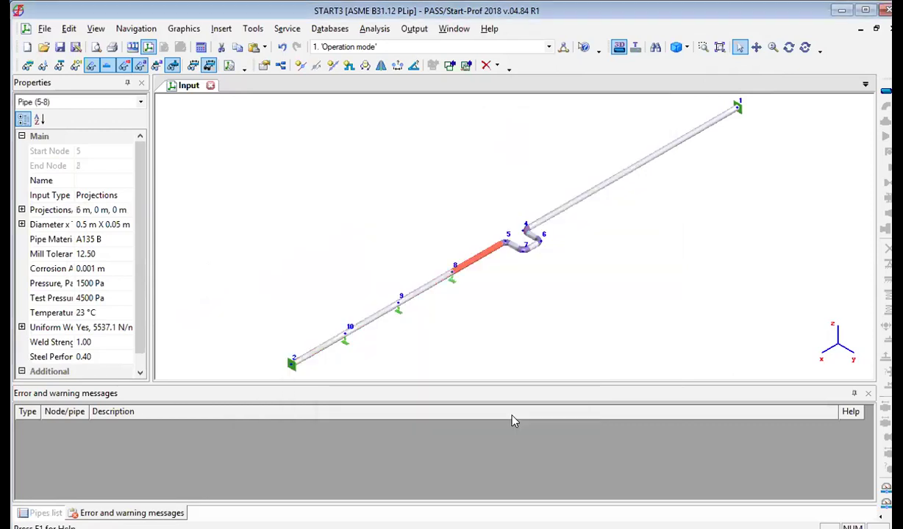
Split pipe 1-4 into 4 parts with a Resting Support in each new node, numbering from node 11.
left_click(604, 189)
right_click(605, 189)
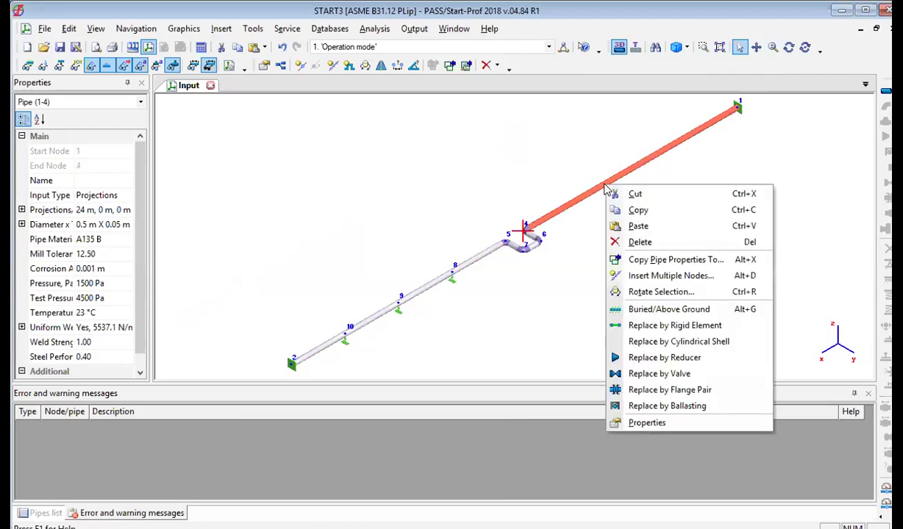
left_click(680, 278)
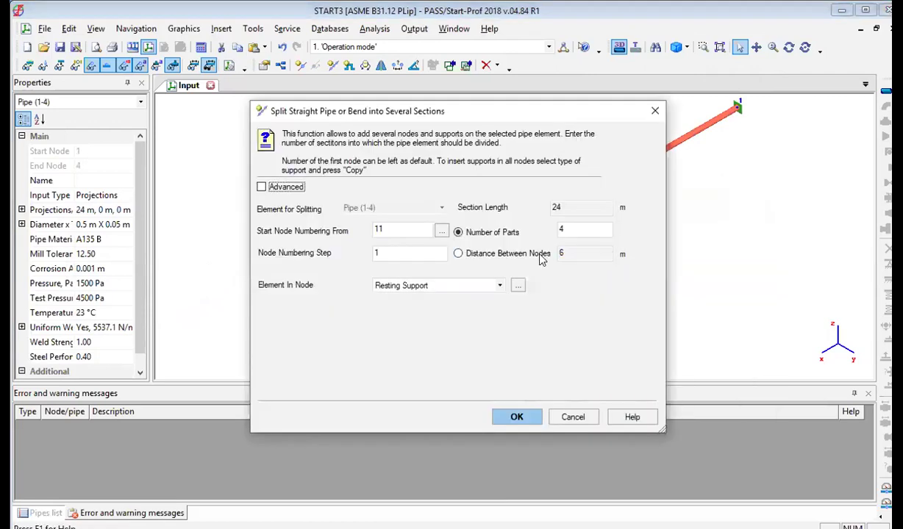
left_click(529, 423)
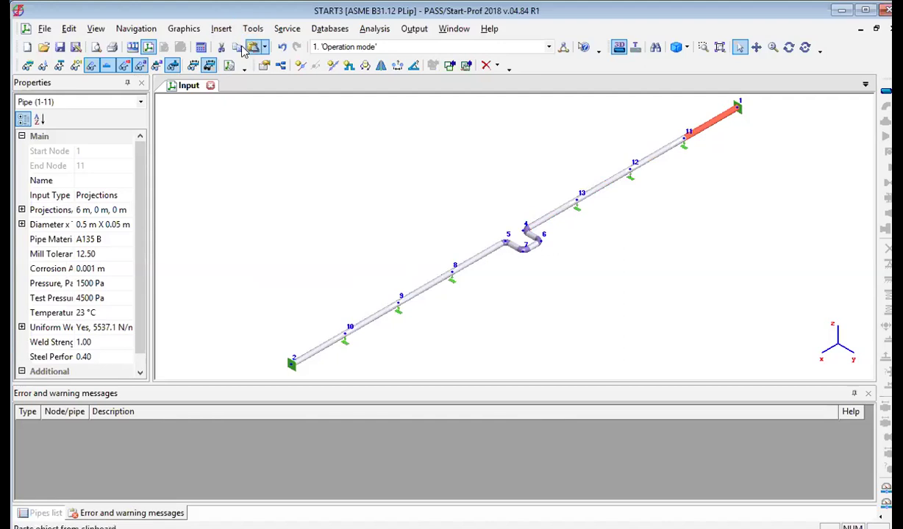
Start the analysis and save the project as 310720-5 in the Start-Prof Practise Works folder.
left_click(202, 48)
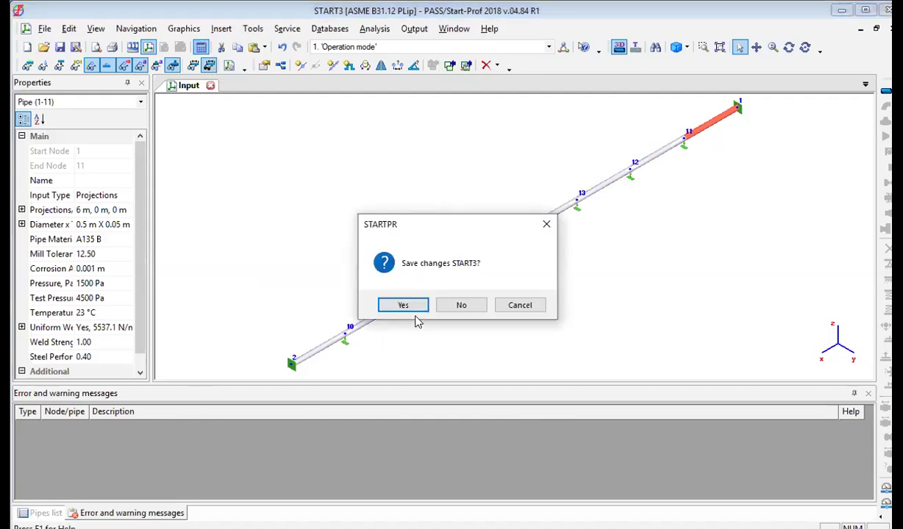
left_click(404, 306)
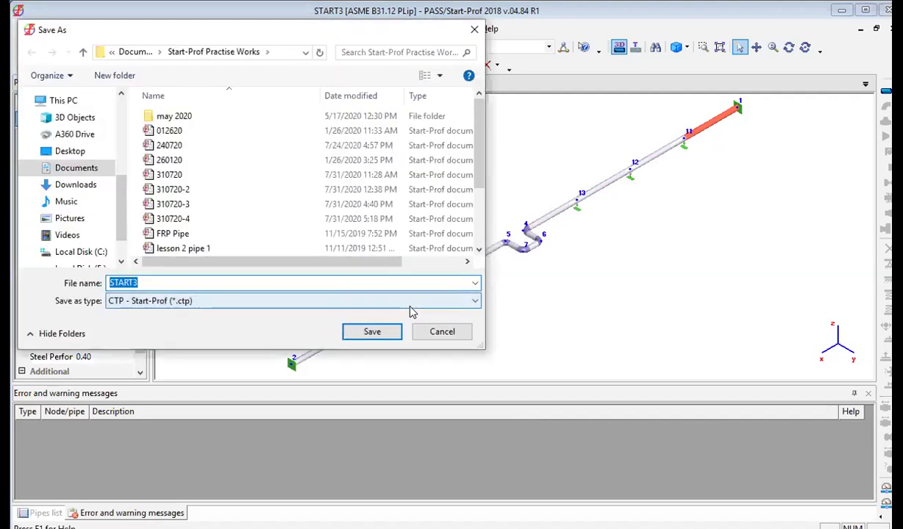
type("310720-")
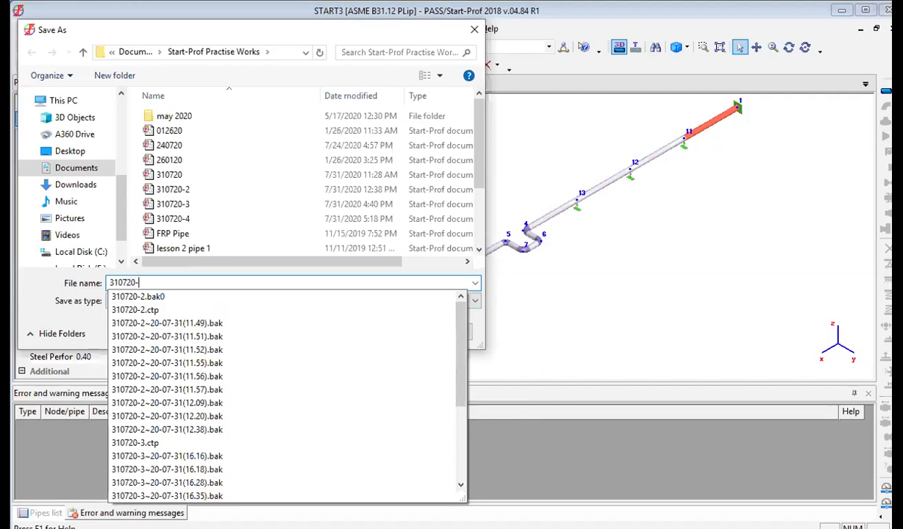
type("4")
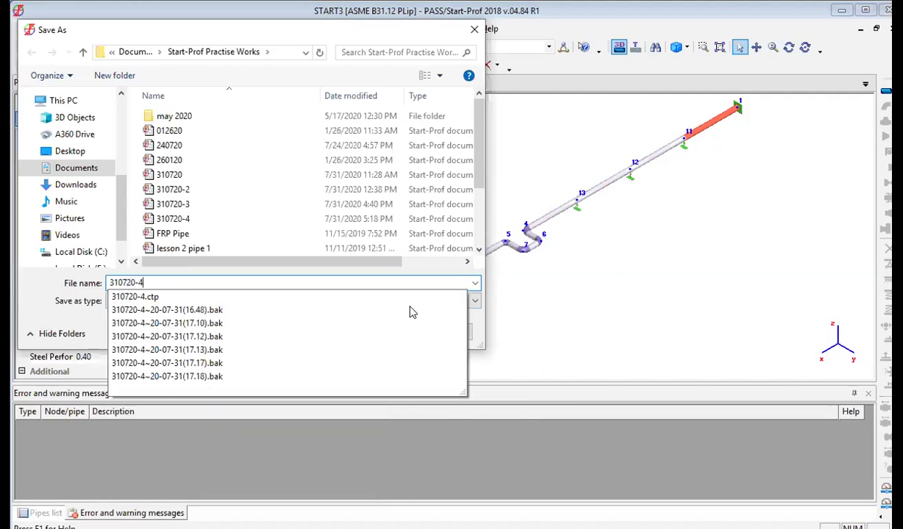
key("BackSpace")
type("5")
key("Return")
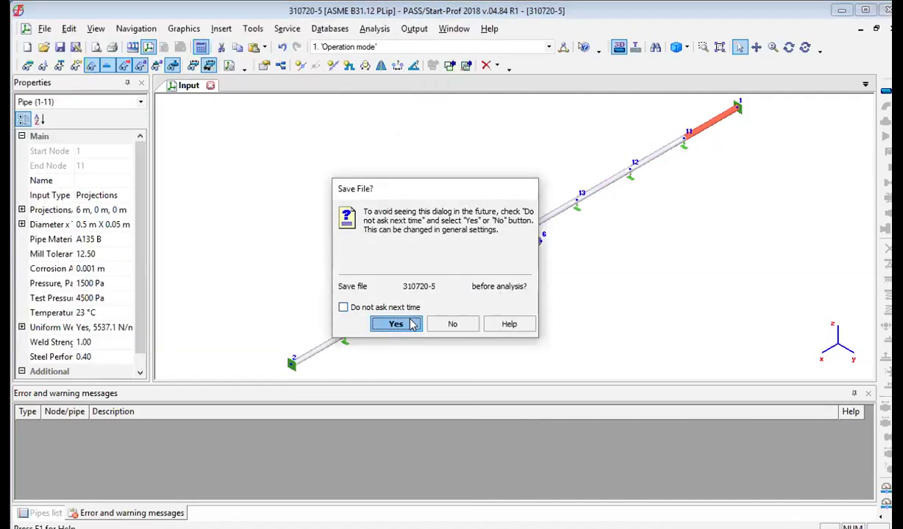
Save the file before analysis and continue the analysis despite the warning messages.
left_click(397, 324)
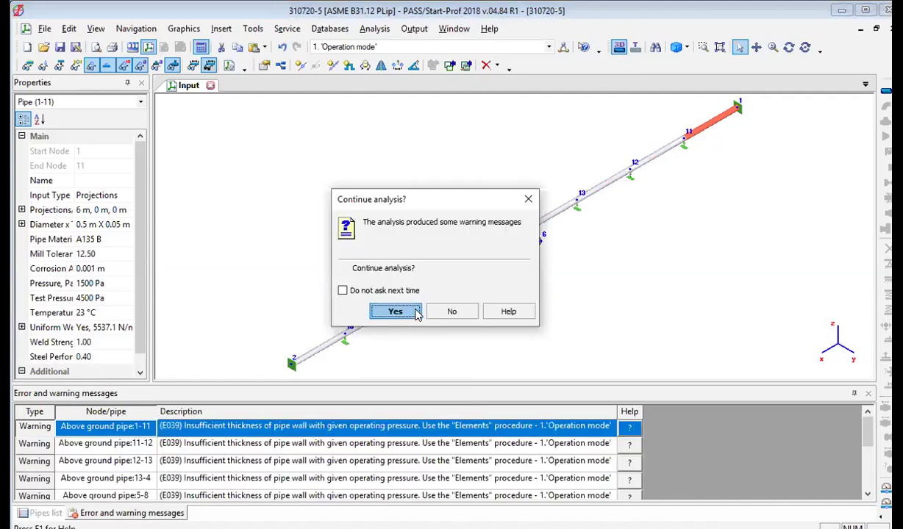
left_click(395, 311)
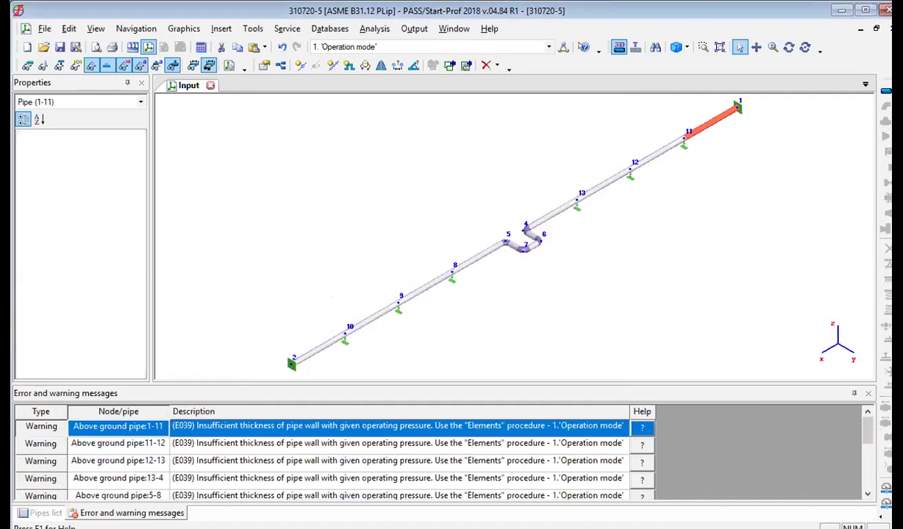
mouse_move(869, 441)
left_mouse_down()
mouse_move(868, 468)
mouse_move(870, 432)
left_mouse_up()
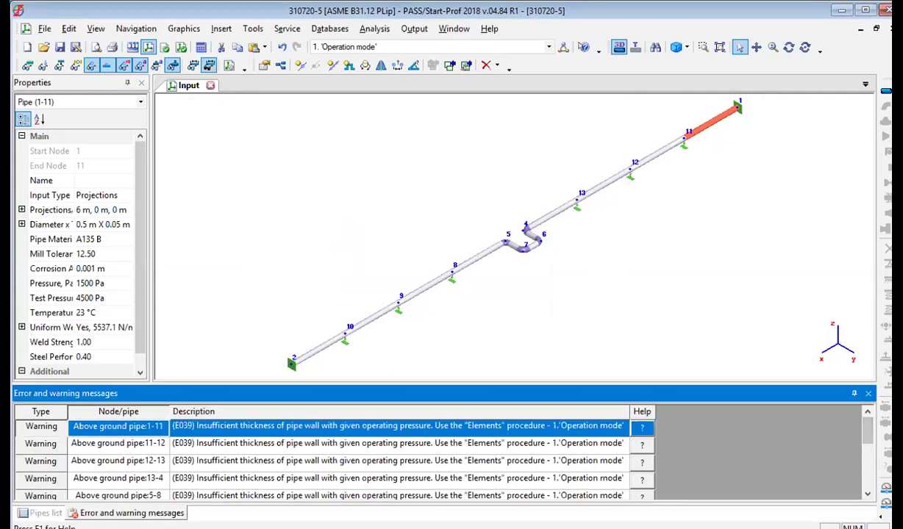
Examine the E039 wall thickness warnings for pipes 12-13 and 1-11 and read the help entry on its cause and solution.
left_click(349, 462)
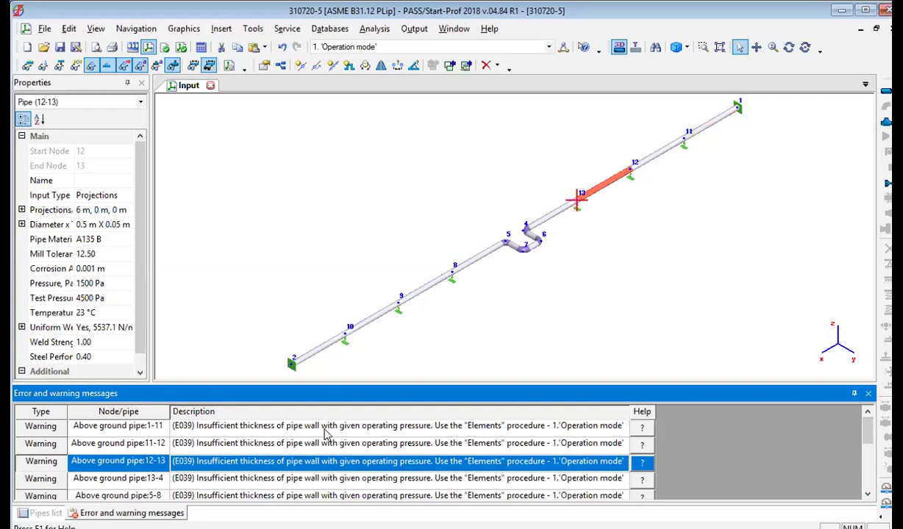
left_click(325, 430)
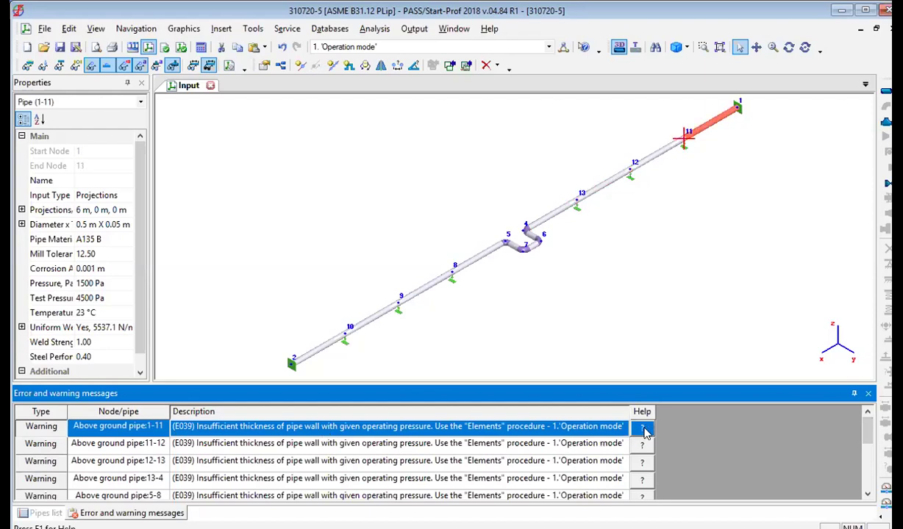
left_click(644, 428)
left_click(644, 429)
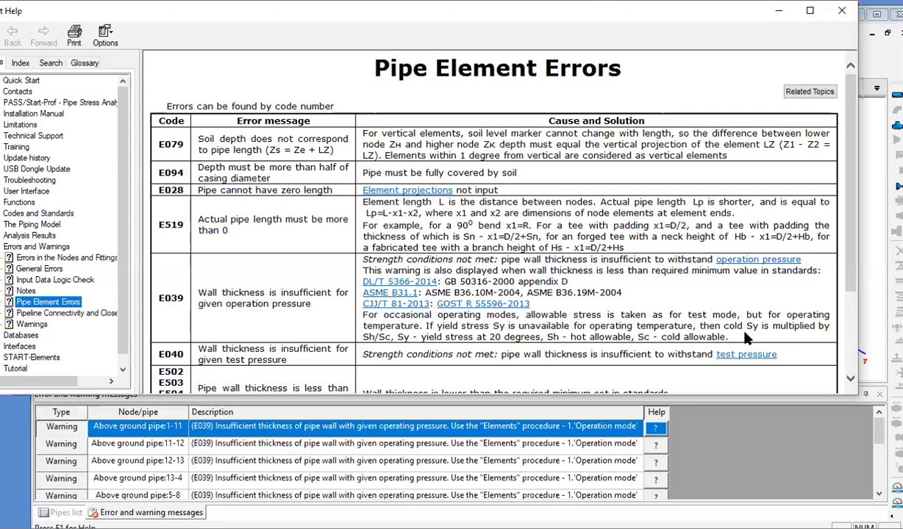
left_click(850, 280)
left_click_drag(850, 280, 853, 313)
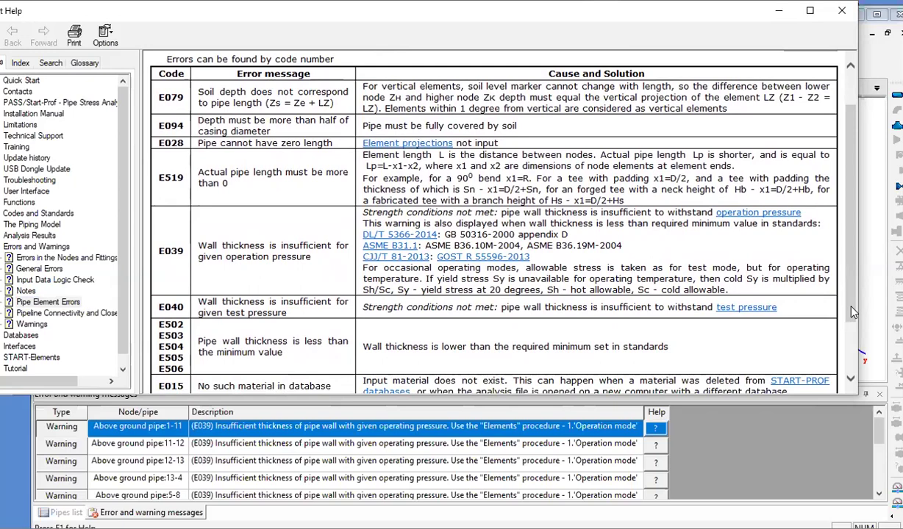
left_click(840, 13)
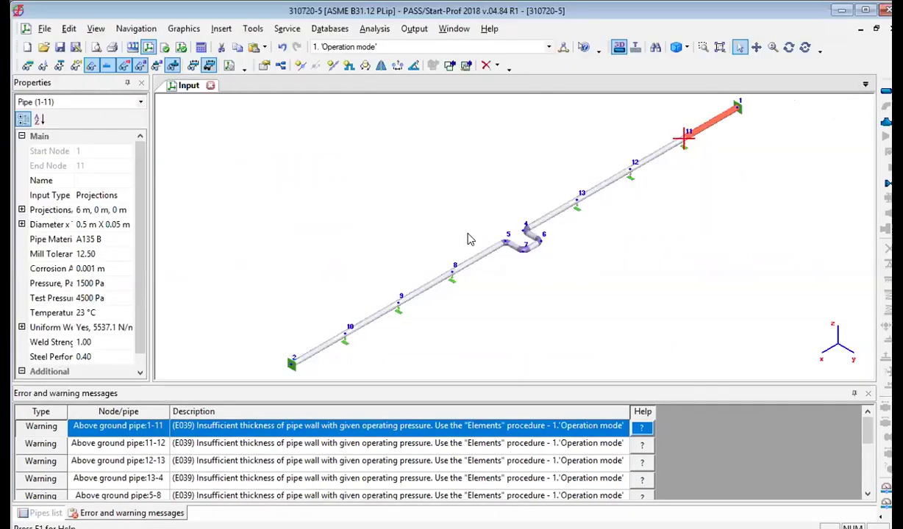
left_click(319, 354)
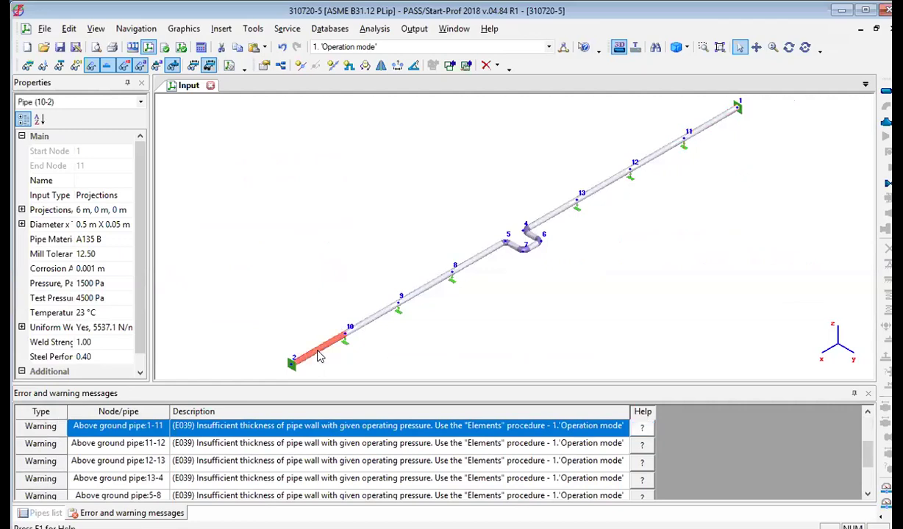
left_click(486, 250)
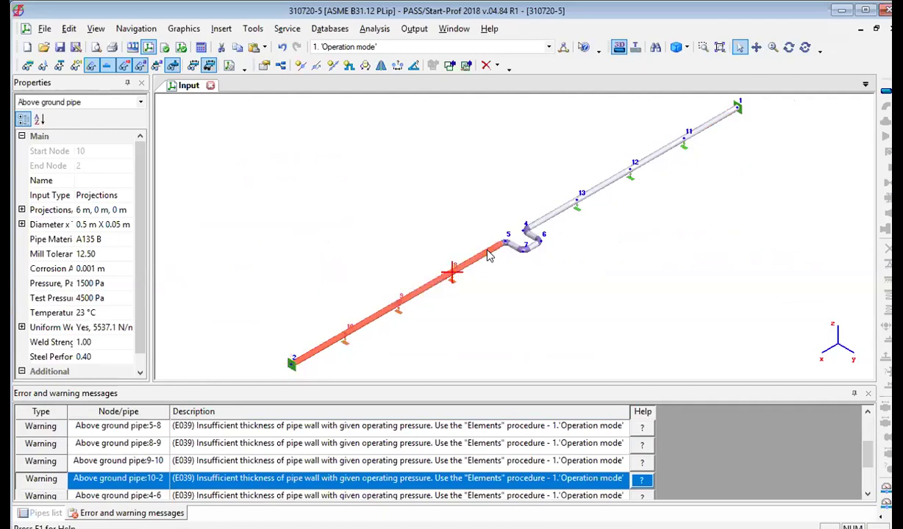
left_click(711, 118)
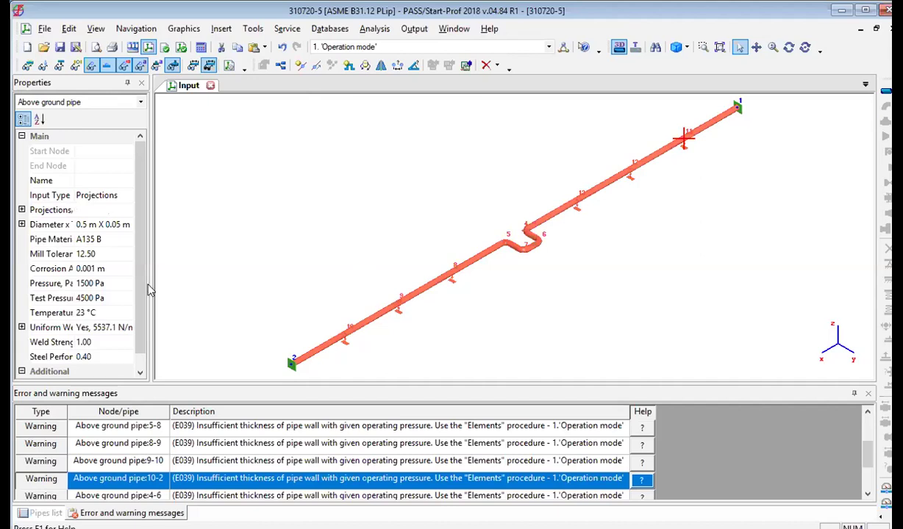
mouse_move(143, 285)
left_mouse_down()
mouse_move(142, 304)
mouse_move(142, 267)
left_mouse_up()
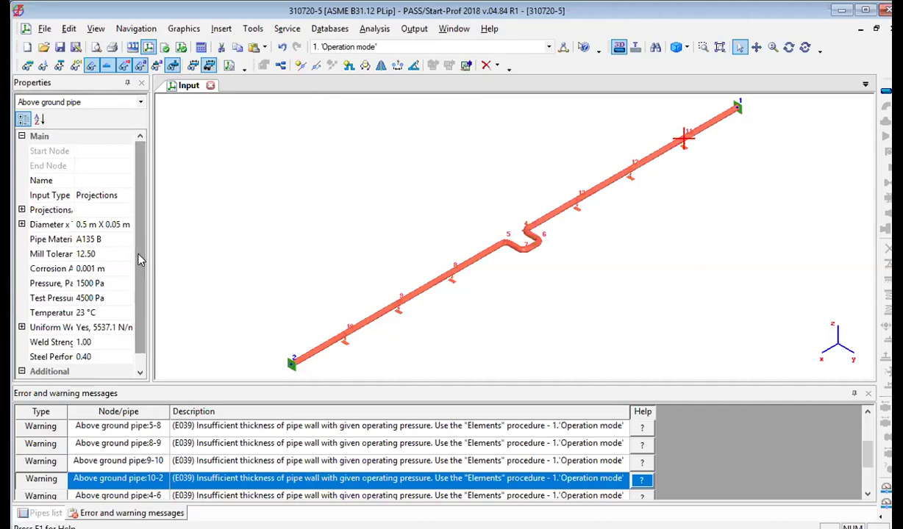
left_click_drag(139, 254, 139, 271)
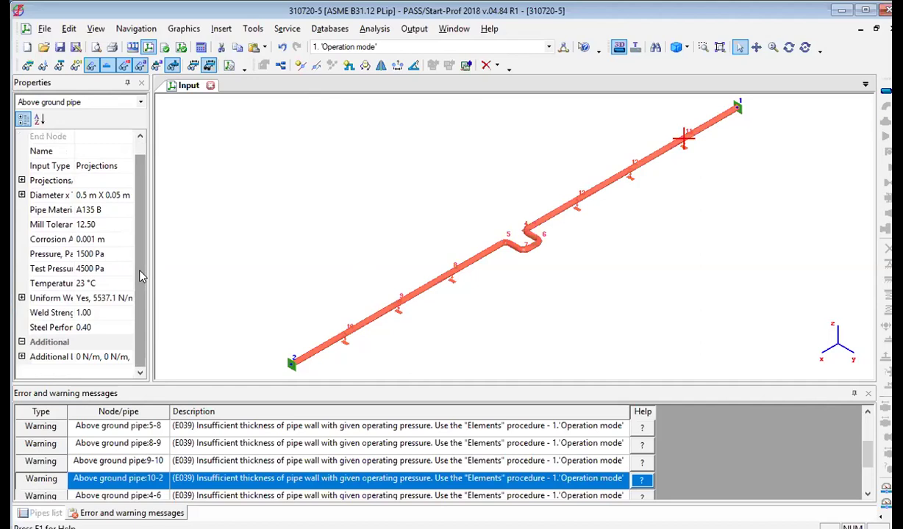
right_click(472, 263)
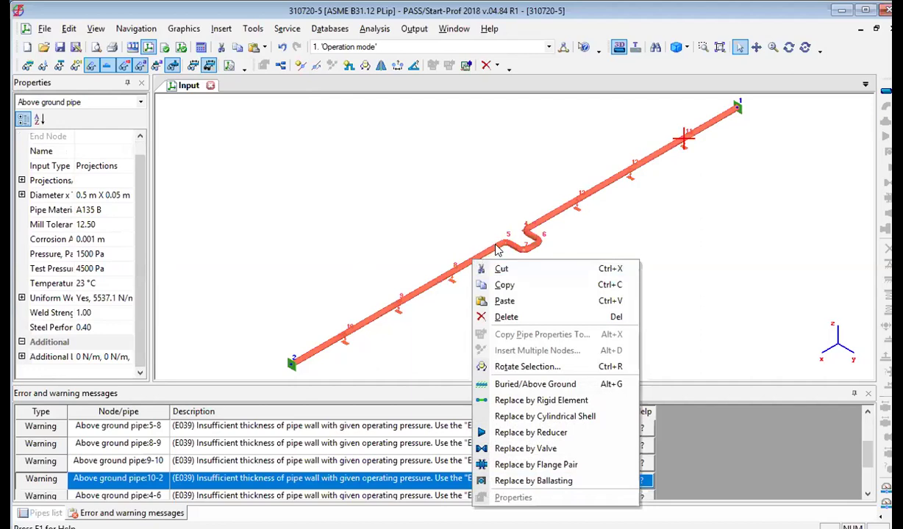
right_click(497, 250)
right_click(497, 250)
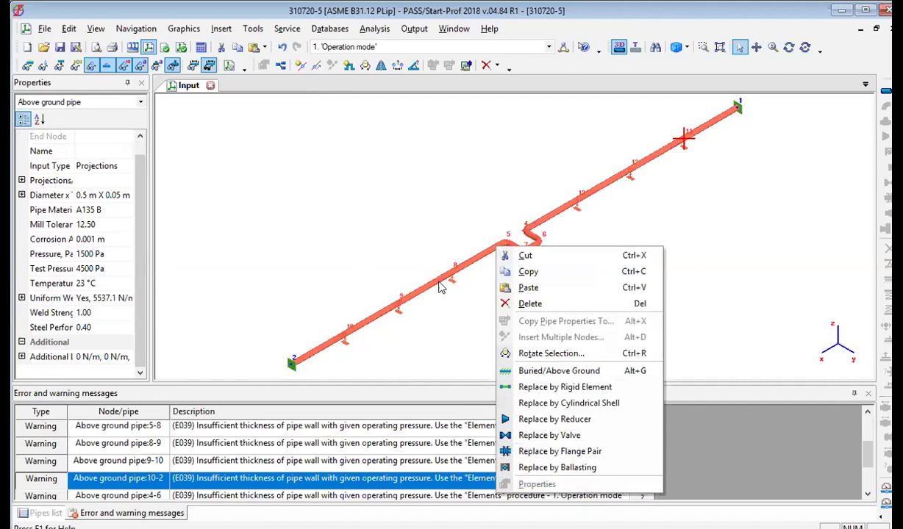
Set the wall thickness of pipe 10-2 to 0.1 m in its pipe properties.
left_click(338, 341)
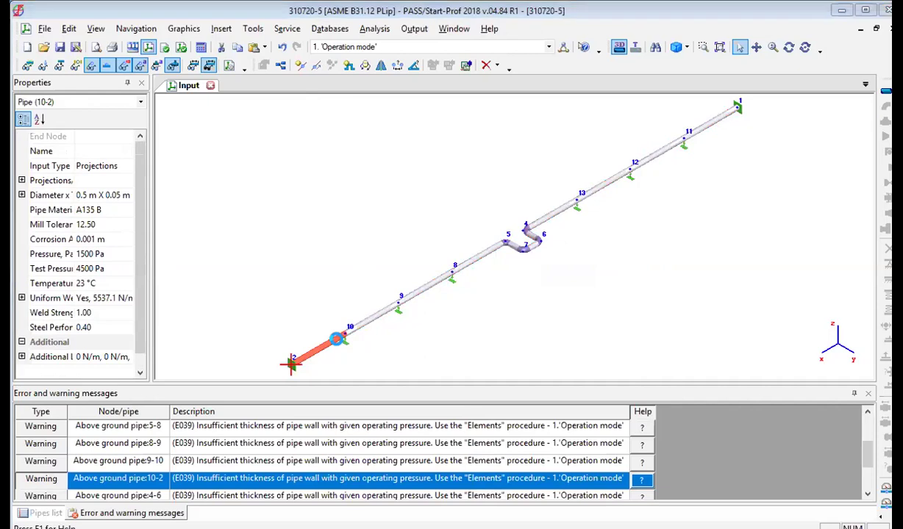
double_click(336, 339)
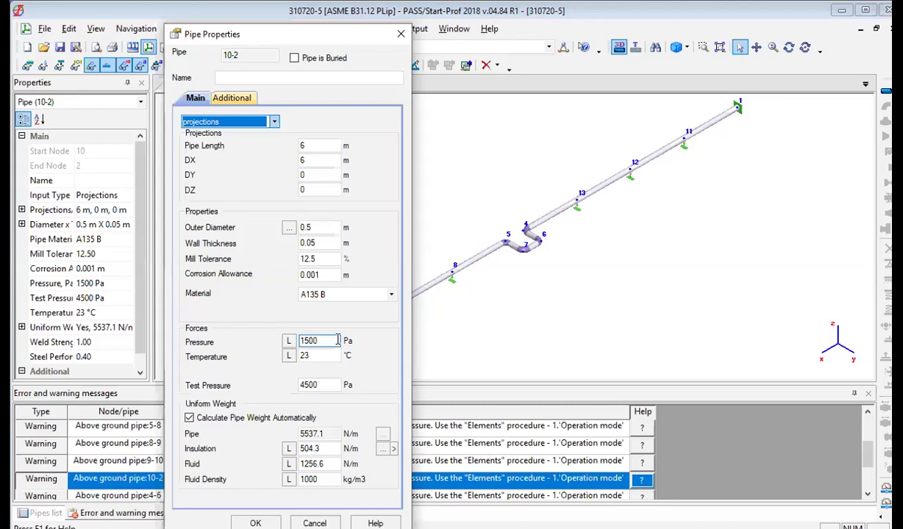
left_click(328, 242)
key("BackSpace")
key("BackSpace")
type("1")
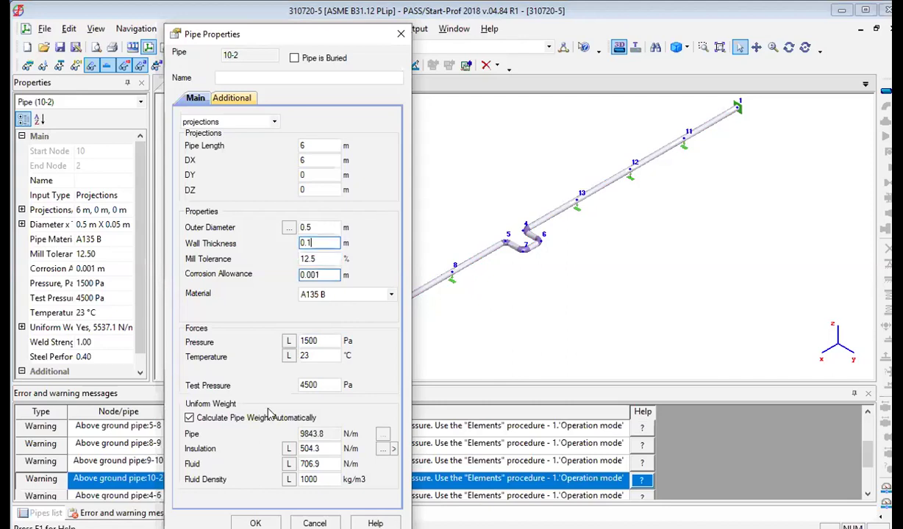
left_click(255, 523)
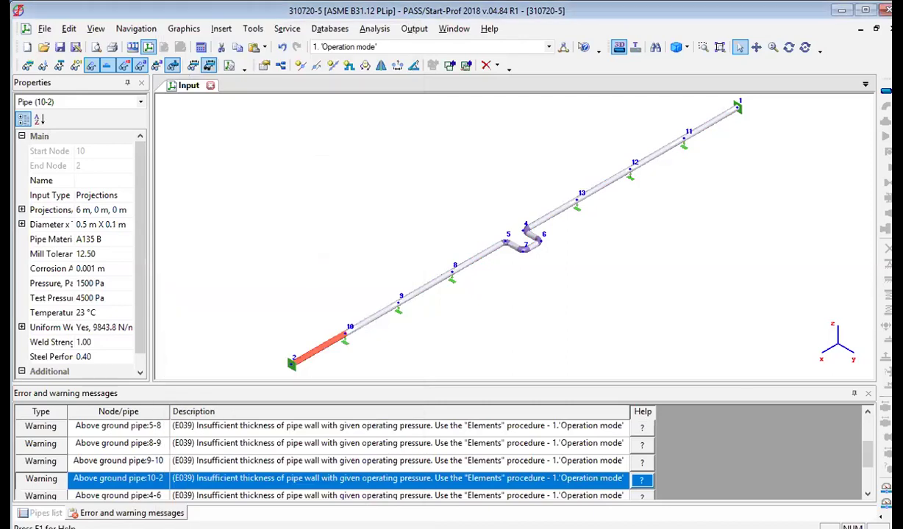
Set the wall thickness of pipe 9-10 to 0.1 m in its pipe properties.
left_click(378, 316)
right_click(380, 318)
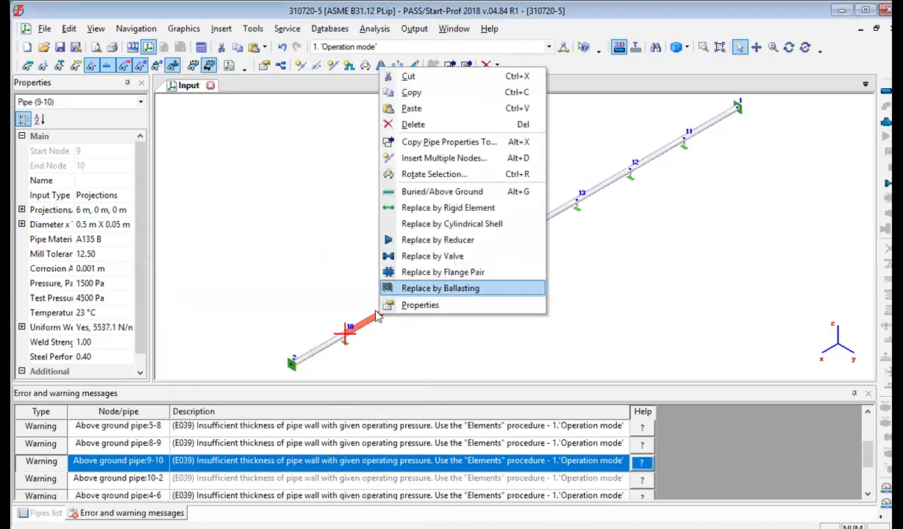
double_click(363, 321)
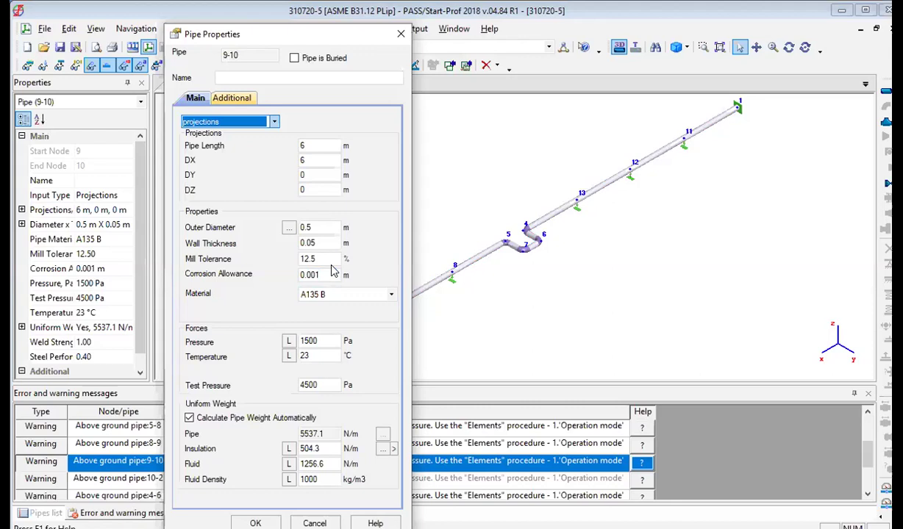
left_click(330, 245)
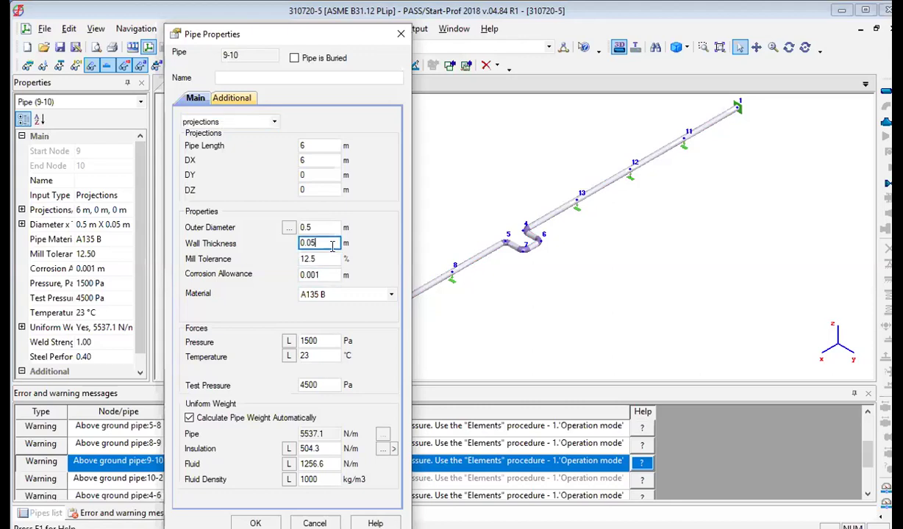
key("BackSpace")
key("BackSpace")
type("1")
key("Return")
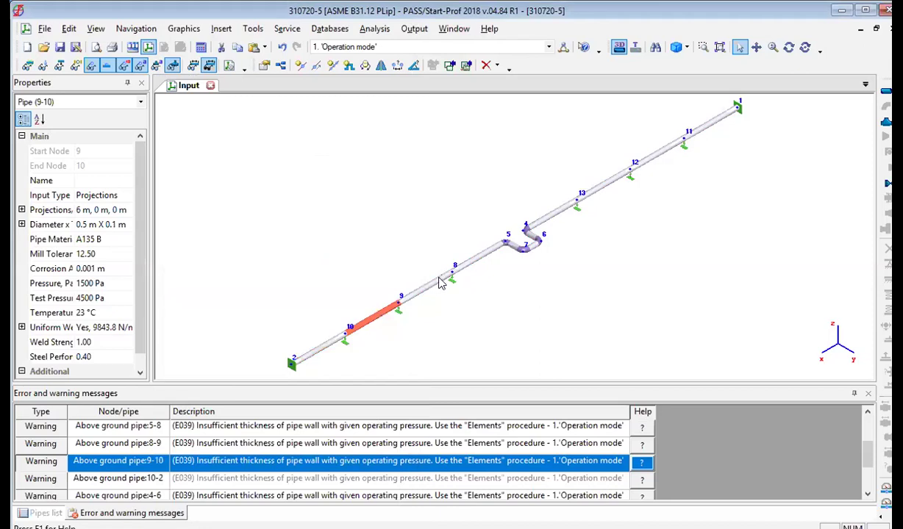
Set the wall thickness of pipe 8-9 to 0.1 m in its pipe properties.
right_click(440, 283)
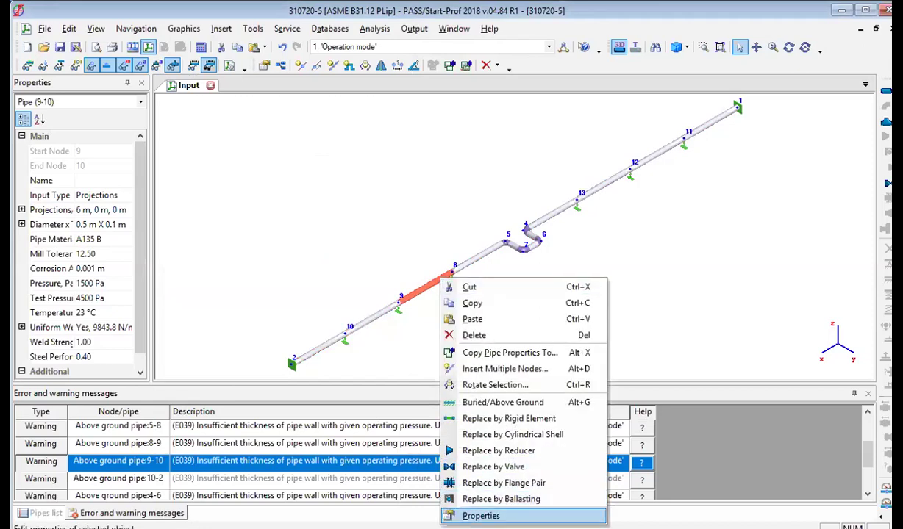
left_click(480, 516)
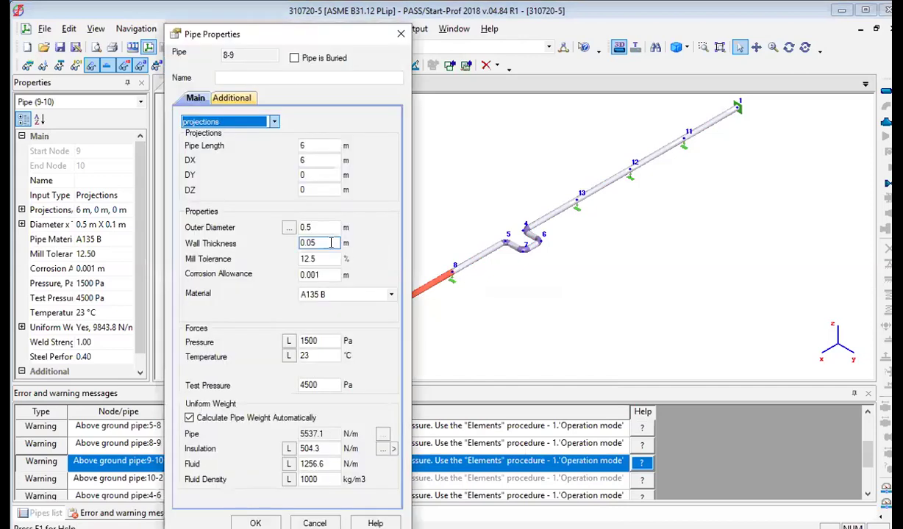
left_click(332, 244)
key("BackSpace")
key("BackSpace")
type("1")
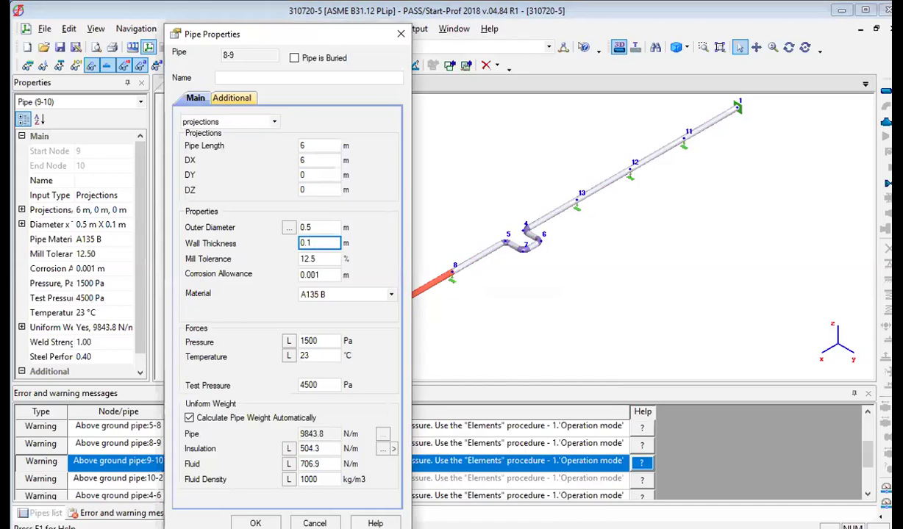
key("Return")
Set the wall thickness of pipe 5-8 to 0.1 m in its pipe properties.
right_click(479, 258)
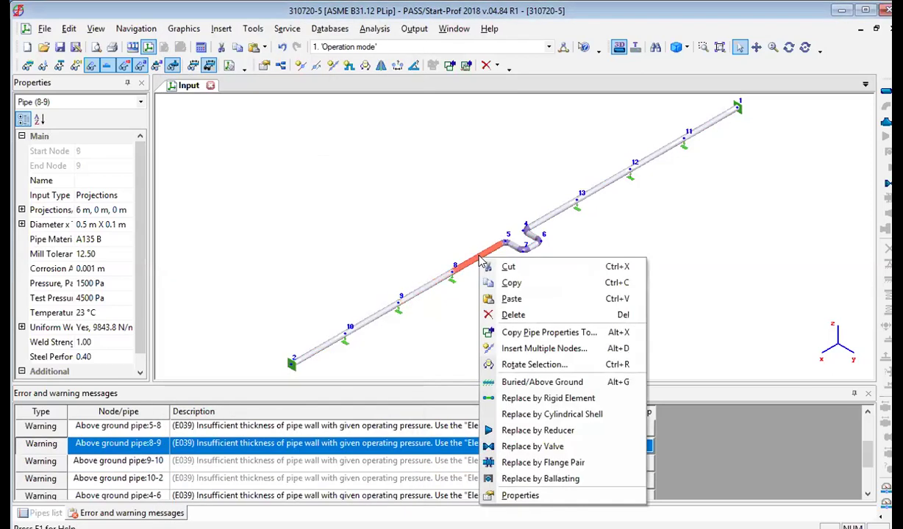
left_click(519, 495)
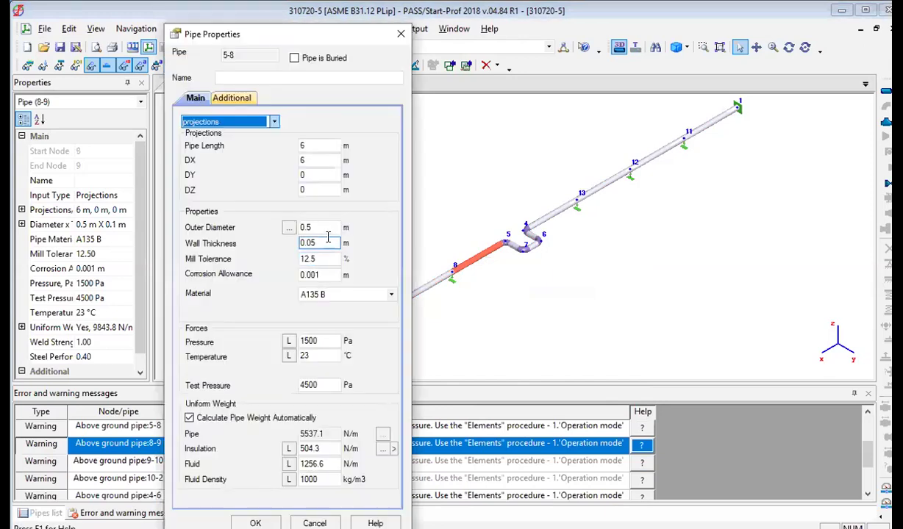
left_click(327, 238)
key("BackSpace")
key("BackSpace")
type("1")
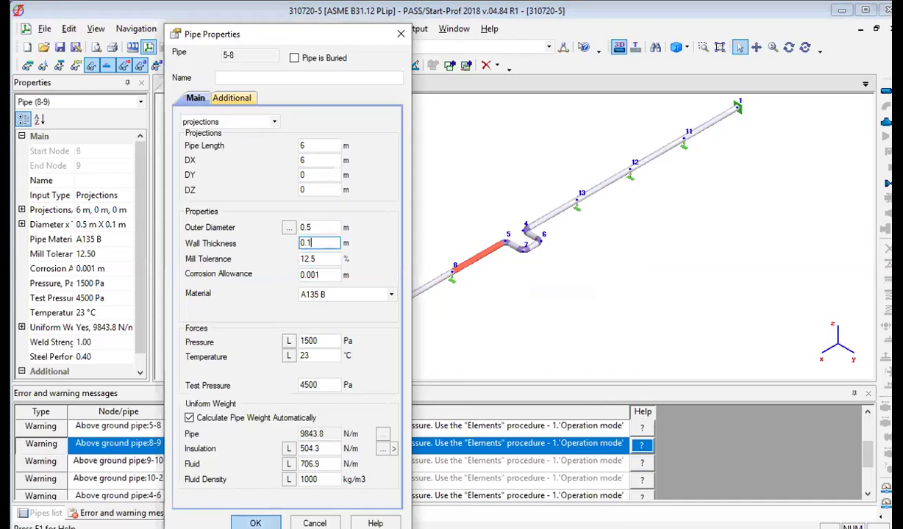
left_click(255, 523)
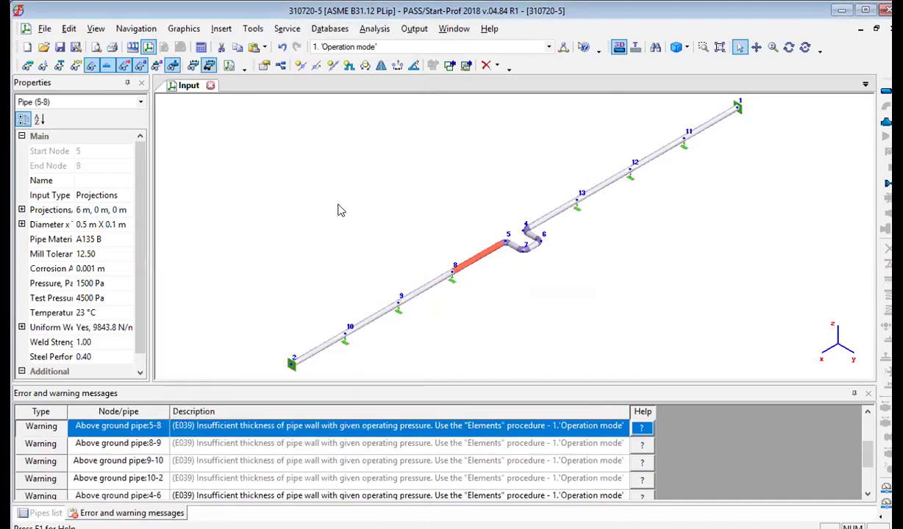
Rerun the analysis, saving file 310720-5 before it starts, and dismiss the error notice.
left_click(201, 47)
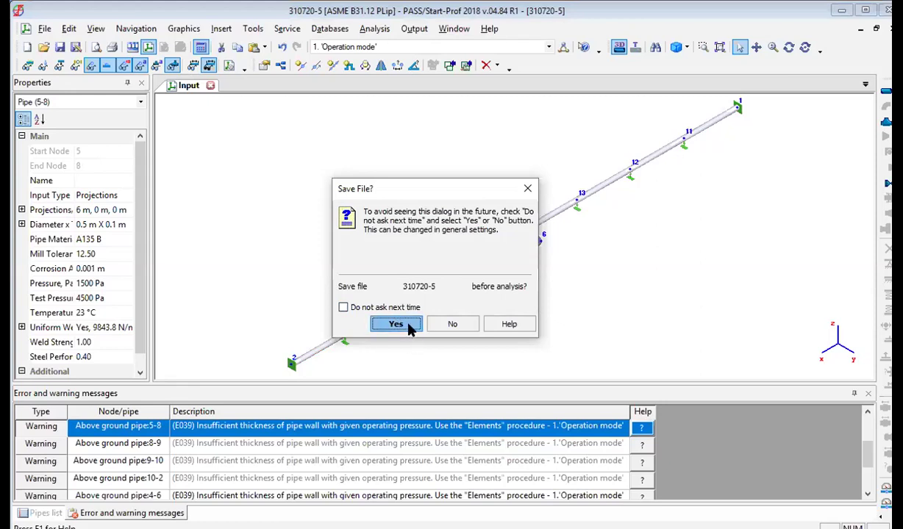
left_click(410, 327)
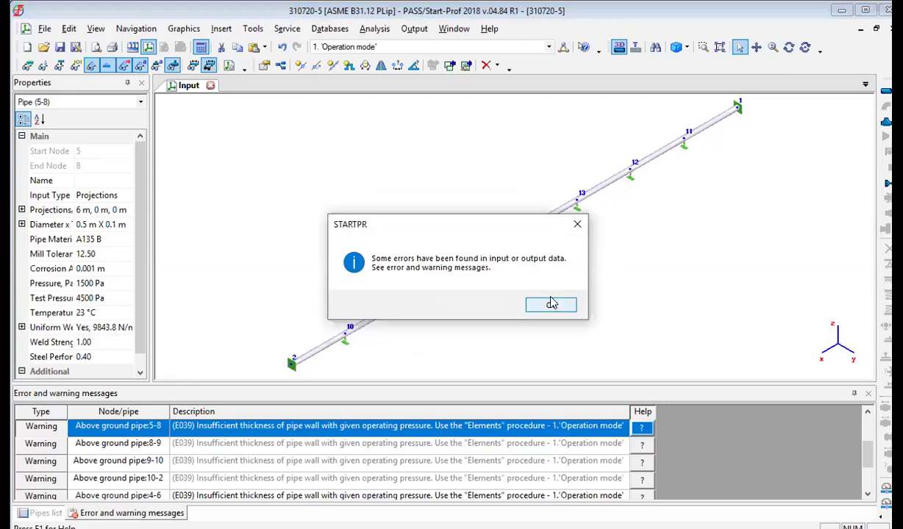
left_click(551, 303)
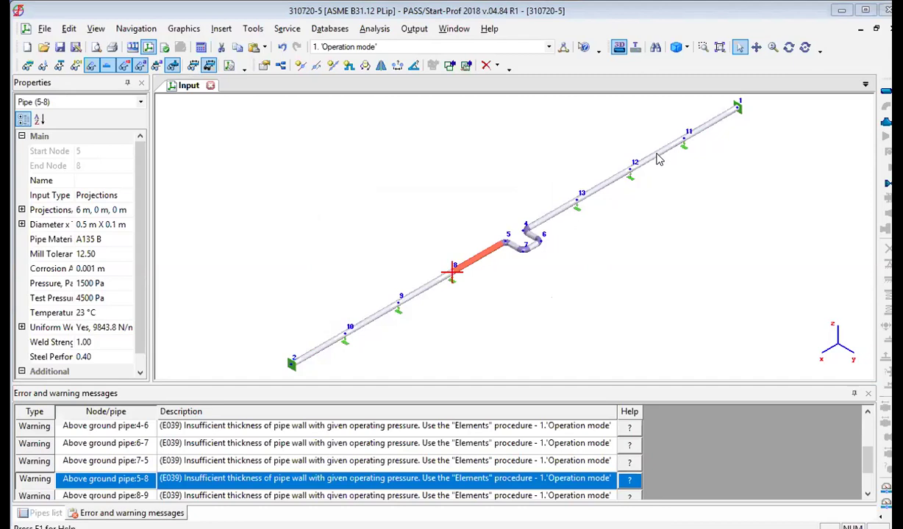
Rotate the segment of pipes 12-13, 11-12 and 1-11 by 30° about the Z axis, using node 13 as the rotation centre.
left_click(614, 186)
left_click(614, 185)
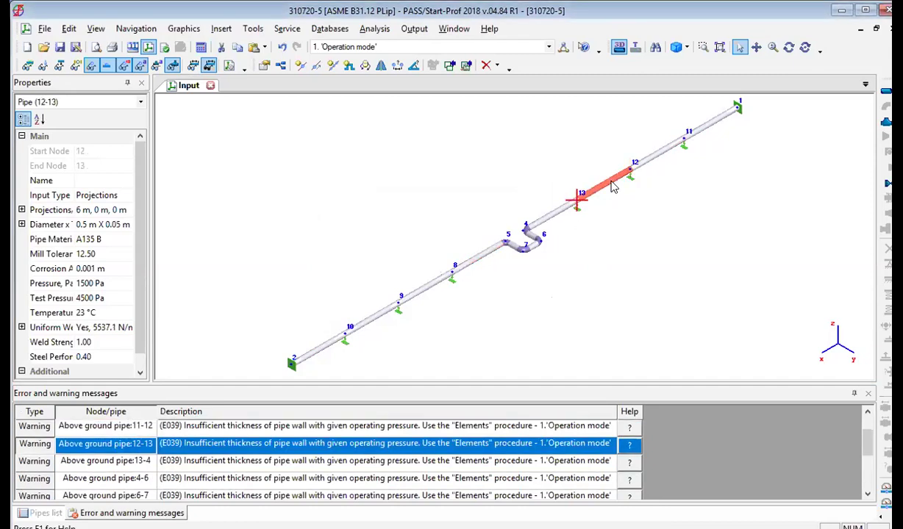
left_click(756, 46)
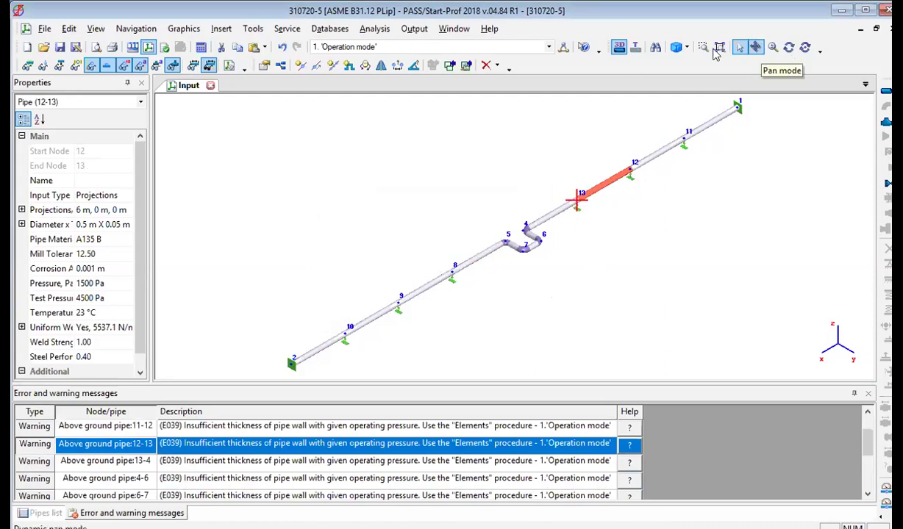
left_click(716, 48)
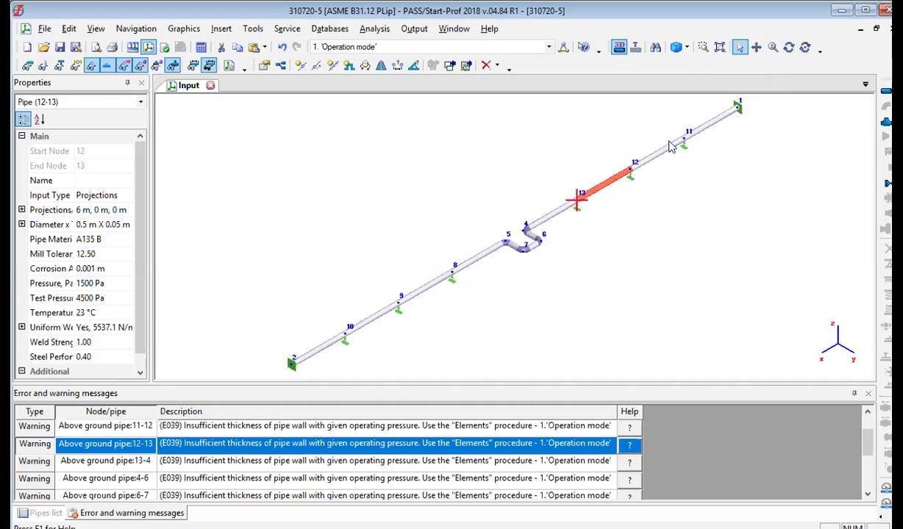
left_click(700, 131)
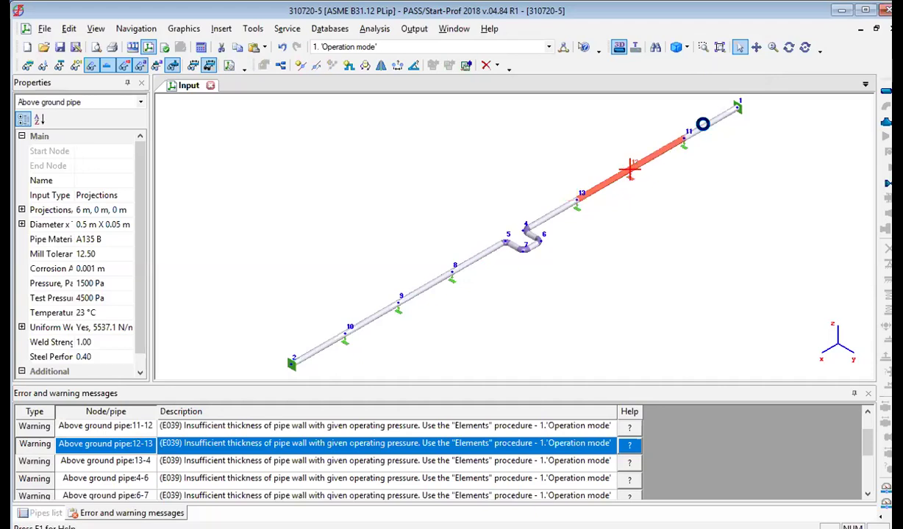
left_click(703, 128)
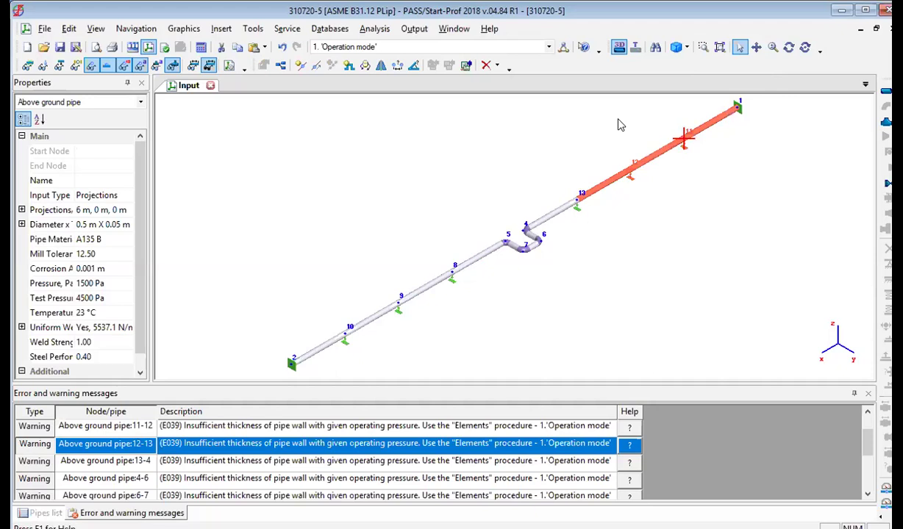
left_click(363, 66)
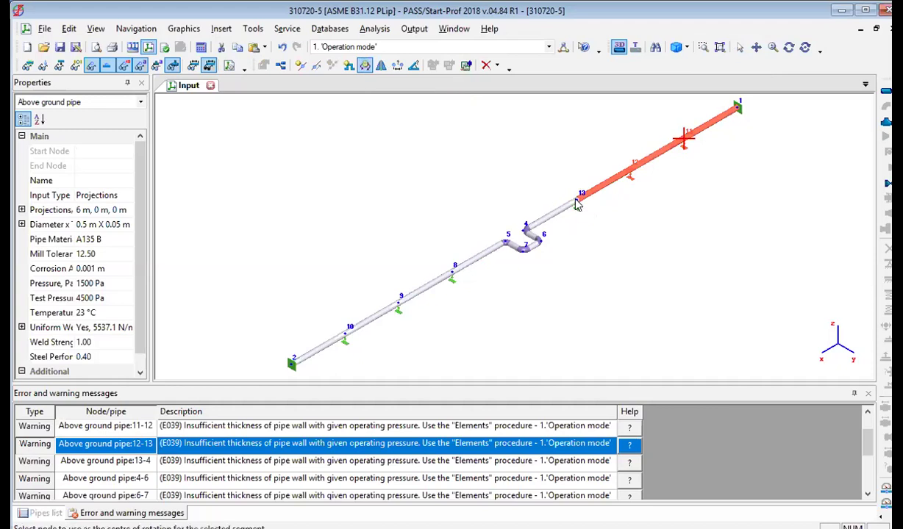
left_click(575, 200)
left_click(362, 211)
double_click(381, 338)
type("30")
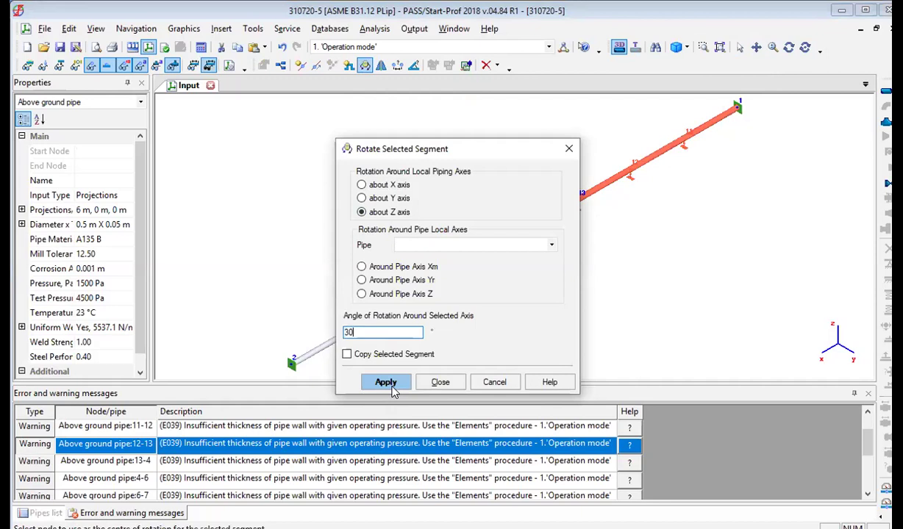
left_click(387, 383)
left_click(438, 382)
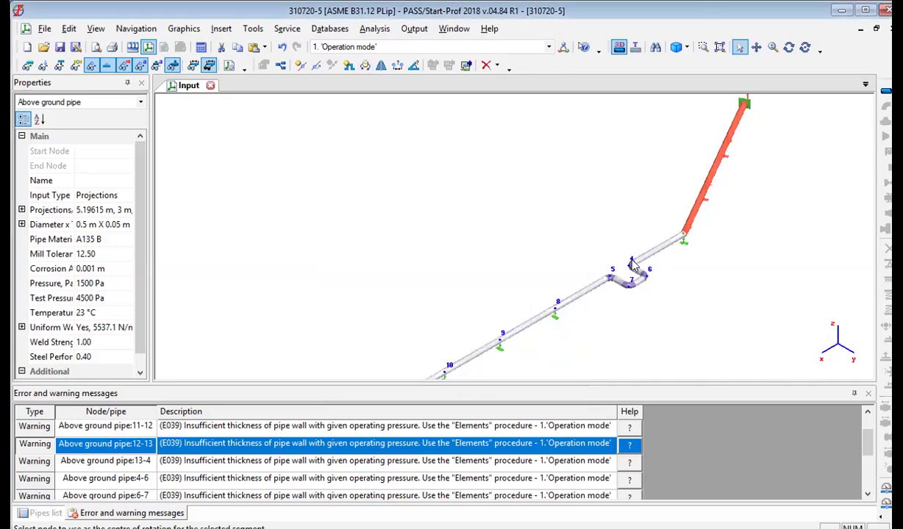
Try to copy the forged elbow from node 6 onto the bend at node 13.
left_click(631, 264)
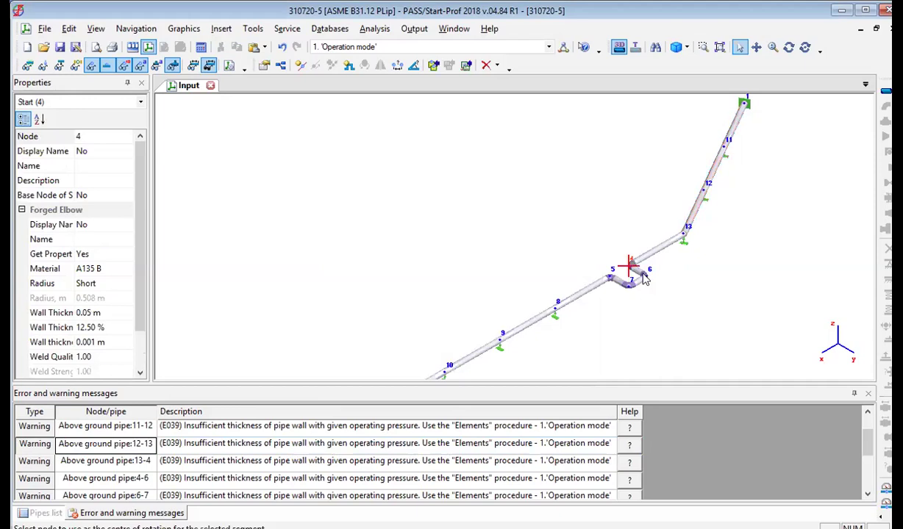
left_click(644, 276)
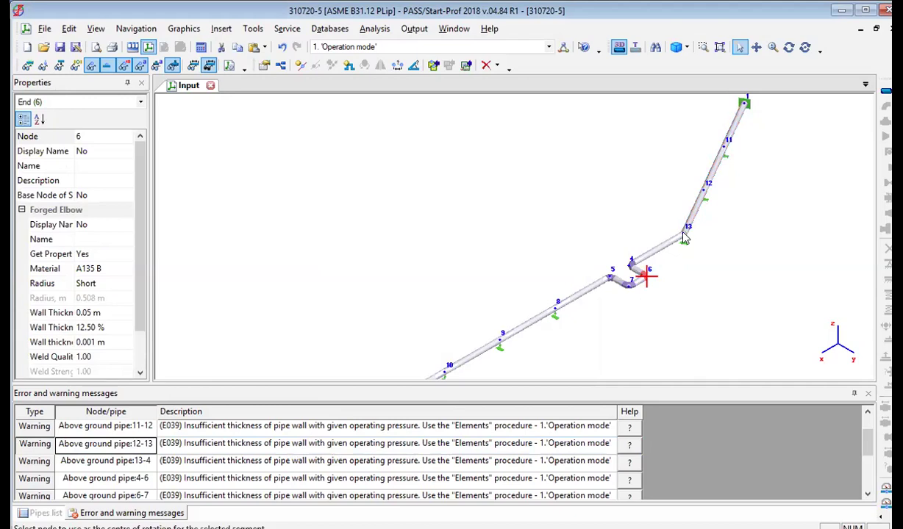
left_click(684, 237)
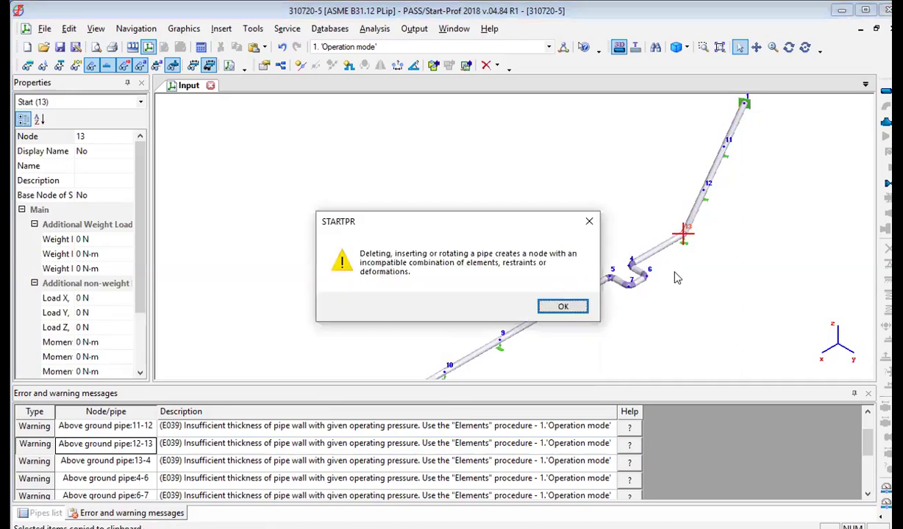
key("Return")
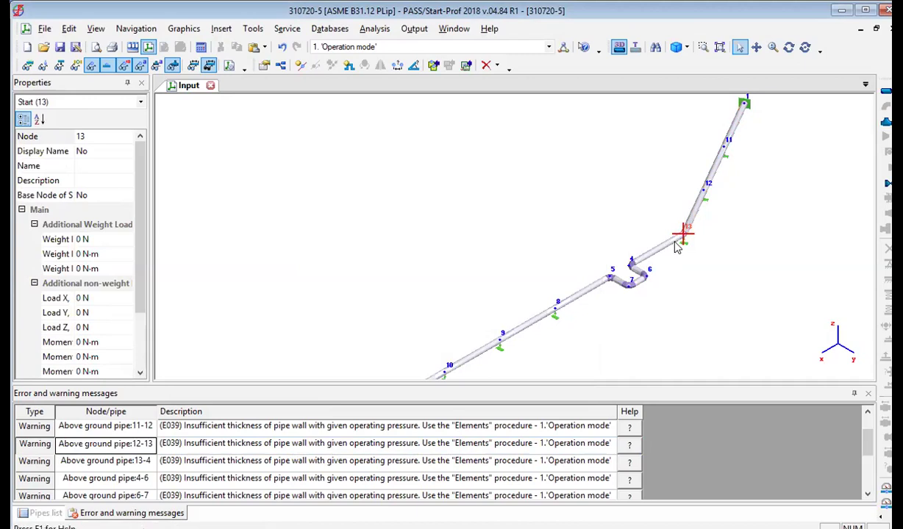
Examine the rotated run from above and in isometric view, including a close-up of the bend and support at node 13.
left_click(686, 47)
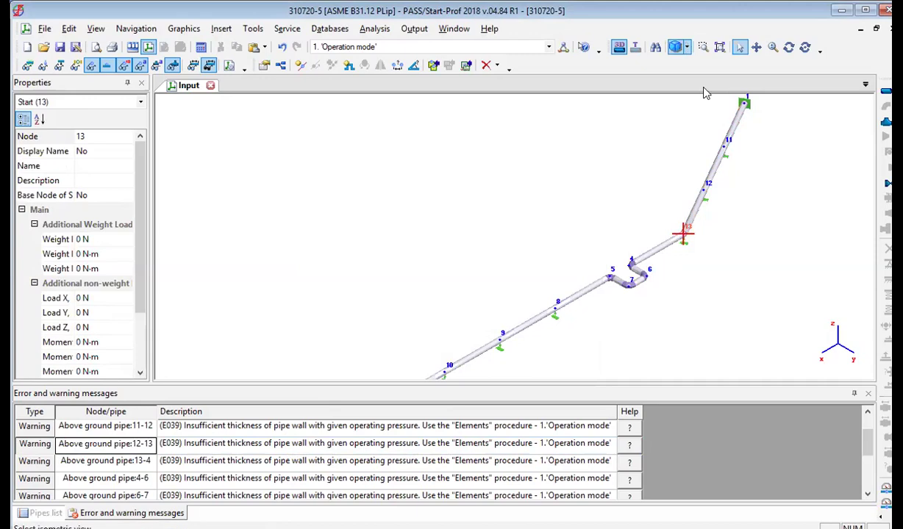
left_click(719, 134)
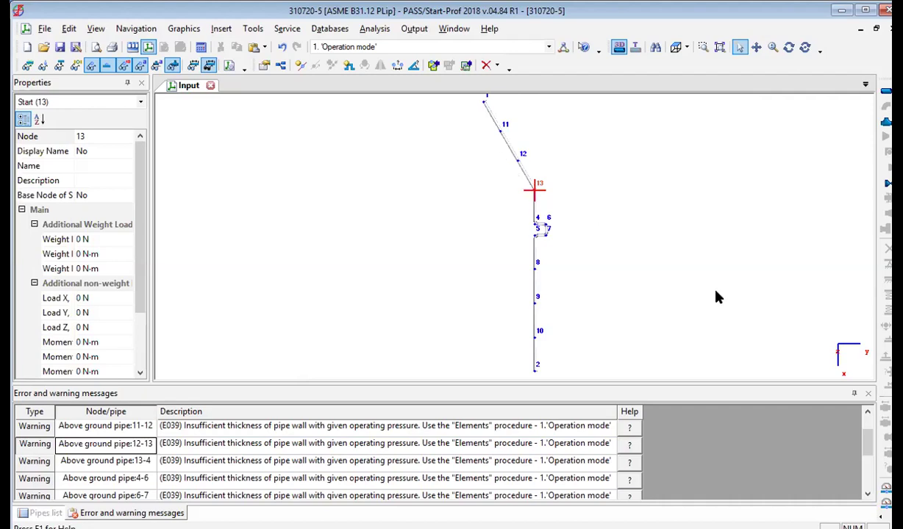
left_click(756, 47)
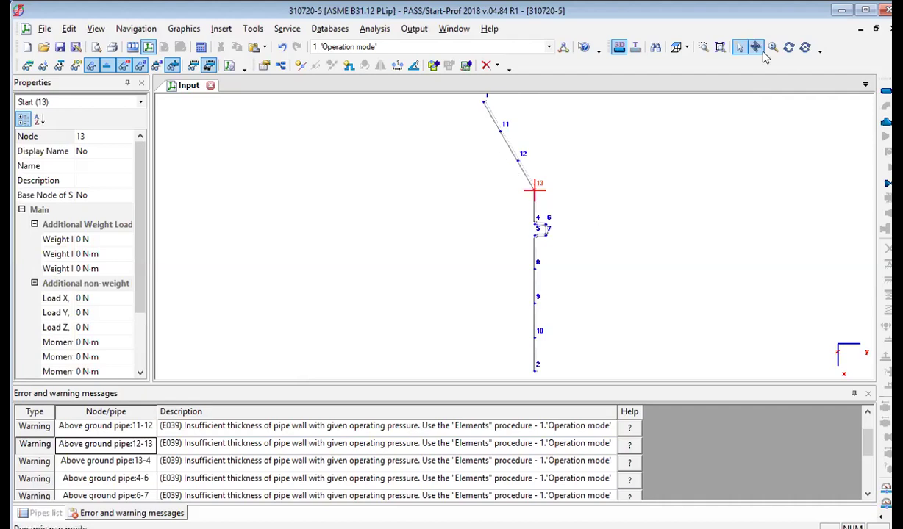
left_click(686, 47)
left_click(694, 64)
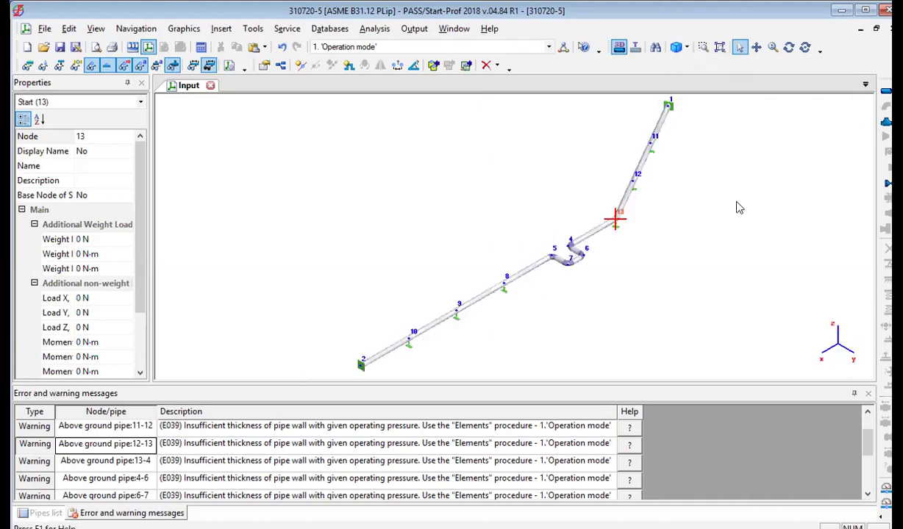
left_click(703, 47)
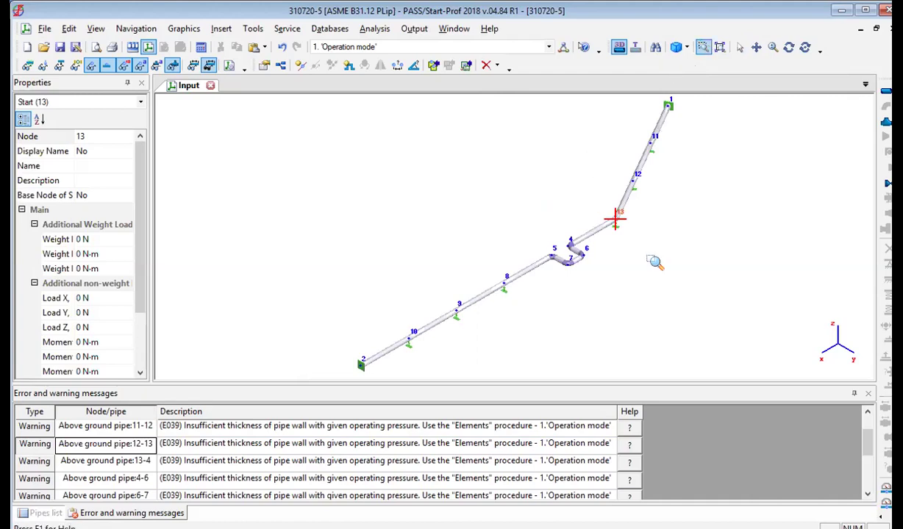
left_click_drag(649, 258, 667, 283)
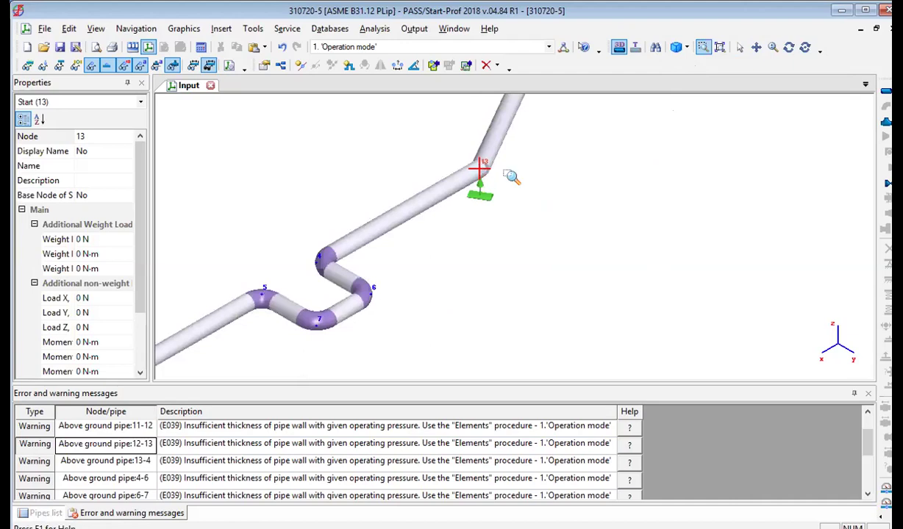
left_click_drag(446, 154, 573, 249)
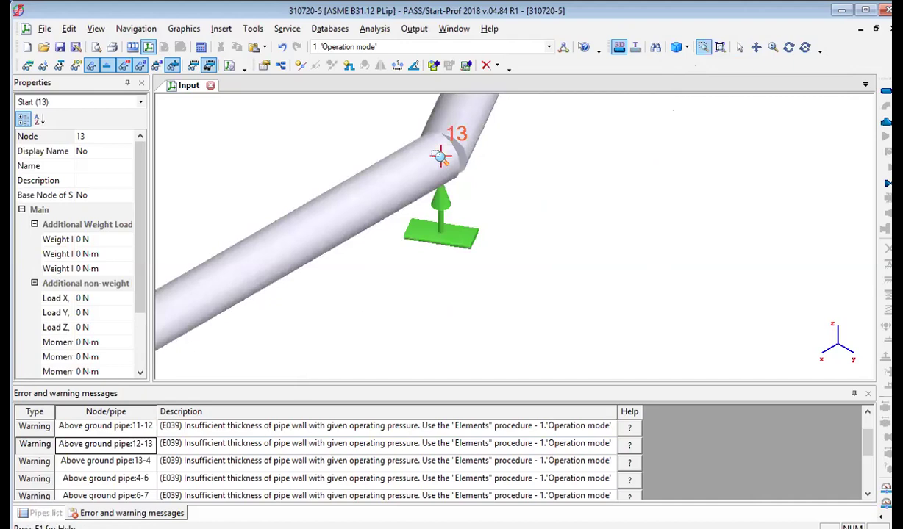
left_click(439, 155)
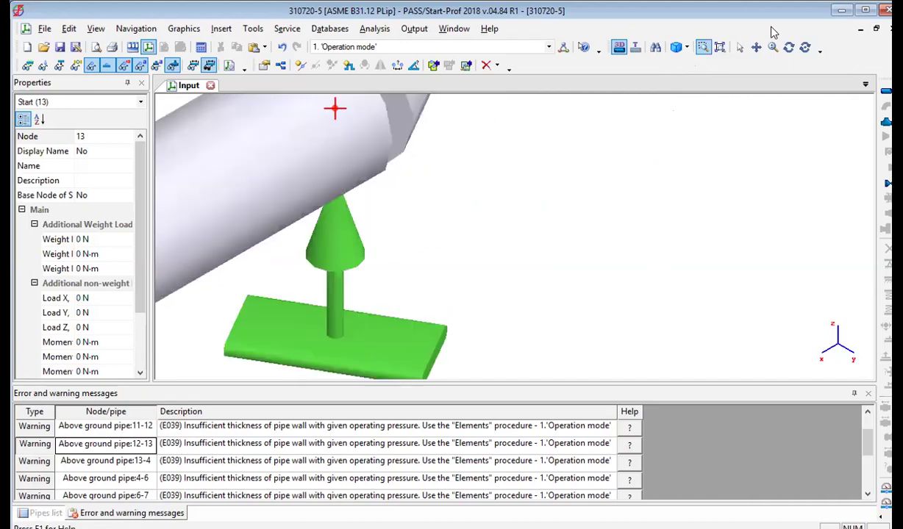
left_click(739, 48)
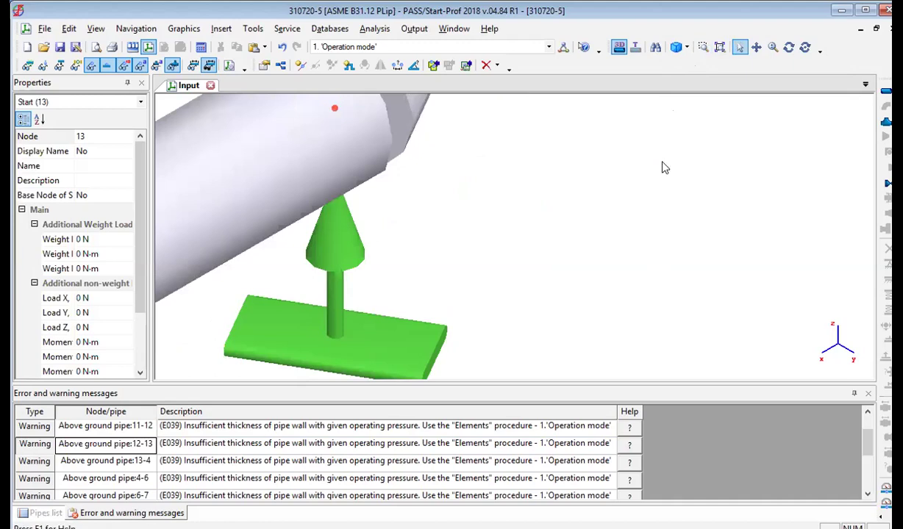
left_click(720, 47)
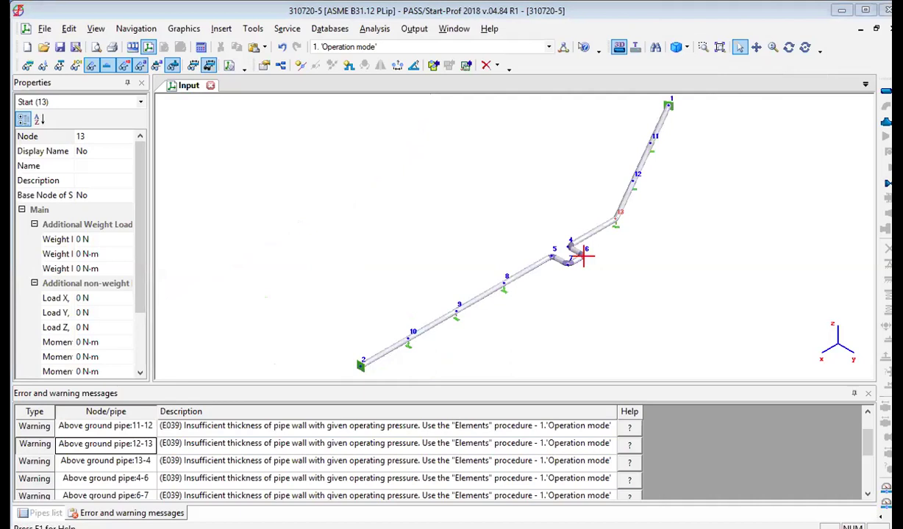
Insert node 14 at the middle of pipe 13-4, 3 m from each end node.
left_click(597, 236)
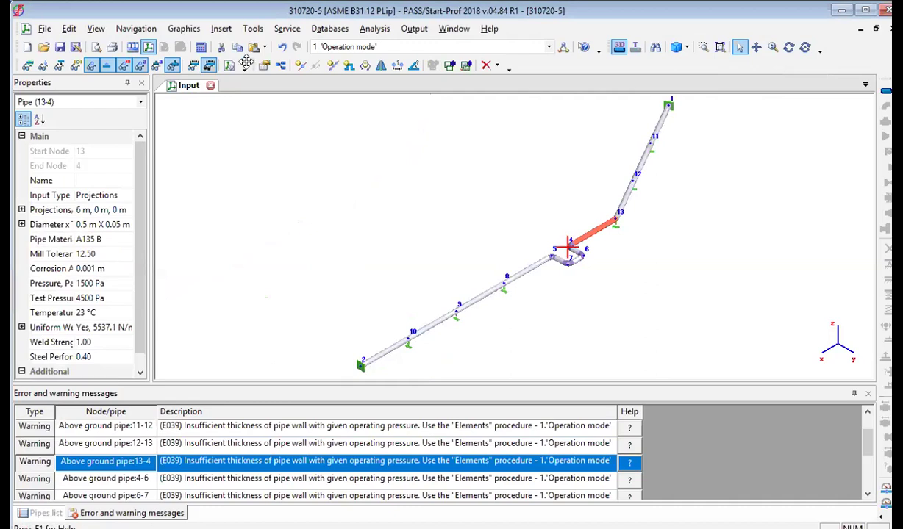
left_click(301, 70)
left_click(597, 234)
left_click(373, 402)
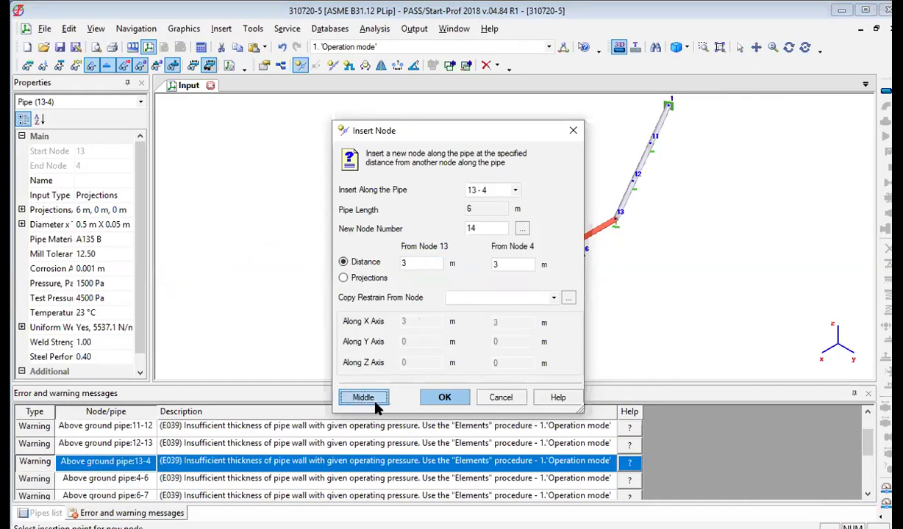
left_click(444, 398)
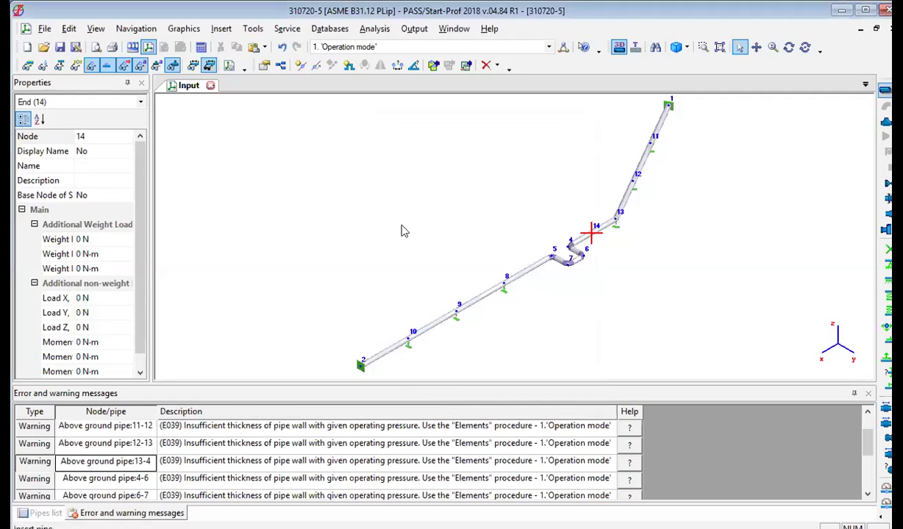
Create vertical branch pipe 14-15 with projections DX 0, DY 0 and DZ 3 m.
left_click(438, 305)
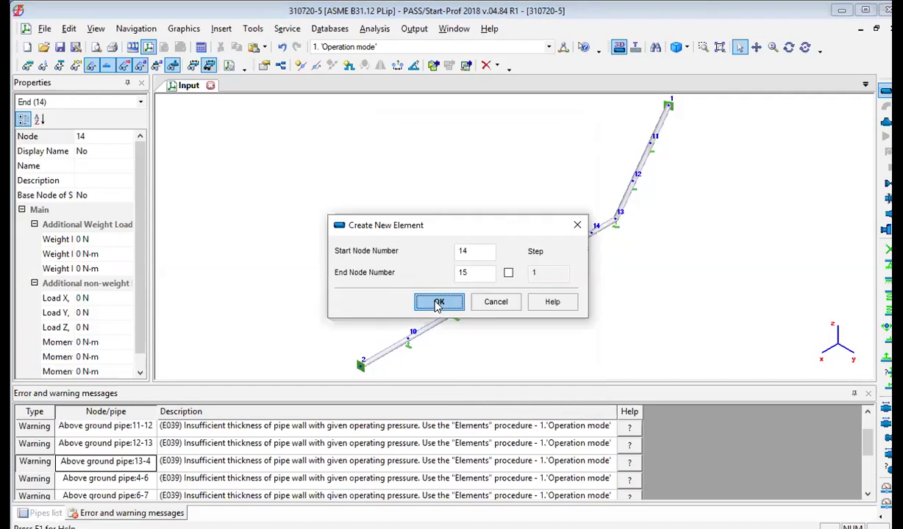
left_click(438, 302)
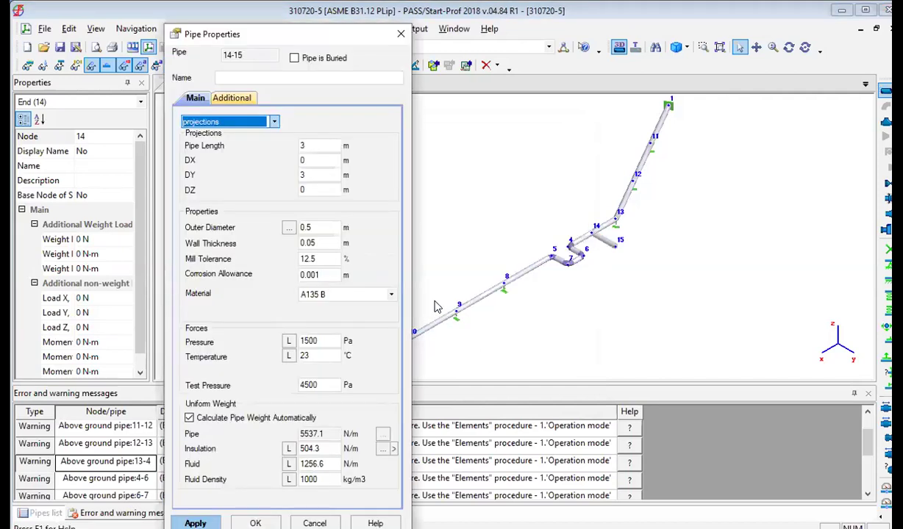
left_click(317, 174)
double_click(322, 193)
type("3")
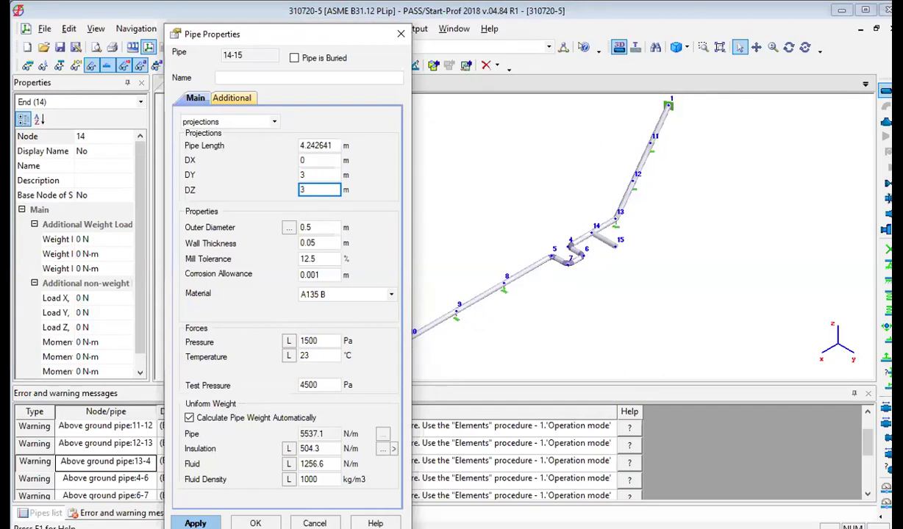
left_click(328, 175)
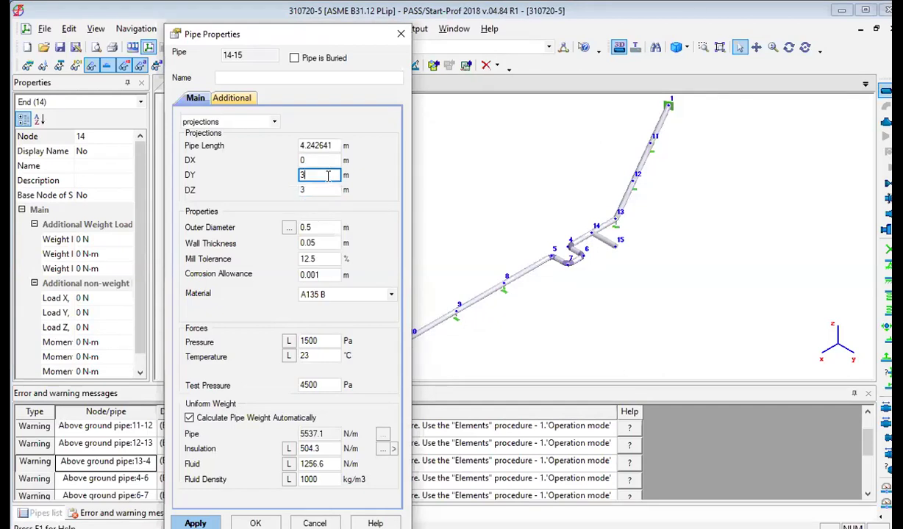
key("BackSpace")
type("0")
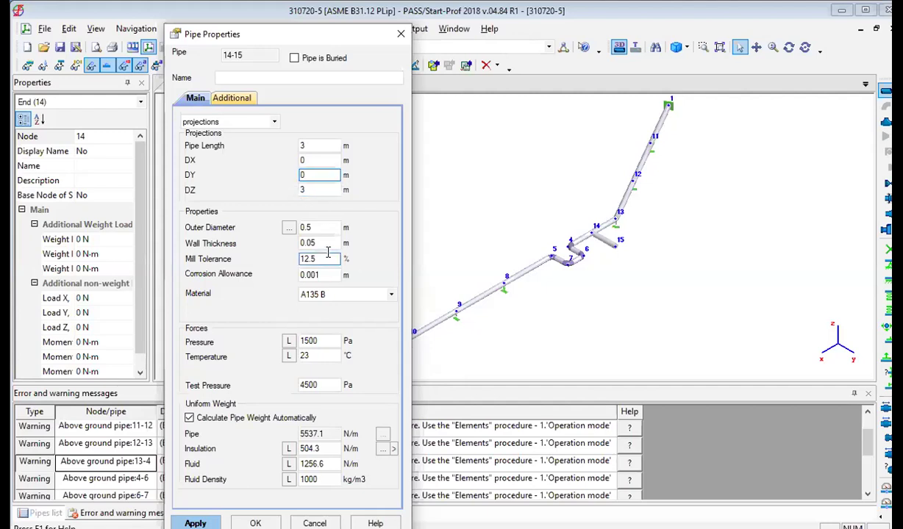
left_click(288, 464)
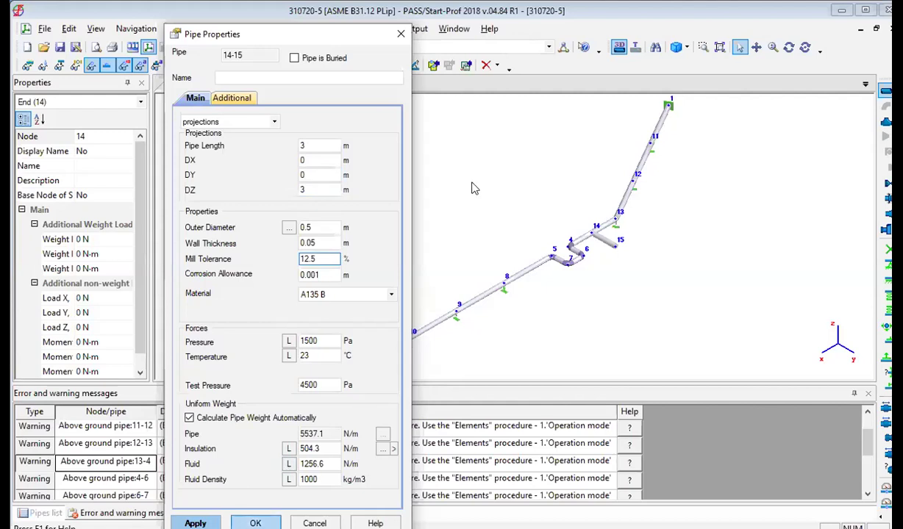
key("Return")
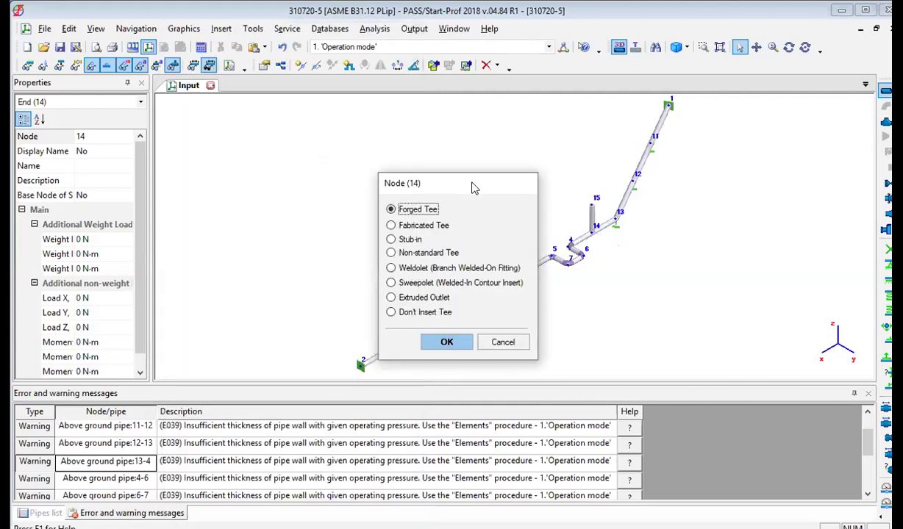
Insert a forged tee at node 14 with a header length of 0.5 m and a crotch height of 0.1 m.
left_click_drag(471, 182, 366, 144)
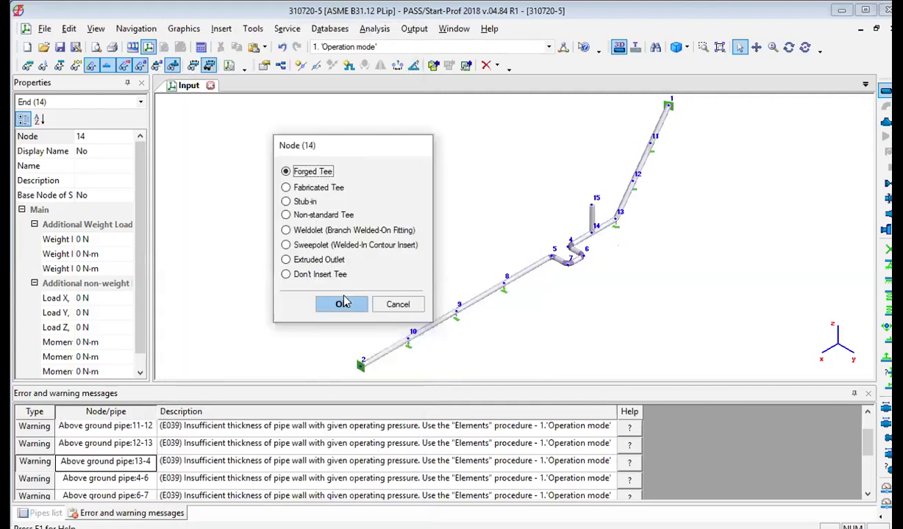
left_click(343, 304)
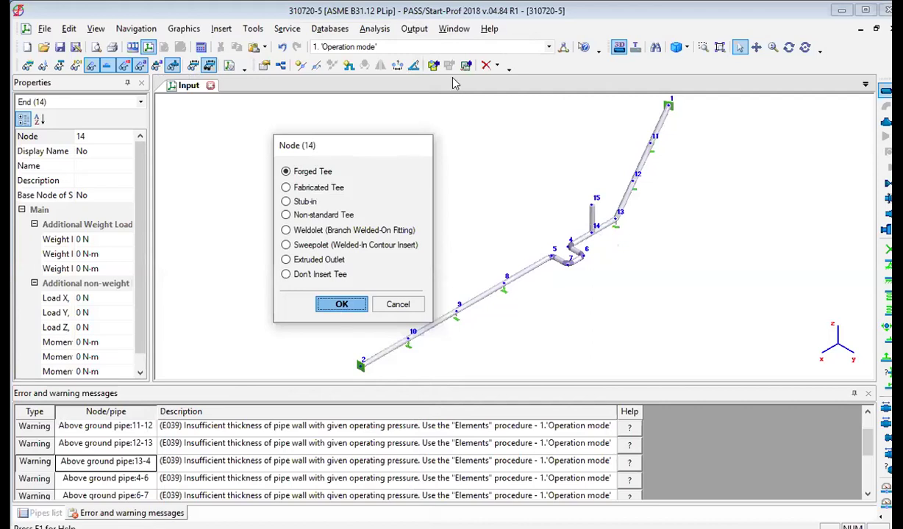
key("Return")
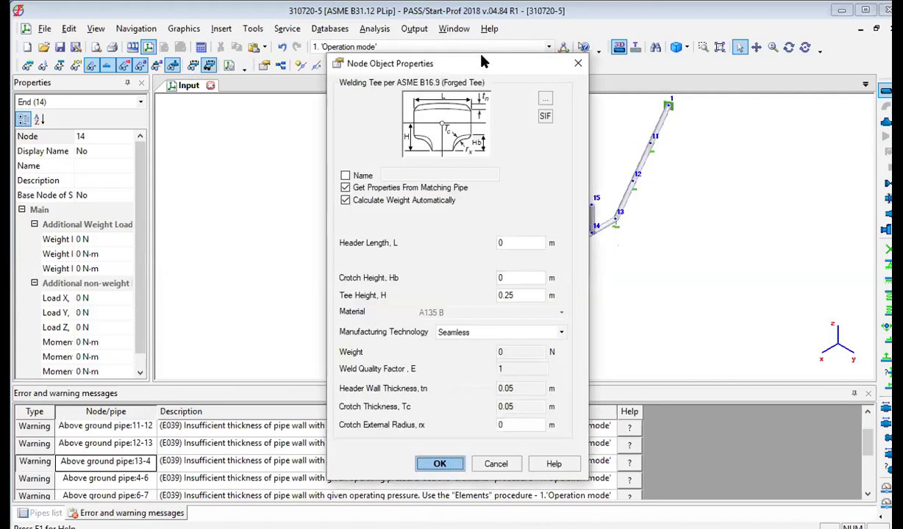
left_click_drag(482, 60, 346, 61)
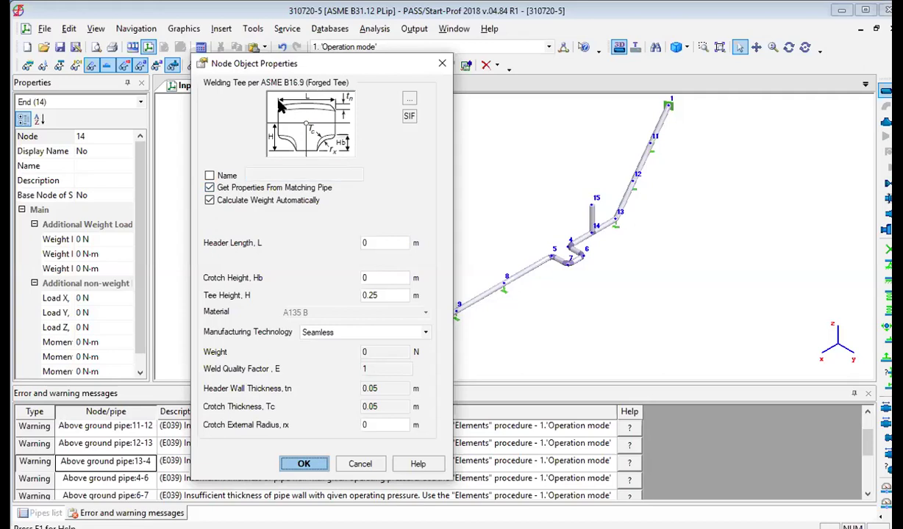
left_click(372, 243)
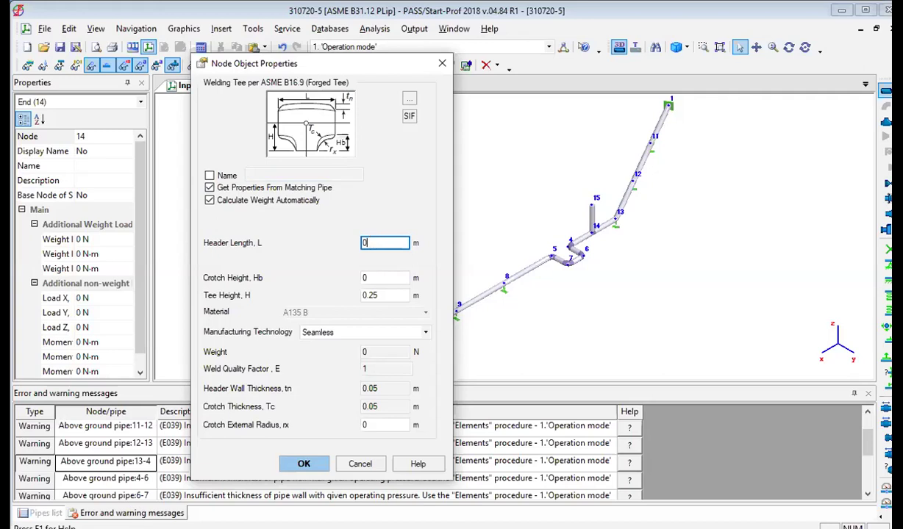
type(".5")
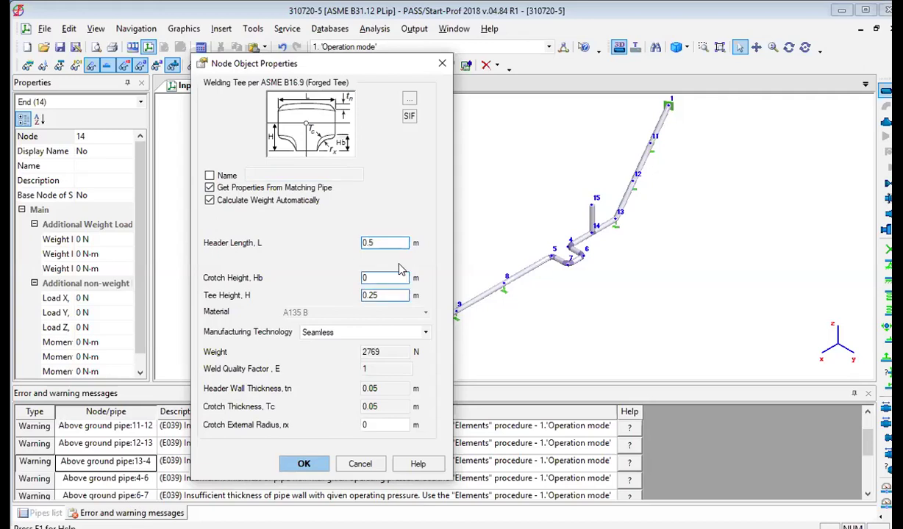
left_click(397, 278)
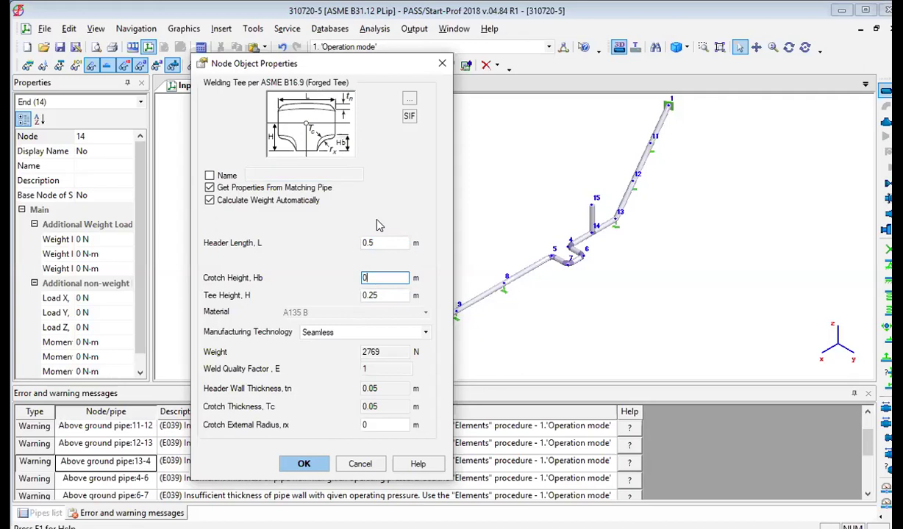
type(".1")
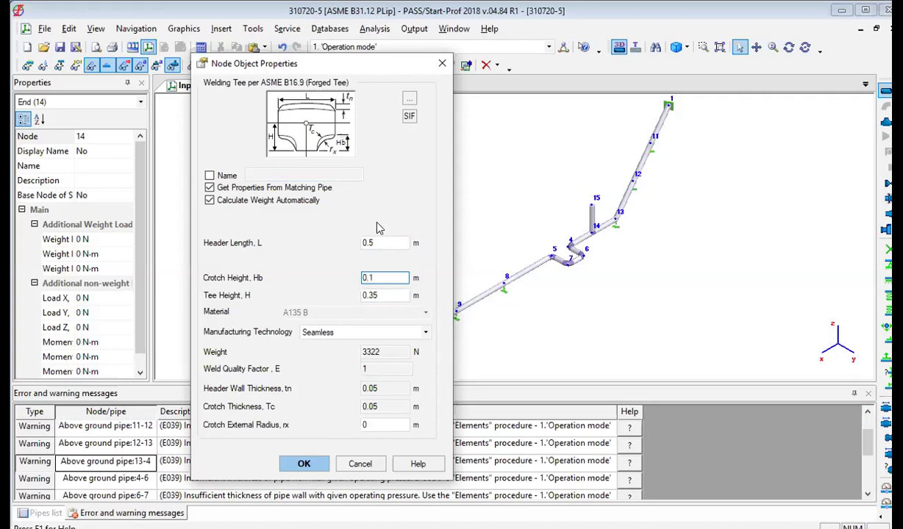
left_click(305, 464)
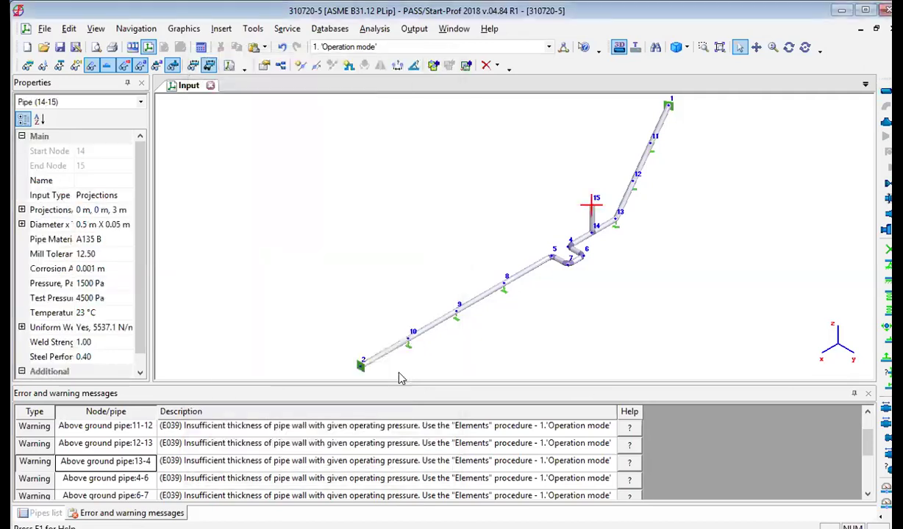
left_click(591, 206)
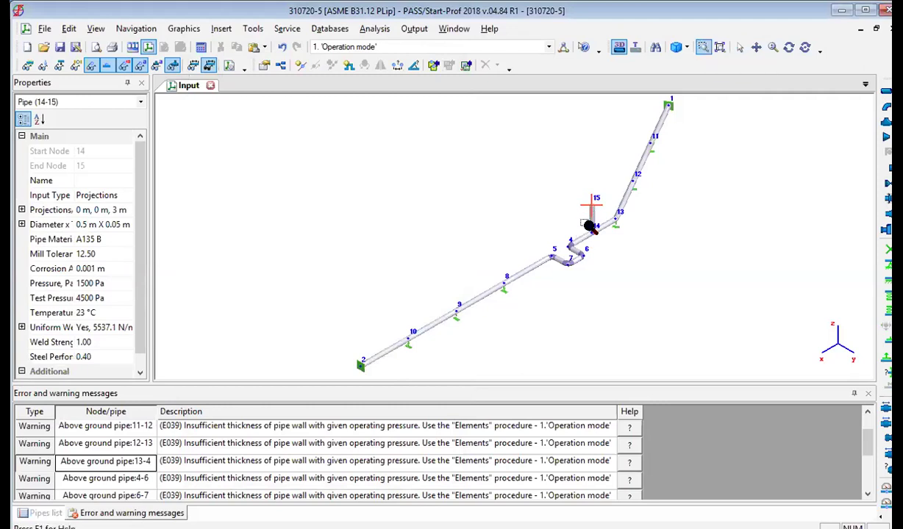
left_click_drag(580, 220, 610, 249)
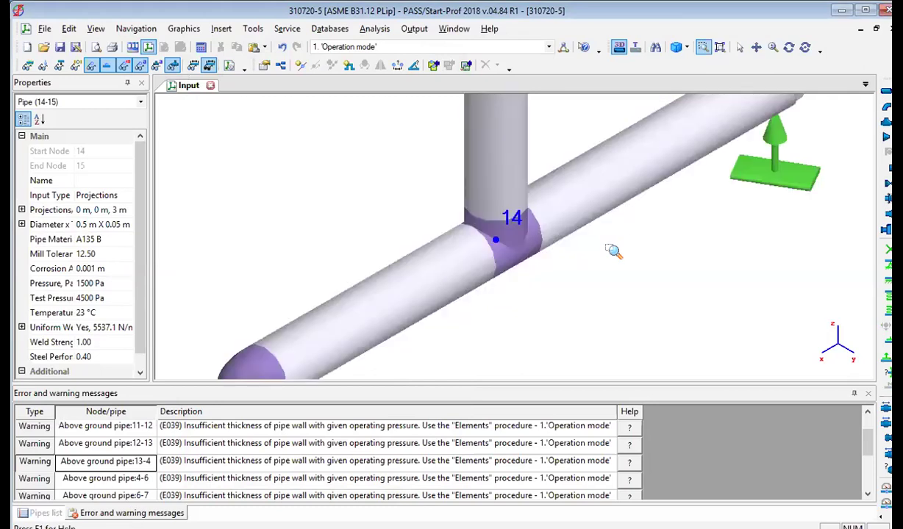
left_click(719, 47)
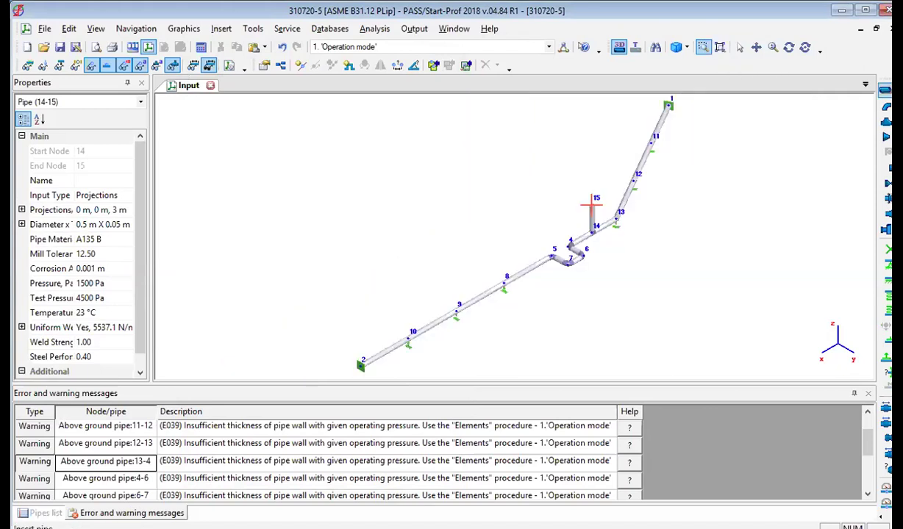
Create horizontal pipe 15-16 from the top of the branch with projections DX 0, DY -5 m and DZ 0.
left_click(885, 90)
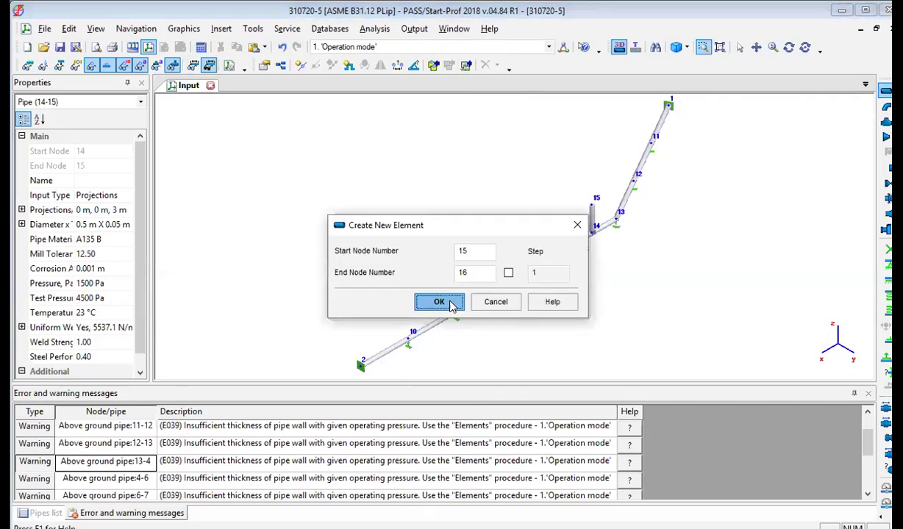
left_click(449, 303)
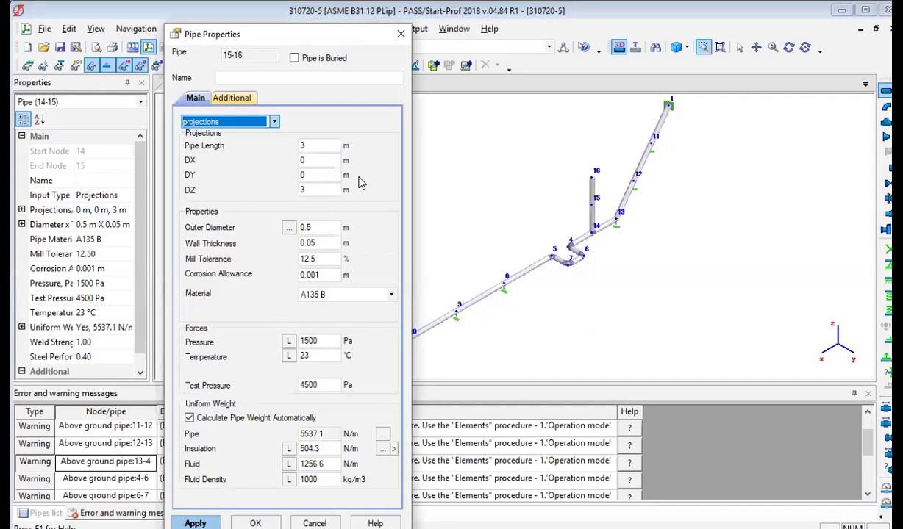
left_click(319, 188)
key("BackSpace")
left_click(311, 160)
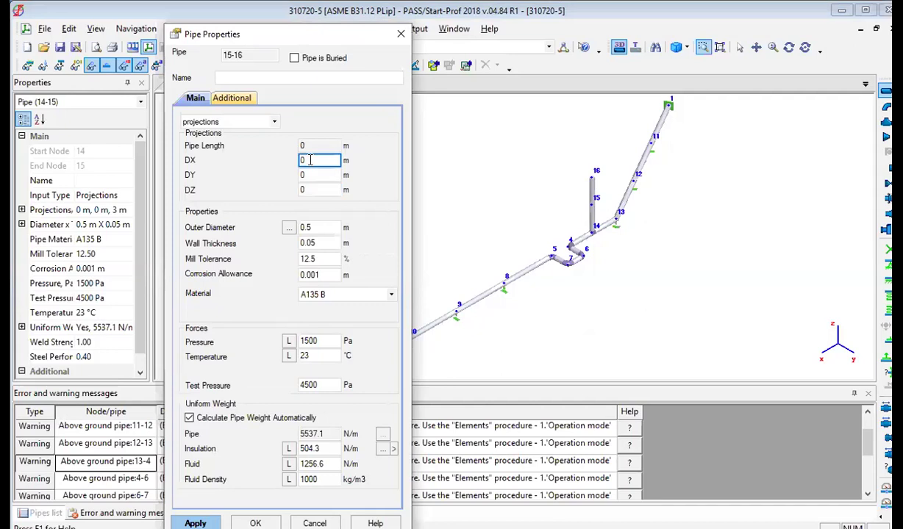
key("BackSpace")
type("-")
key("BackSpace")
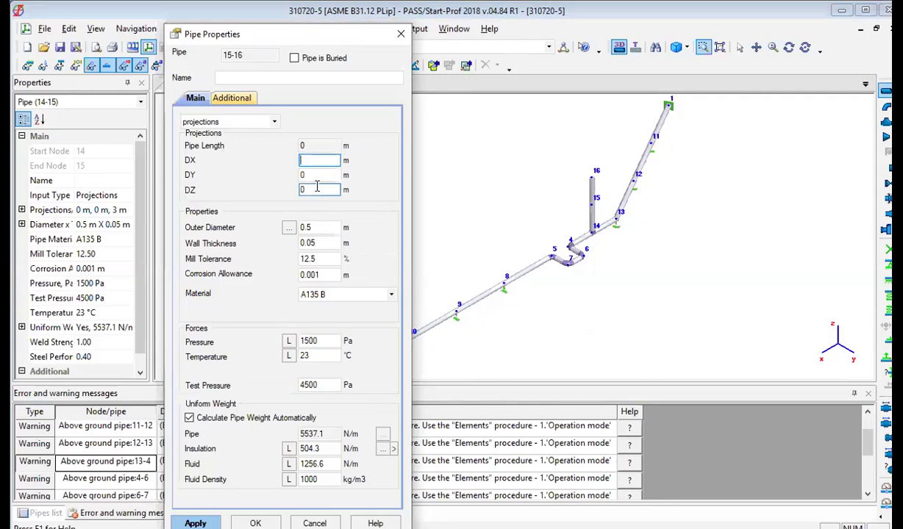
left_click(318, 177)
key("BackSpace")
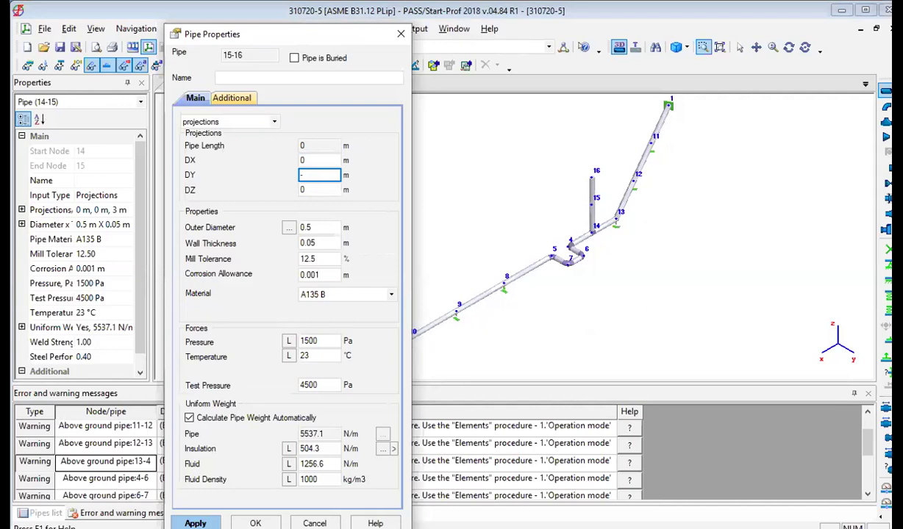
type("-5")
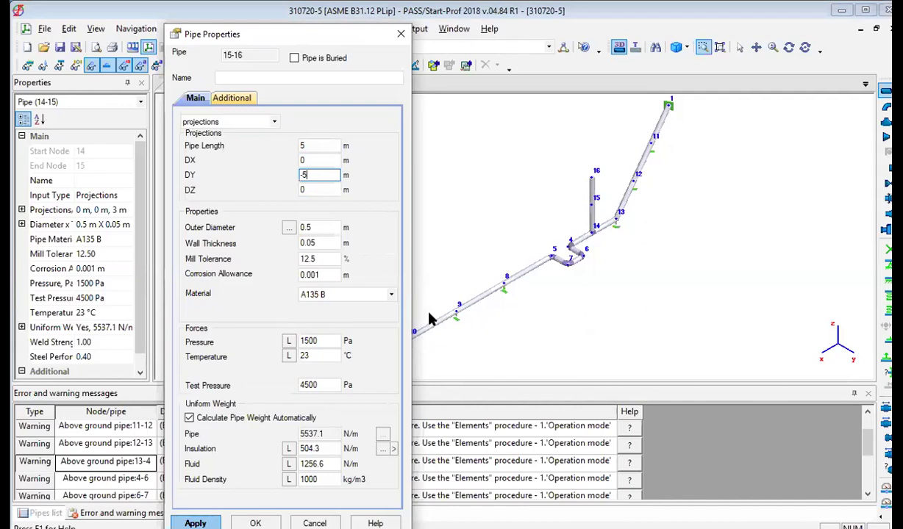
key("Return")
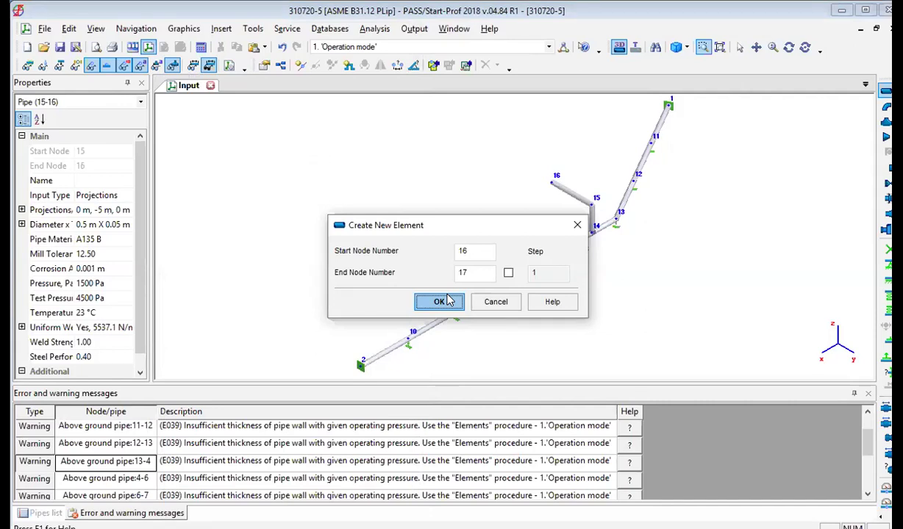
Place a fixed anchor on the free end of the branch at node 16.
key("Return")
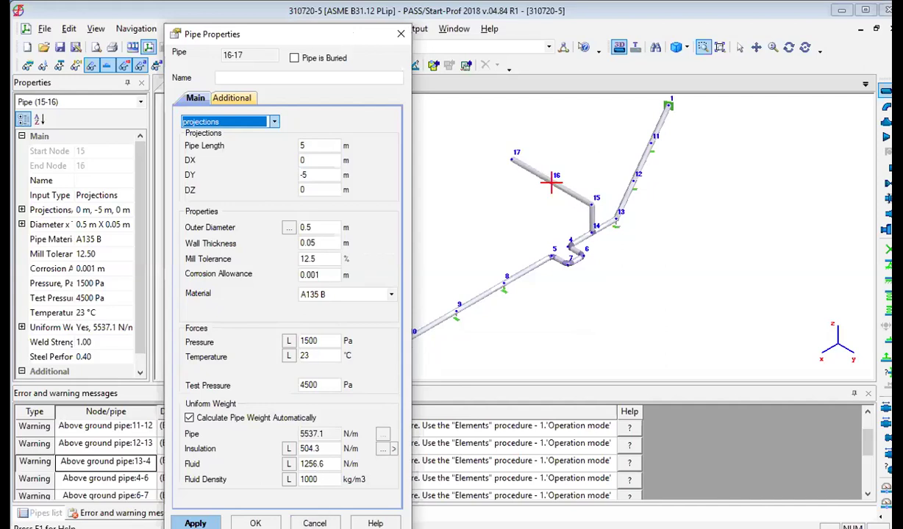
key("Escape")
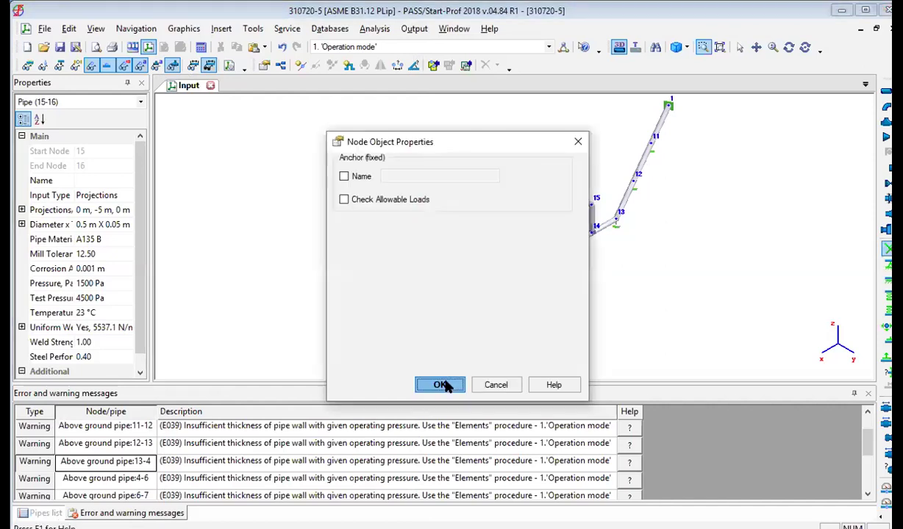
left_click(441, 385)
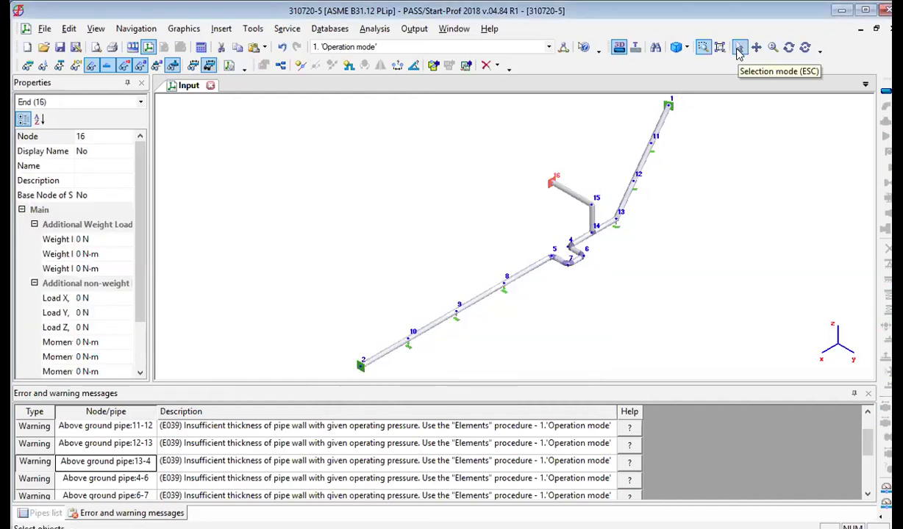
left_click(739, 48)
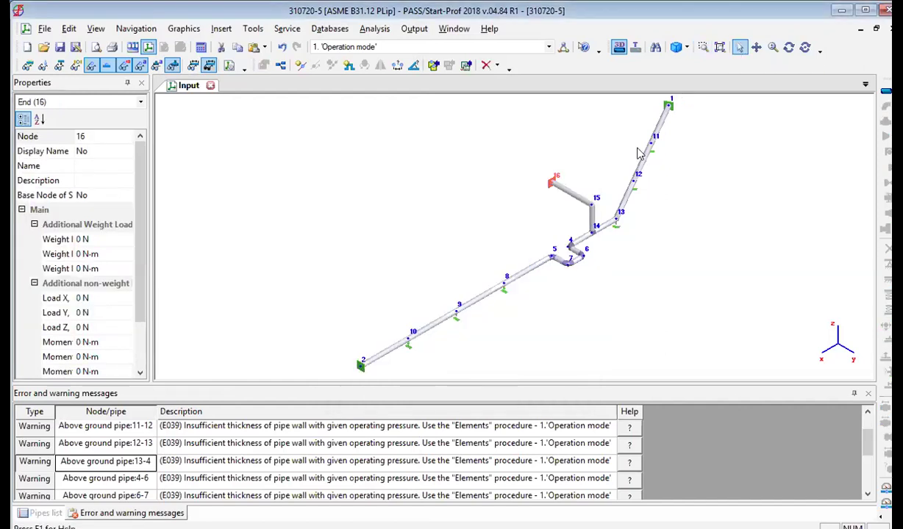
Insert a new forged elbow with Short radius at node 15, taking its properties from the matching pipe.
left_click(592, 206)
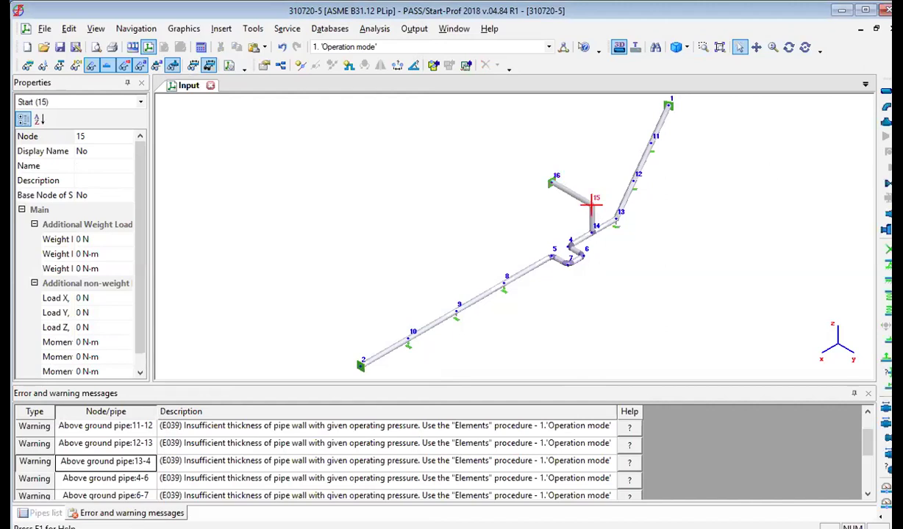
left_click(885, 106)
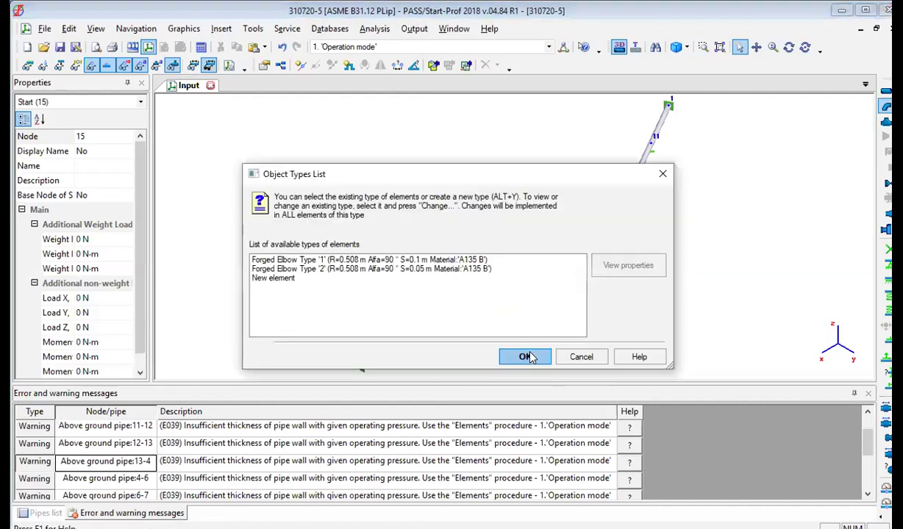
left_click(526, 357)
left_click(450, 213)
left_click(449, 234)
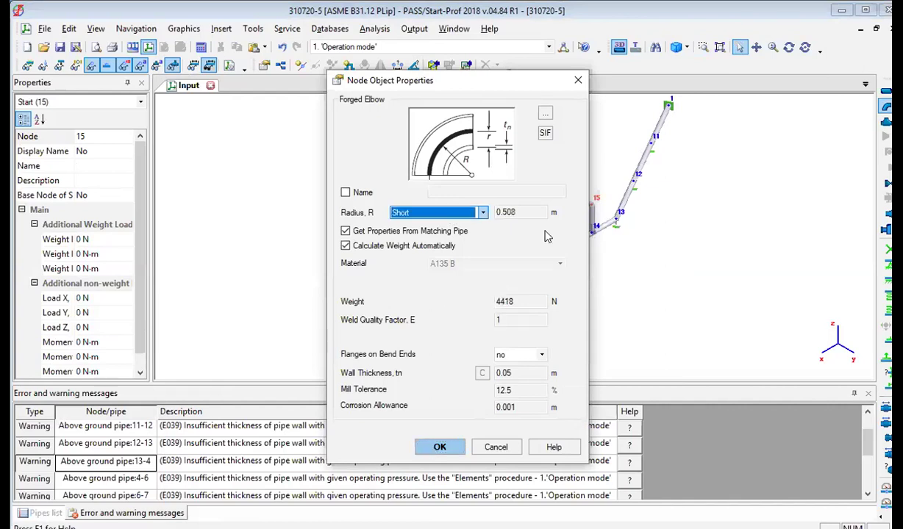
left_click(437, 448)
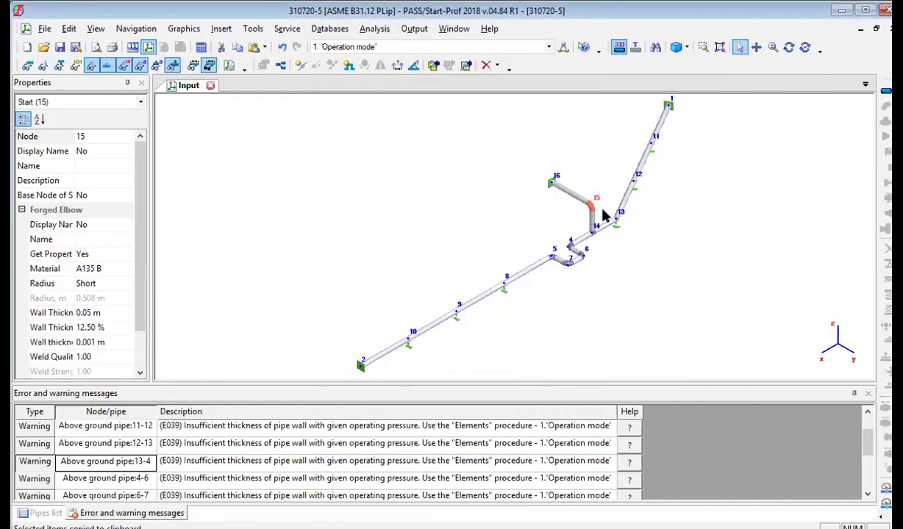
Try to copy the forged elbow from node 15 onto the bend at node 13.
key("ctrl+c")
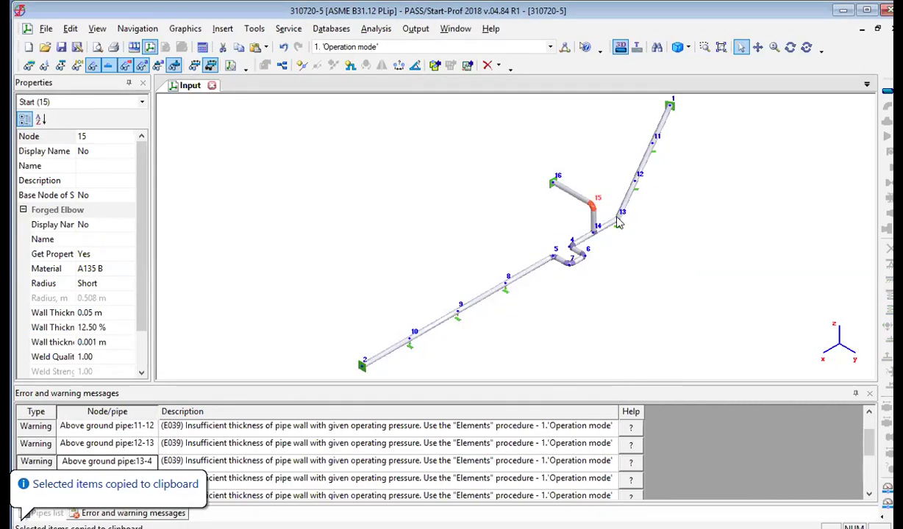
left_click(617, 222)
key("ctrl+v")
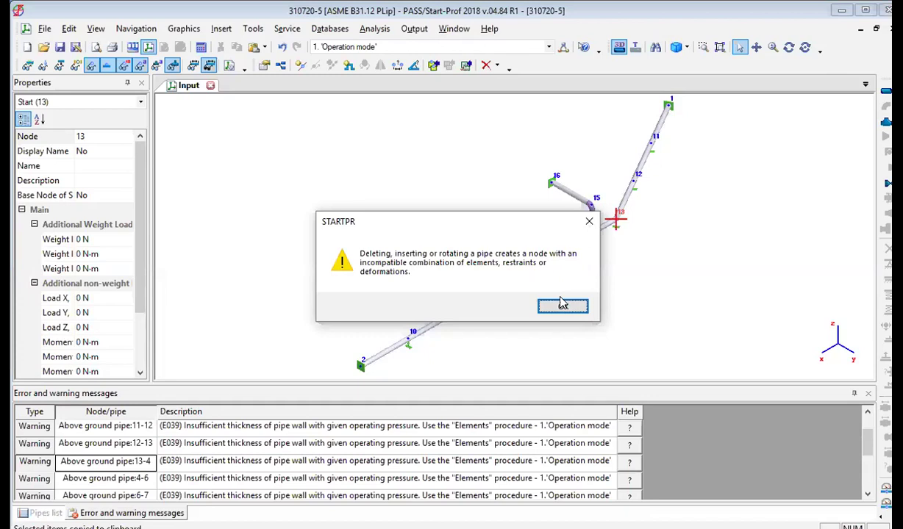
left_click(562, 309)
Examine the piping with its new branch in top view and in the front, back and right isometric views.
left_click(685, 48)
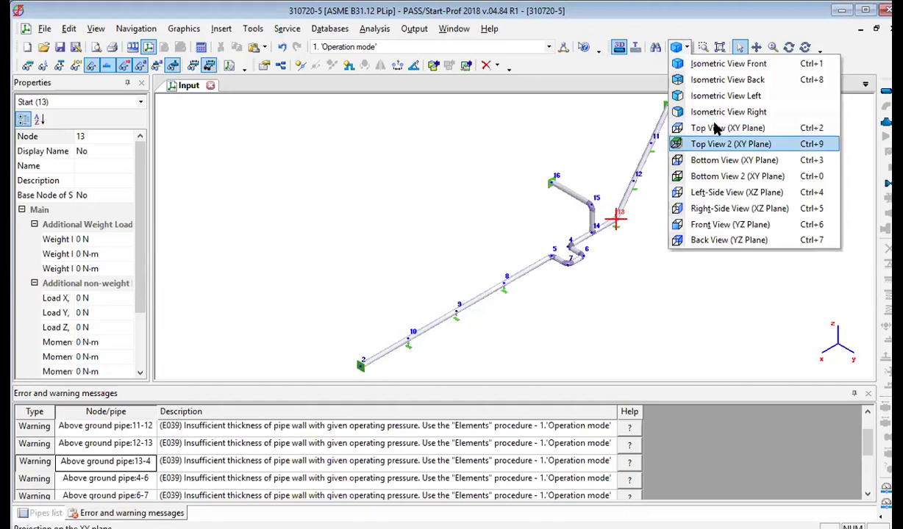
left_click(715, 128)
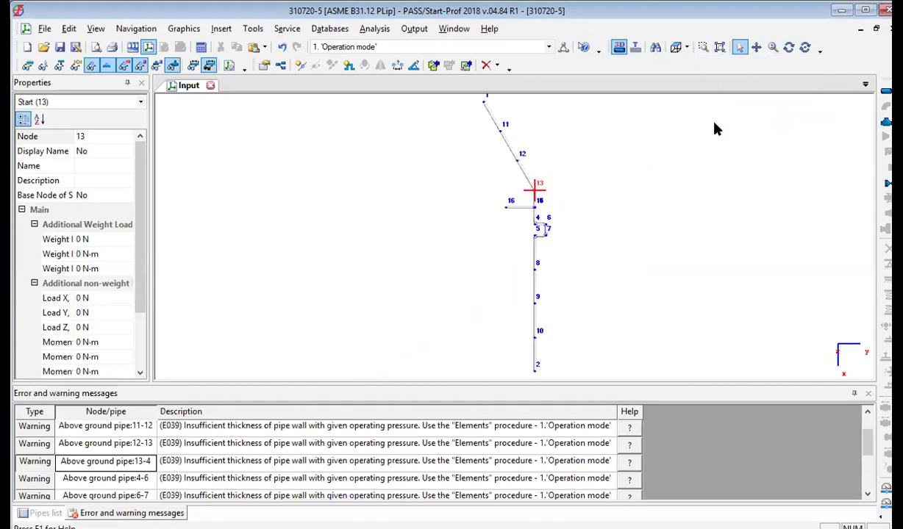
left_click(687, 47)
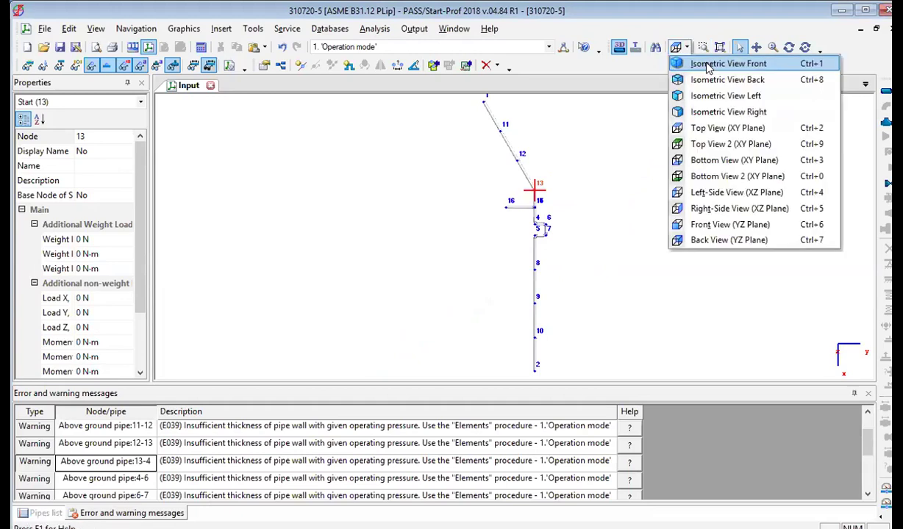
left_click(724, 64)
left_click(687, 49)
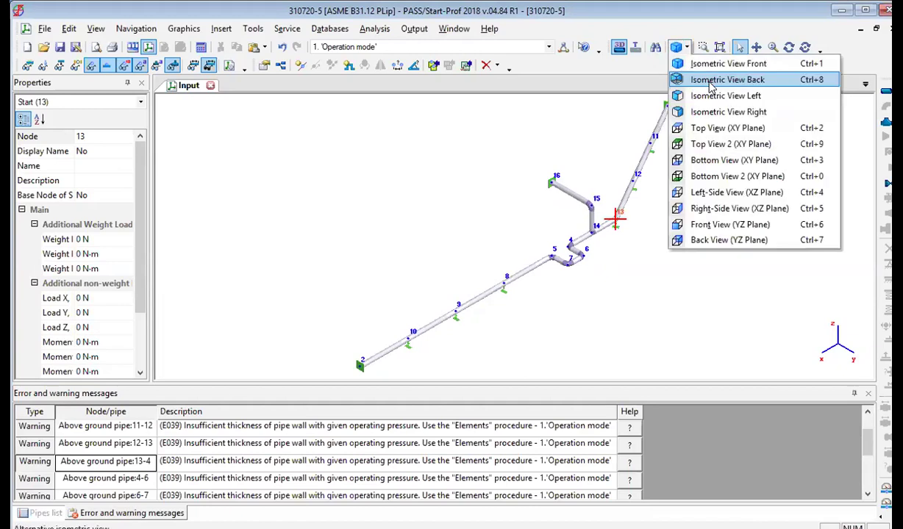
left_click(710, 80)
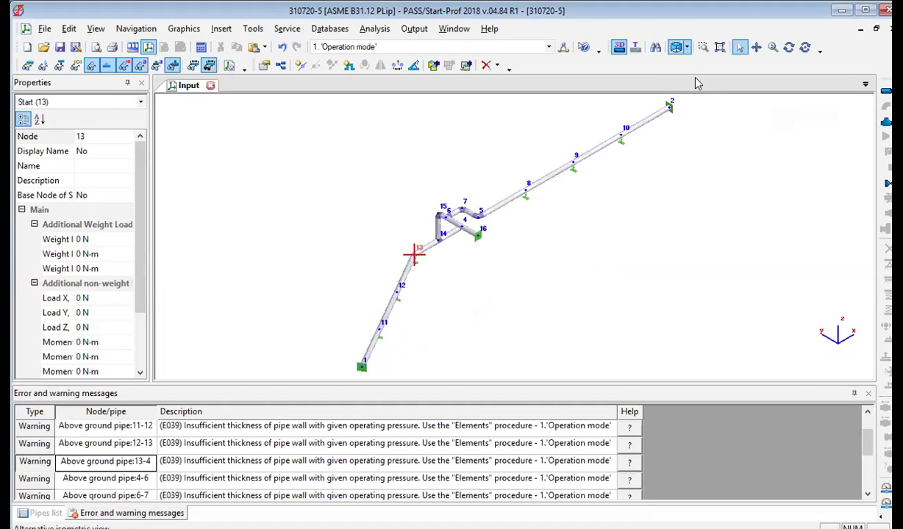
left_click(687, 48)
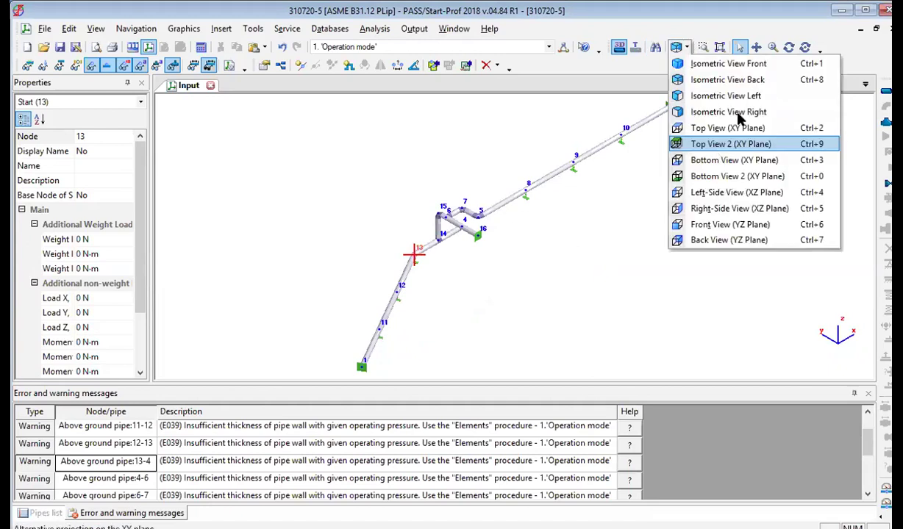
left_click(739, 114)
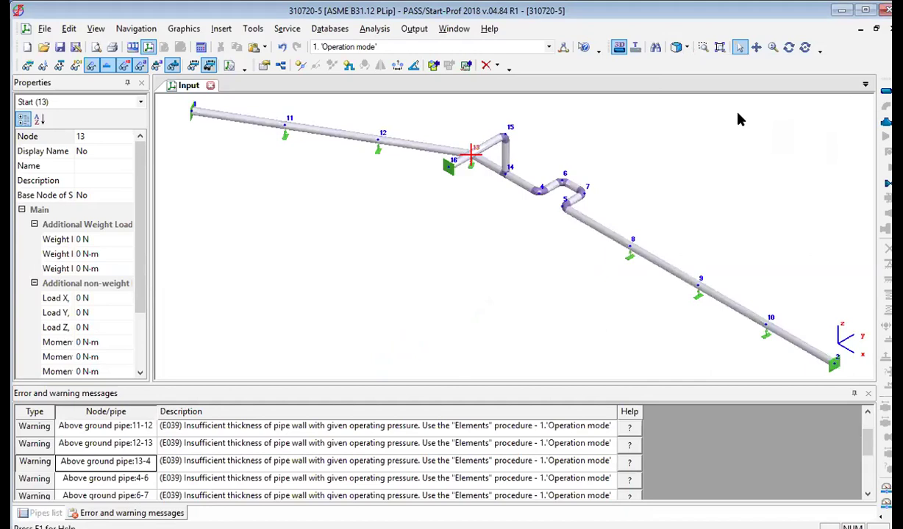